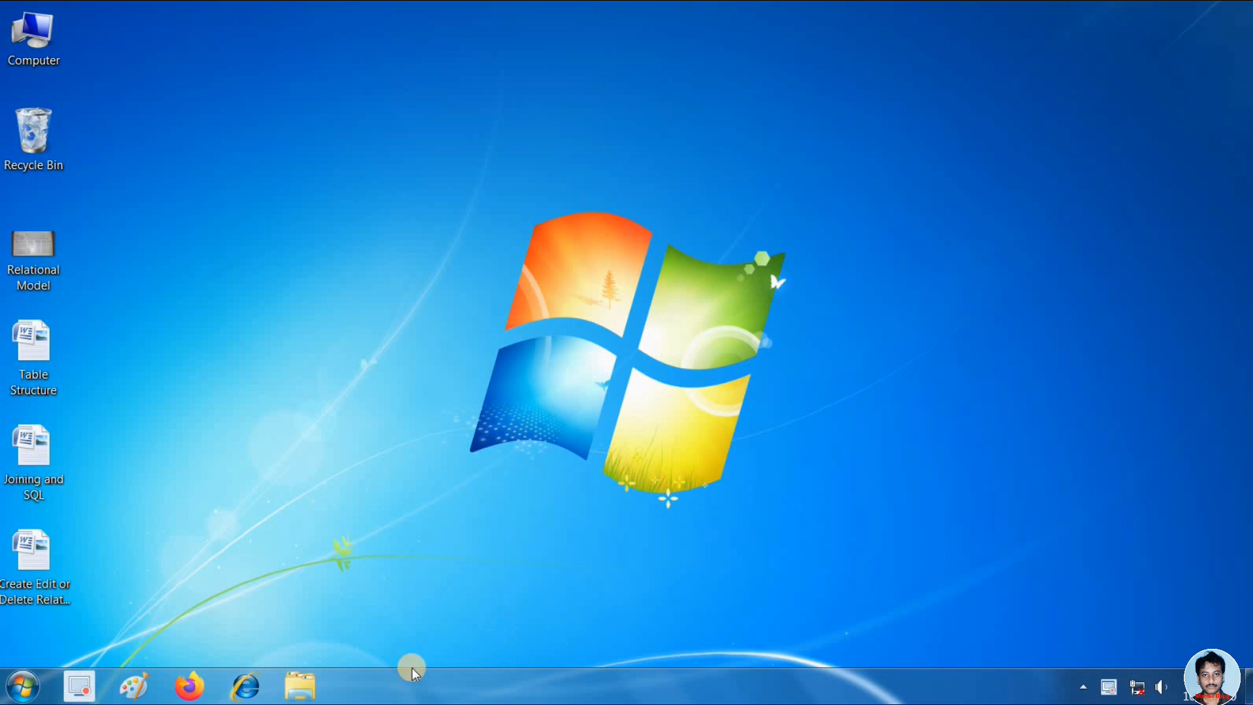
- Open the recent school database in Microsoft Access 2007 and maximize its window
left_click(22, 691)
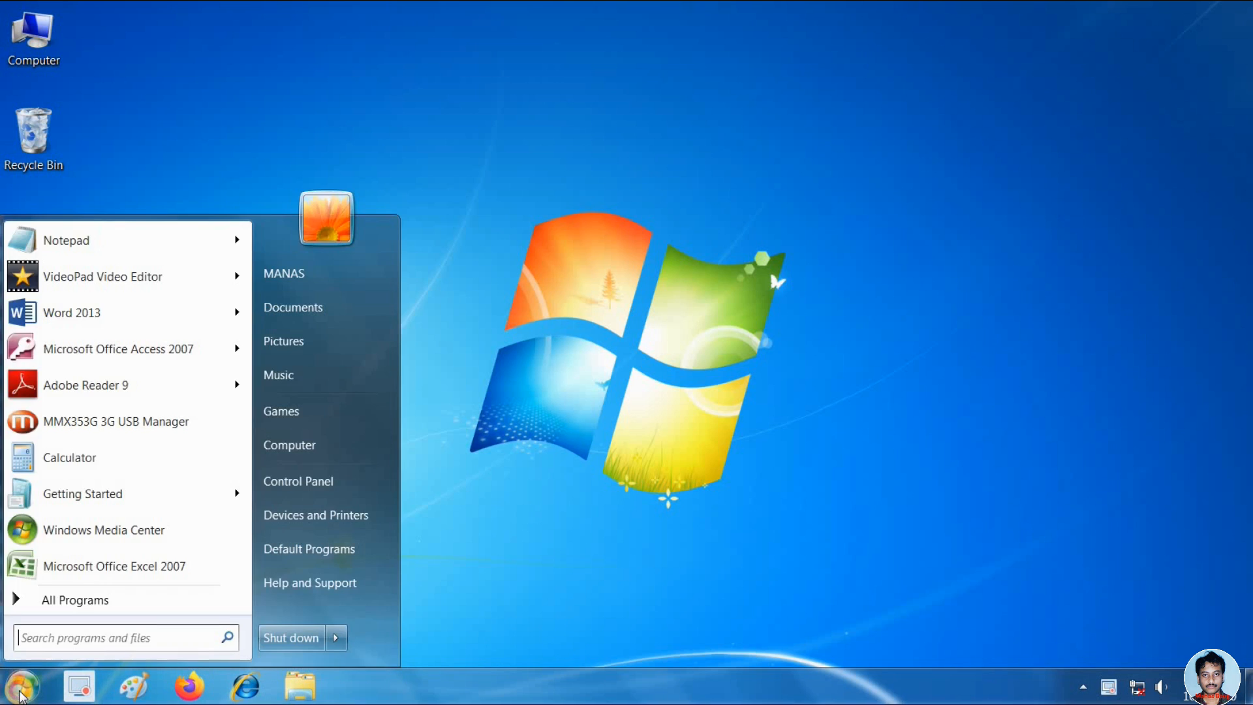
left_click(236, 357)
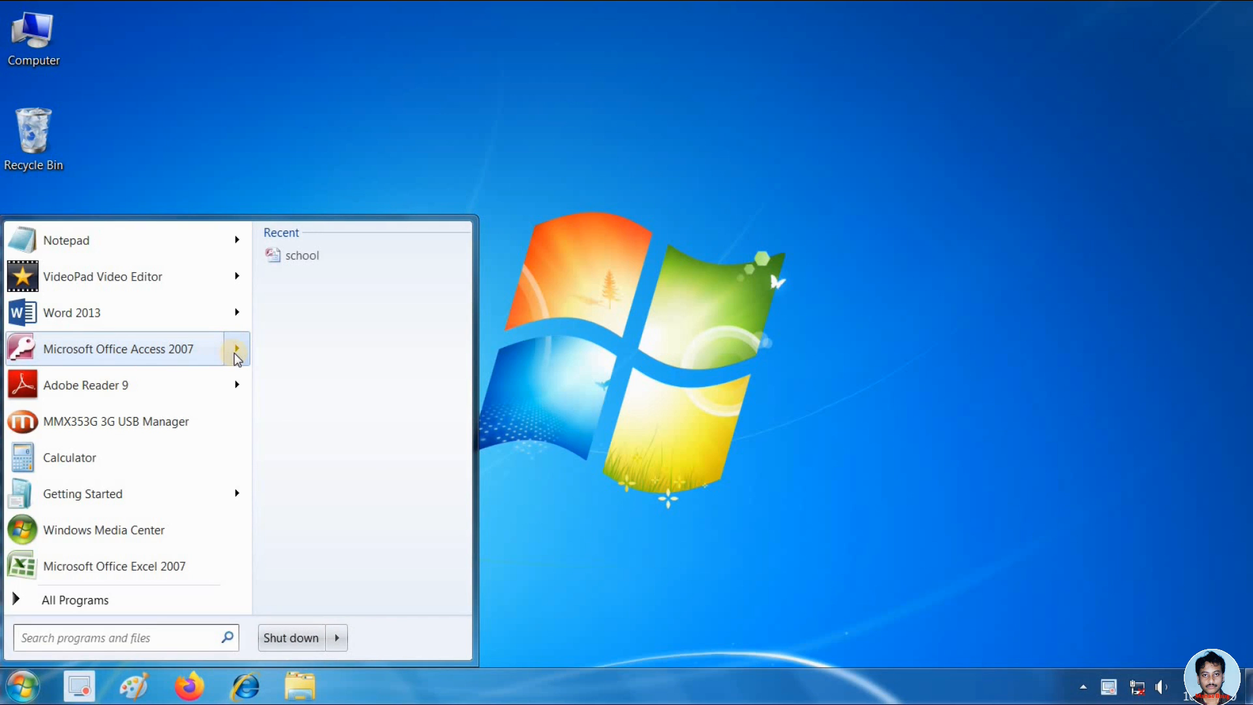
left_click(291, 256)
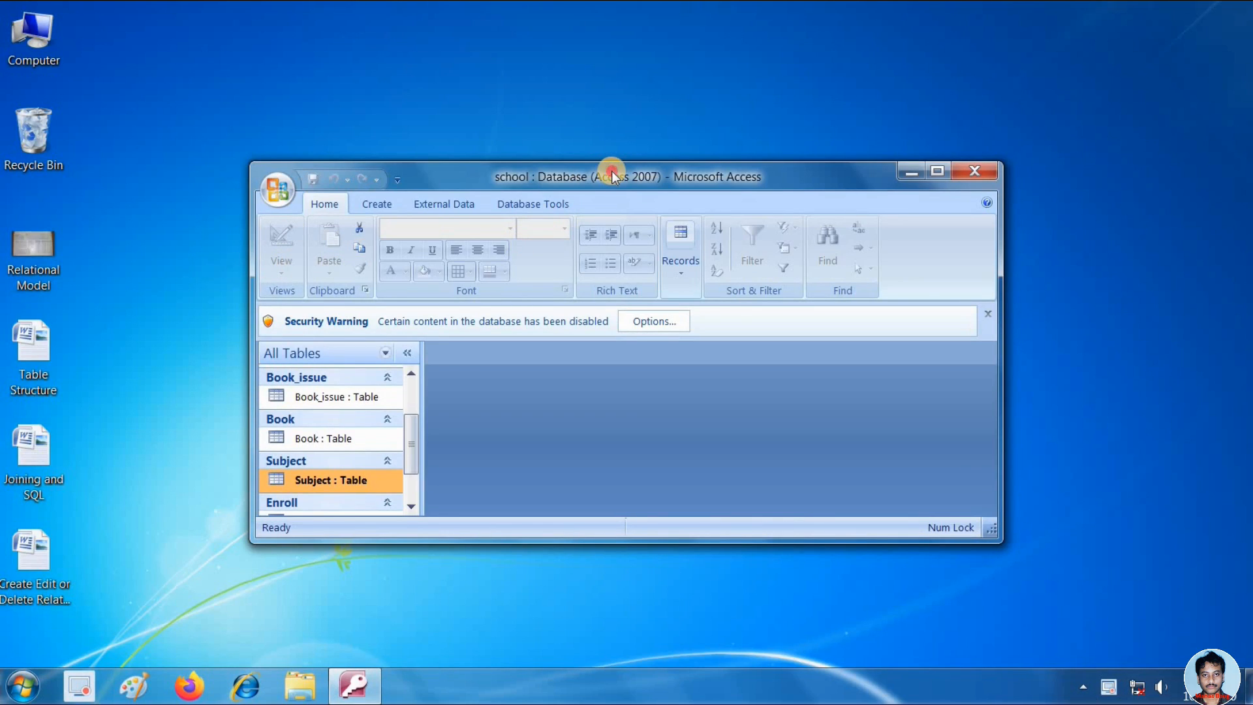
double_click(614, 173)
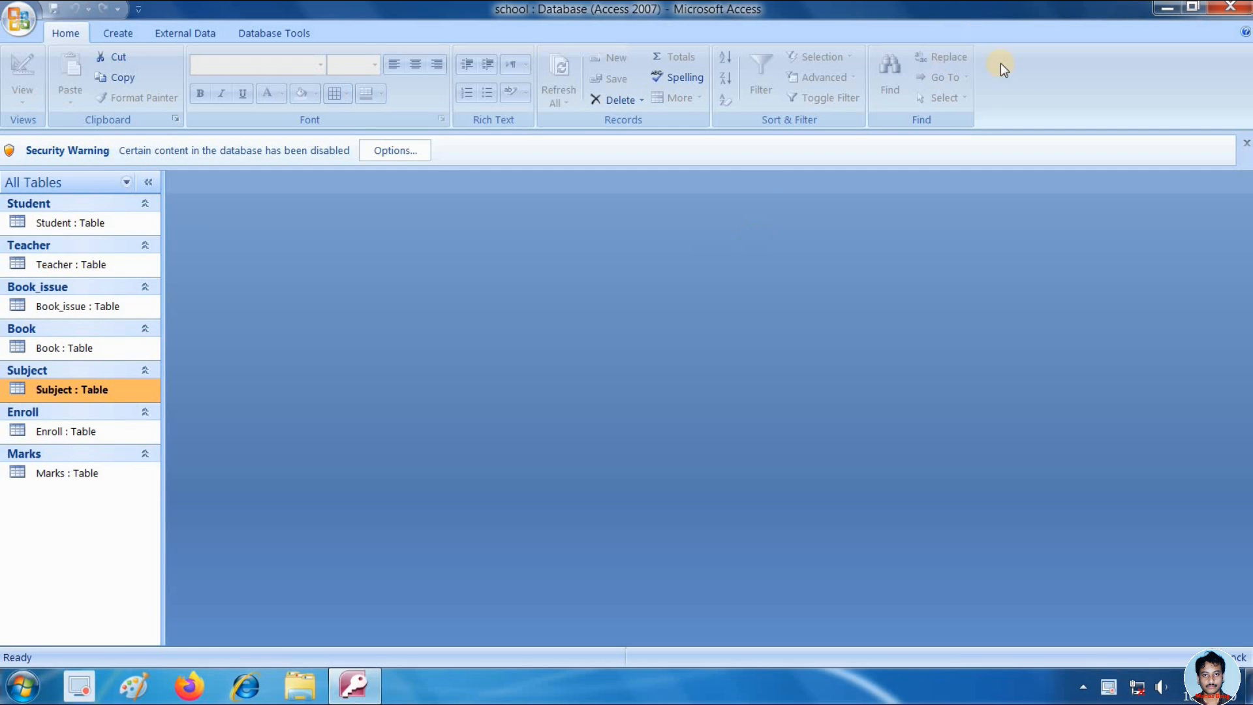
- Open the Relational Model image from the desktop in a maximized window and examine its tables and key links
left_click(1248, 696)
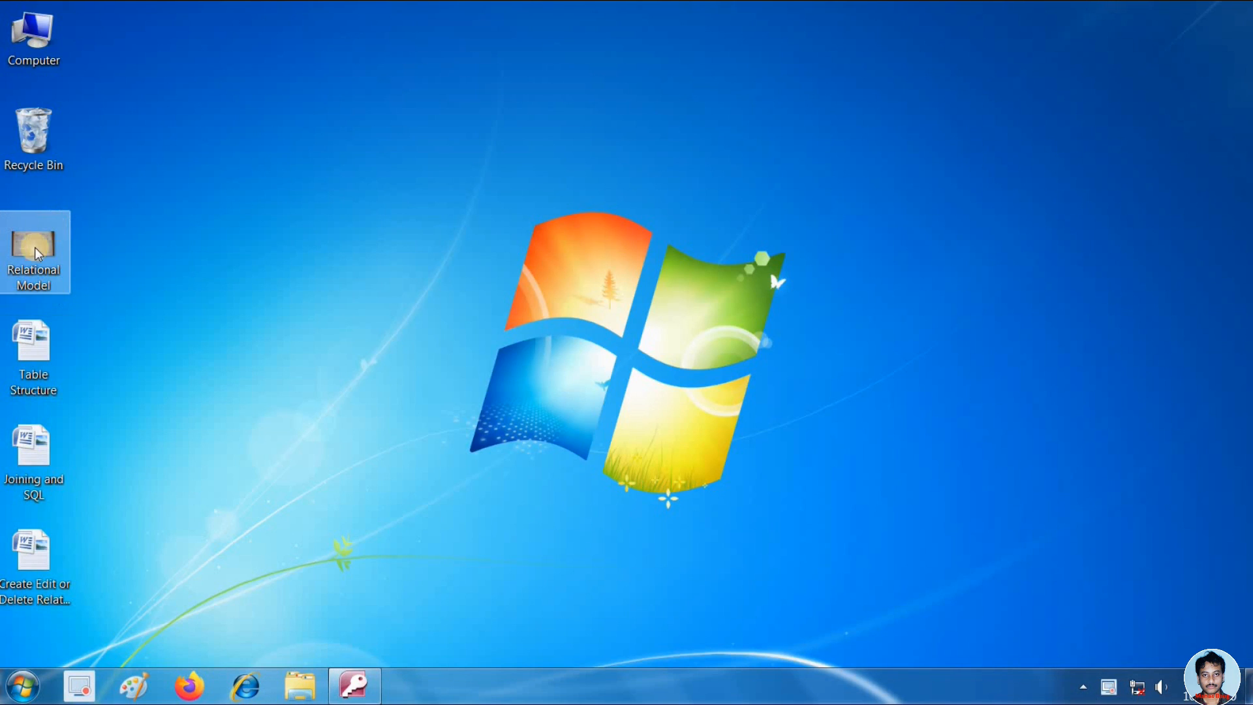
double_click(32, 264)
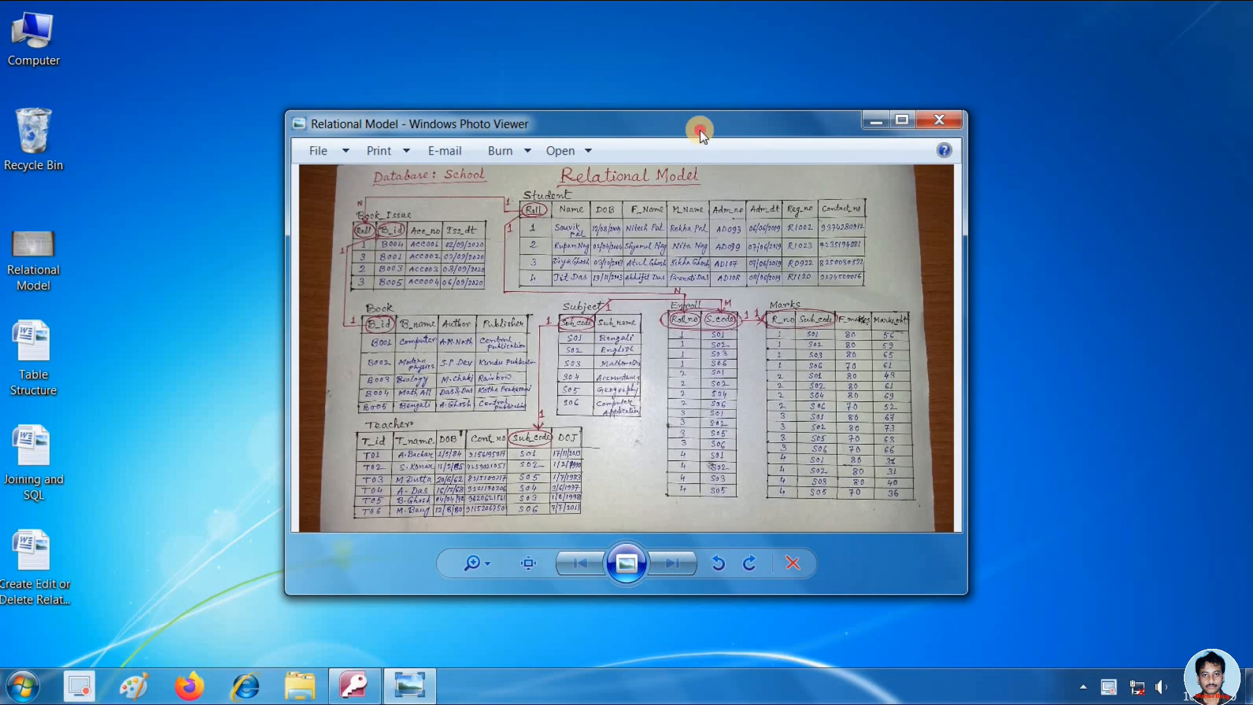
double_click(700, 130)
scroll(542, 340, "up", 1)
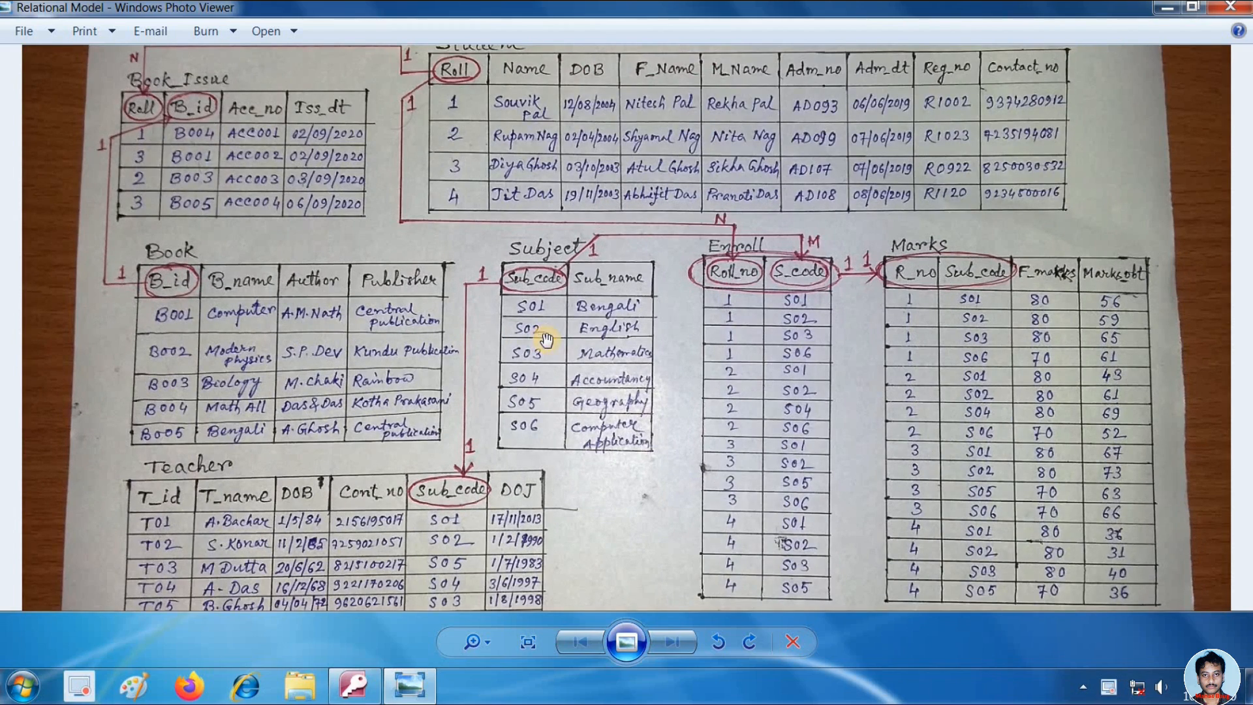
scroll(634, 336, "up", 1)
left_click_drag(634, 336, 623, 269)
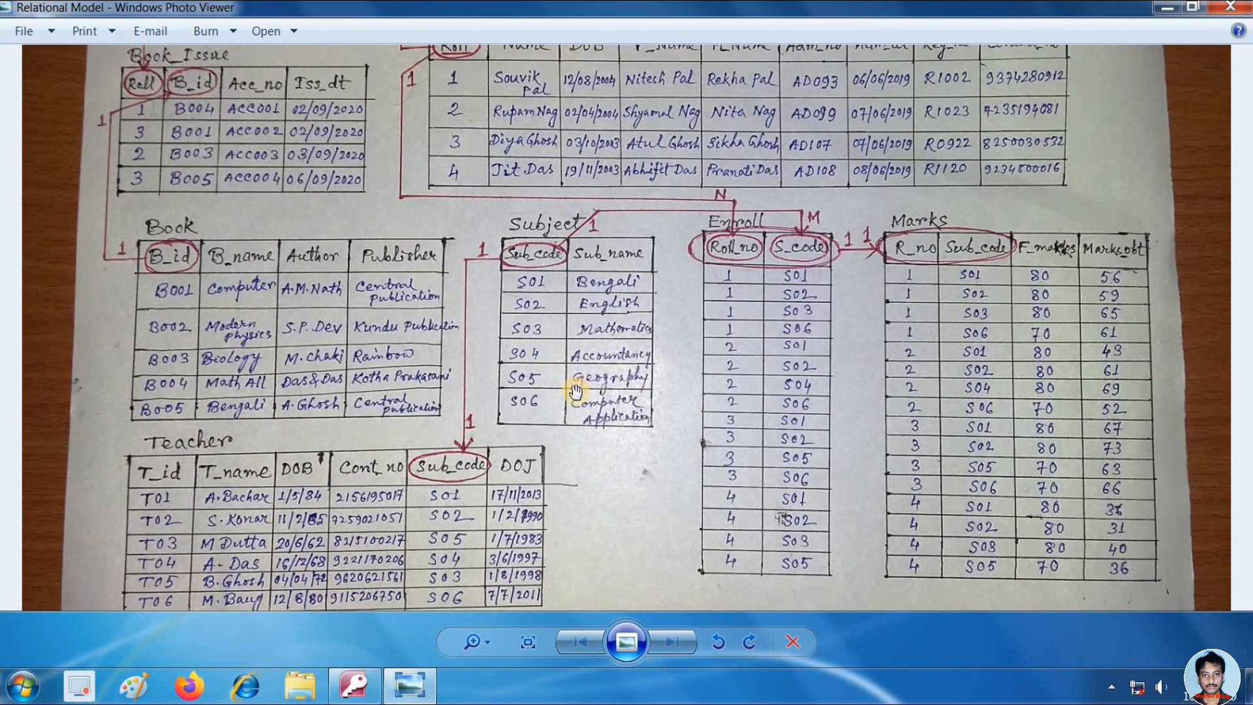
- Switch to Access and inspect the Student and Teacher tables in Design View, closing each one
left_click(360, 700)
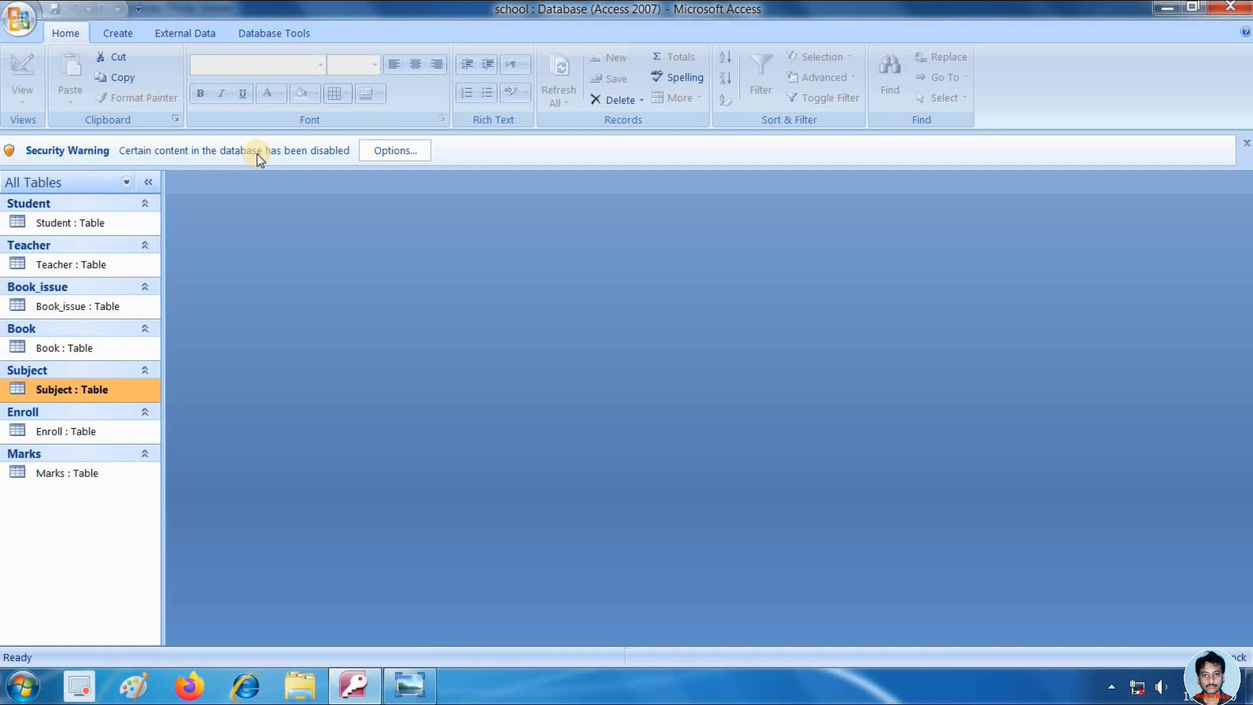
right_click(76, 225)
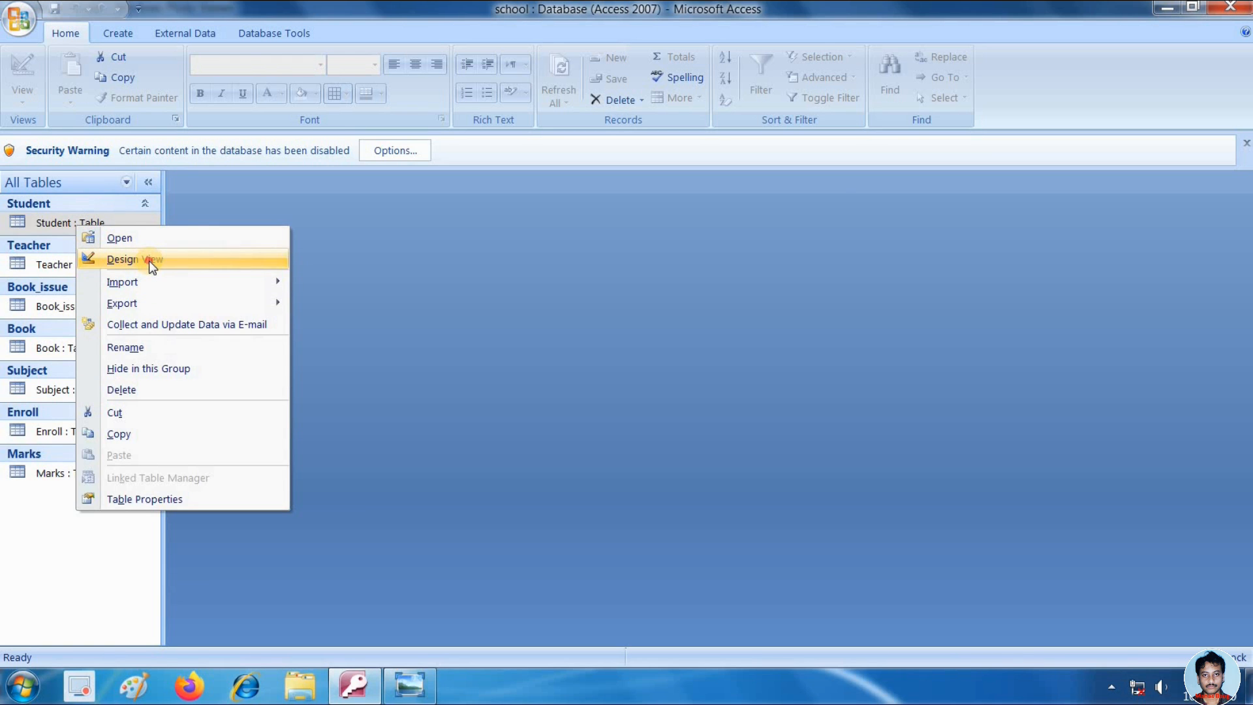
left_click(149, 260)
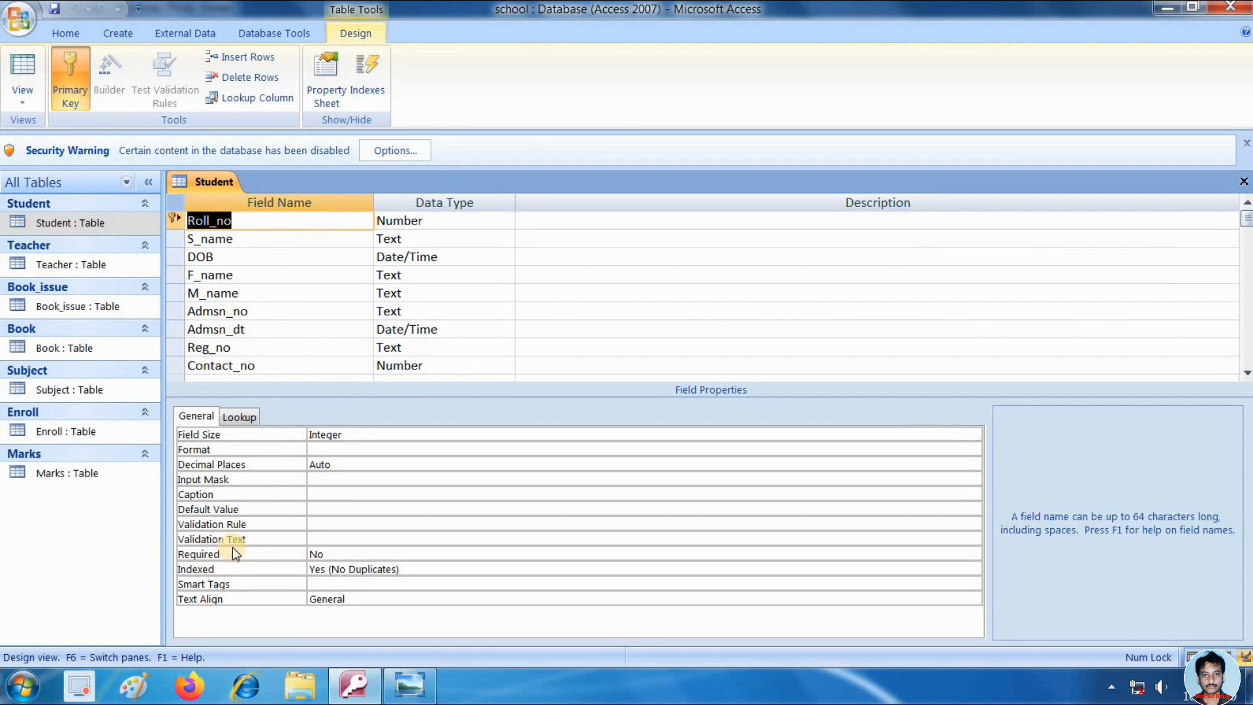
left_click(1245, 181)
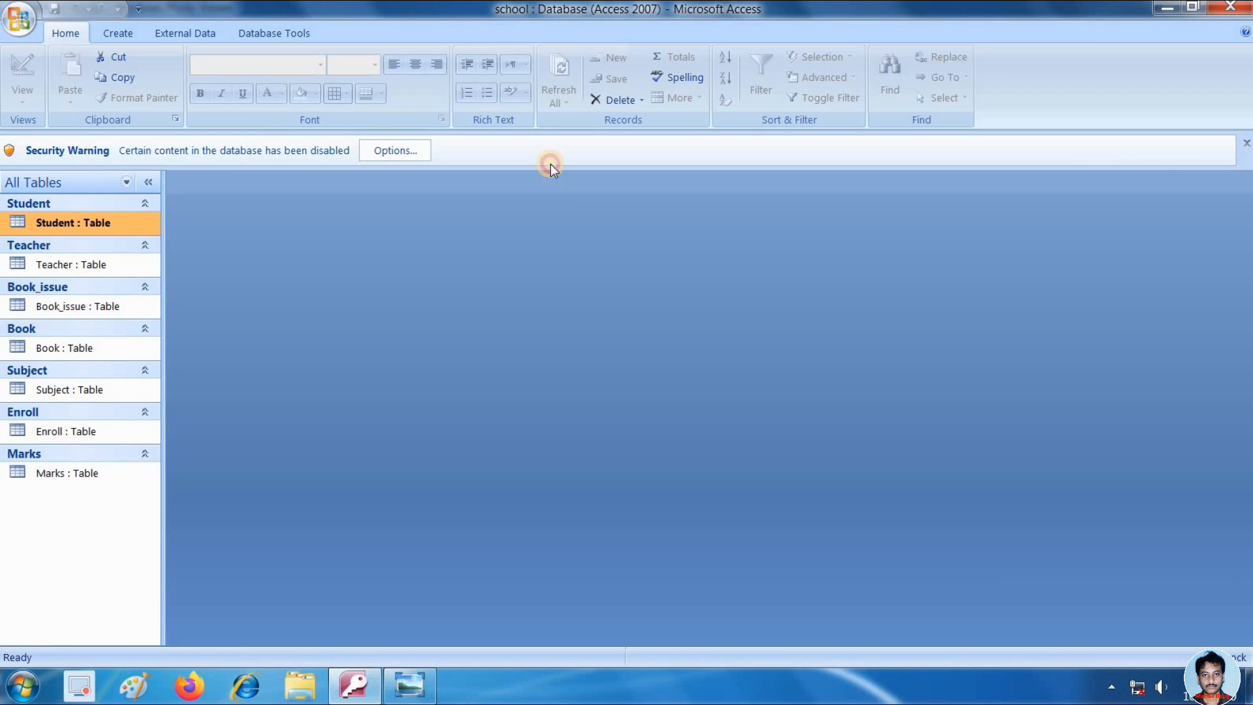
left_click(80, 262)
right_click(79, 261)
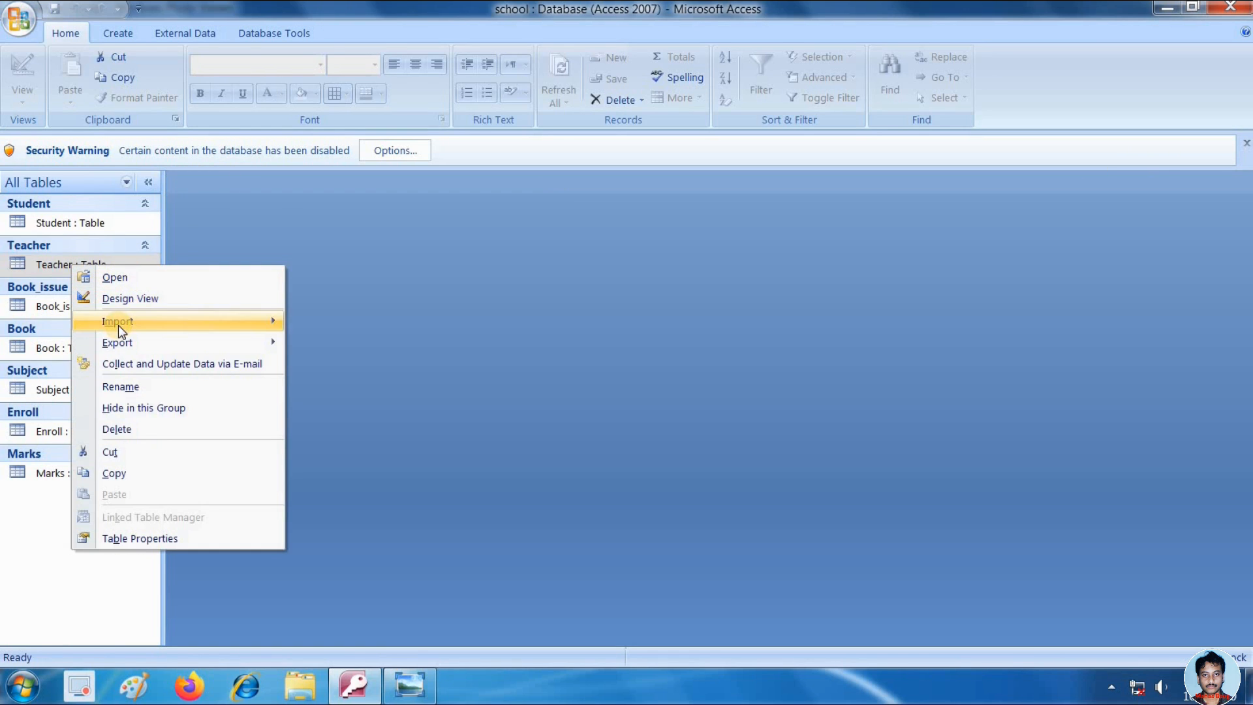
left_click(144, 295)
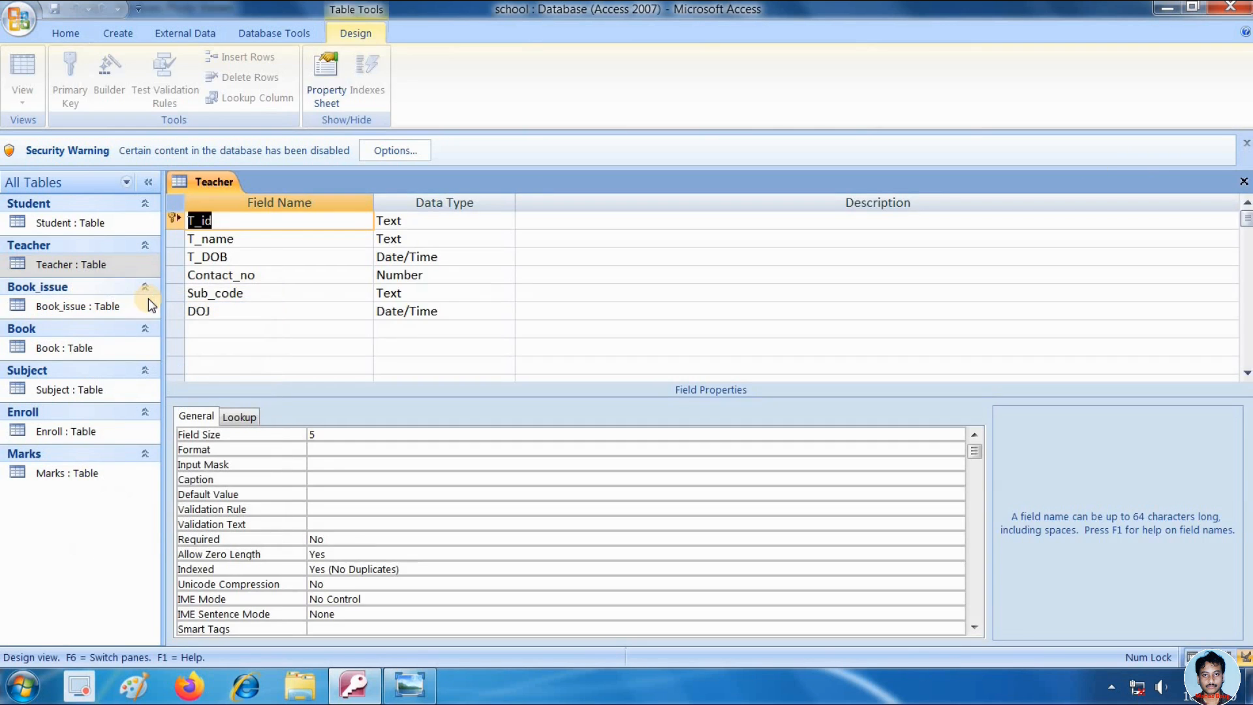
left_click(1244, 182)
- Inspect the fields and keys of the Book_issue and Book tables in Design View, closing each one
left_click(41, 312)
right_click(42, 312)
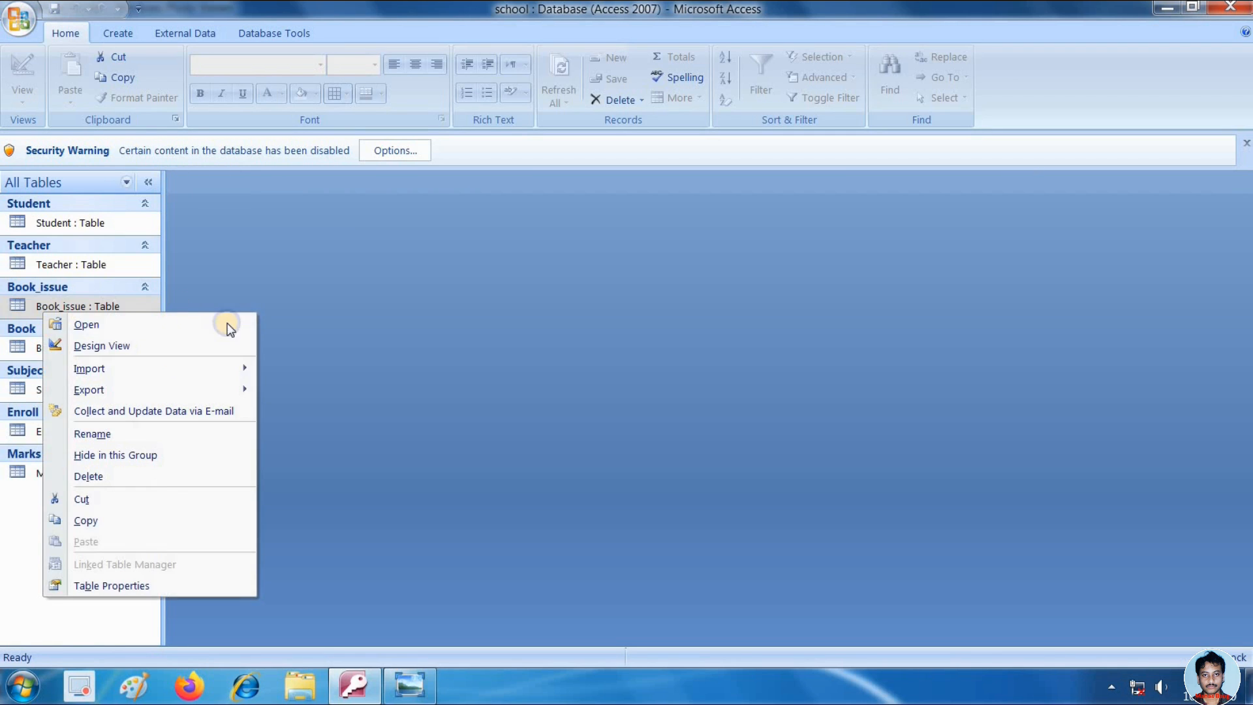
left_click(102, 346)
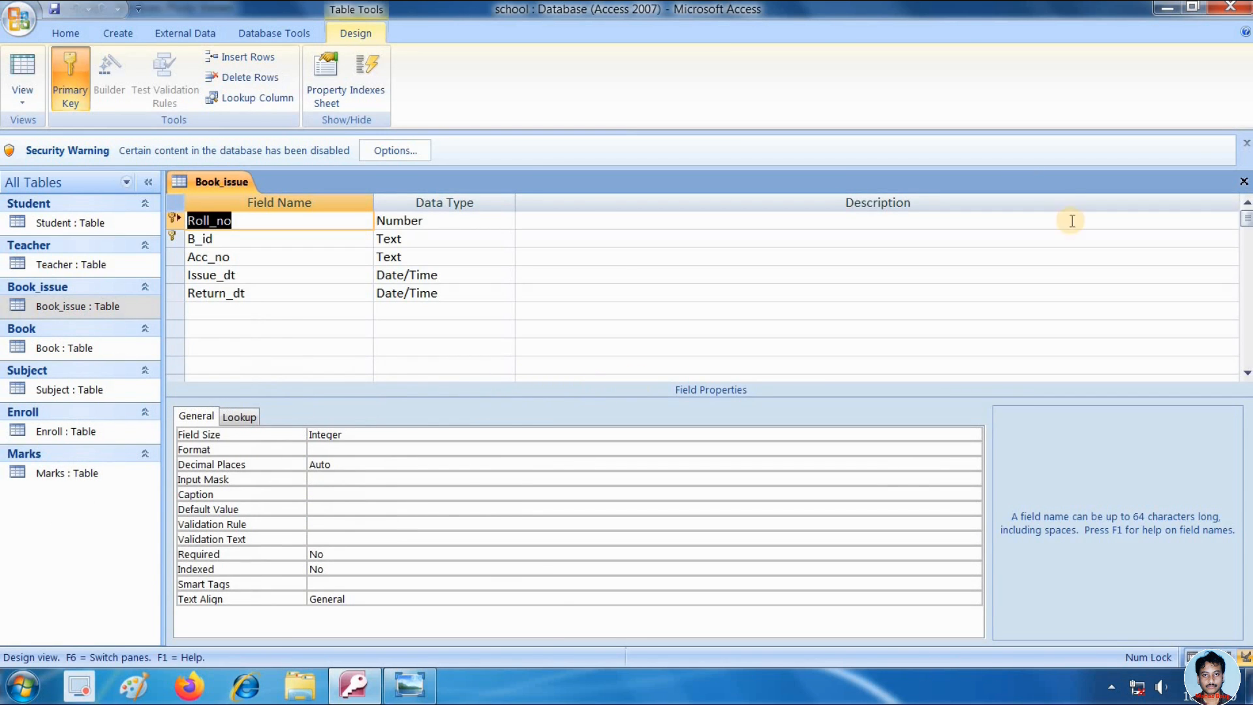
left_click(1244, 181)
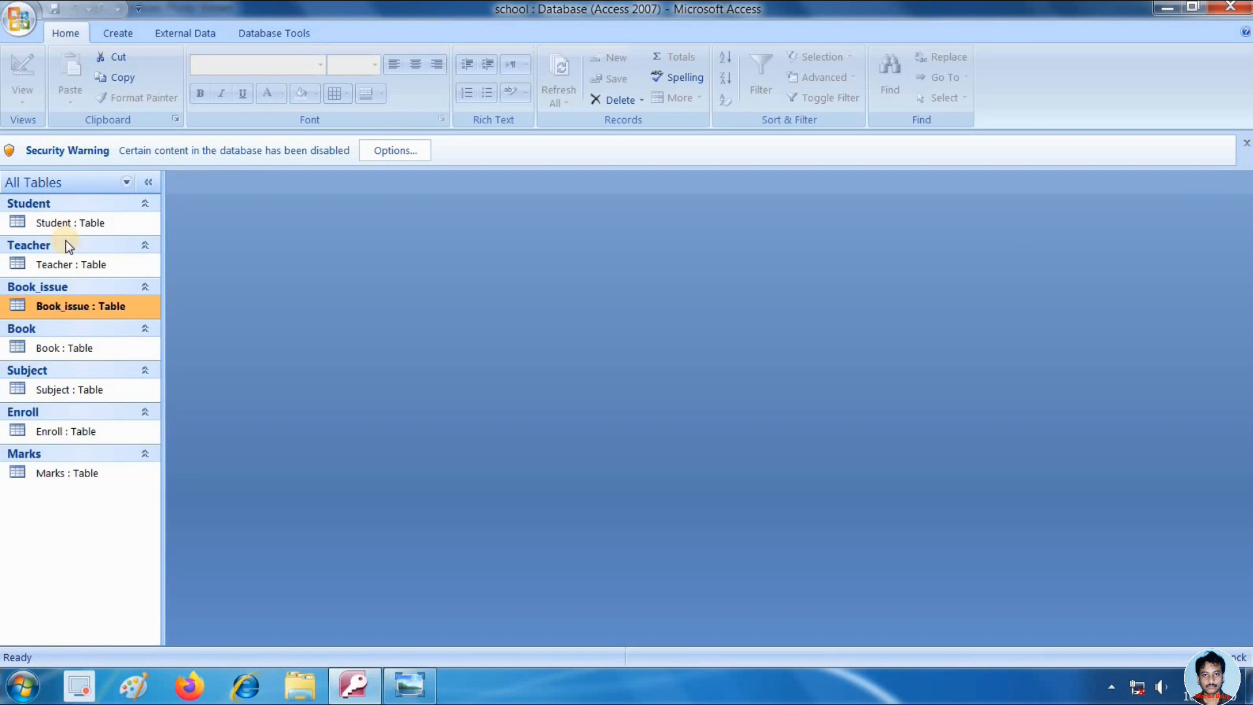
right_click(56, 350)
left_click(124, 383)
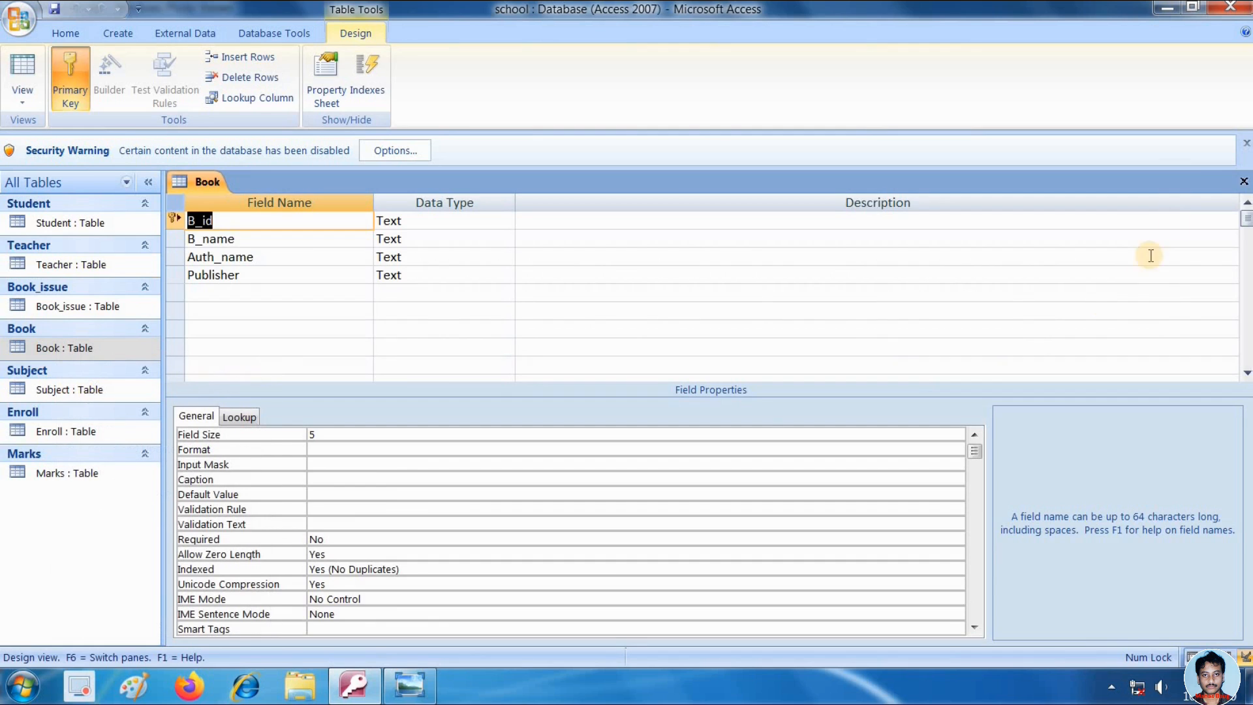
left_click(1245, 184)
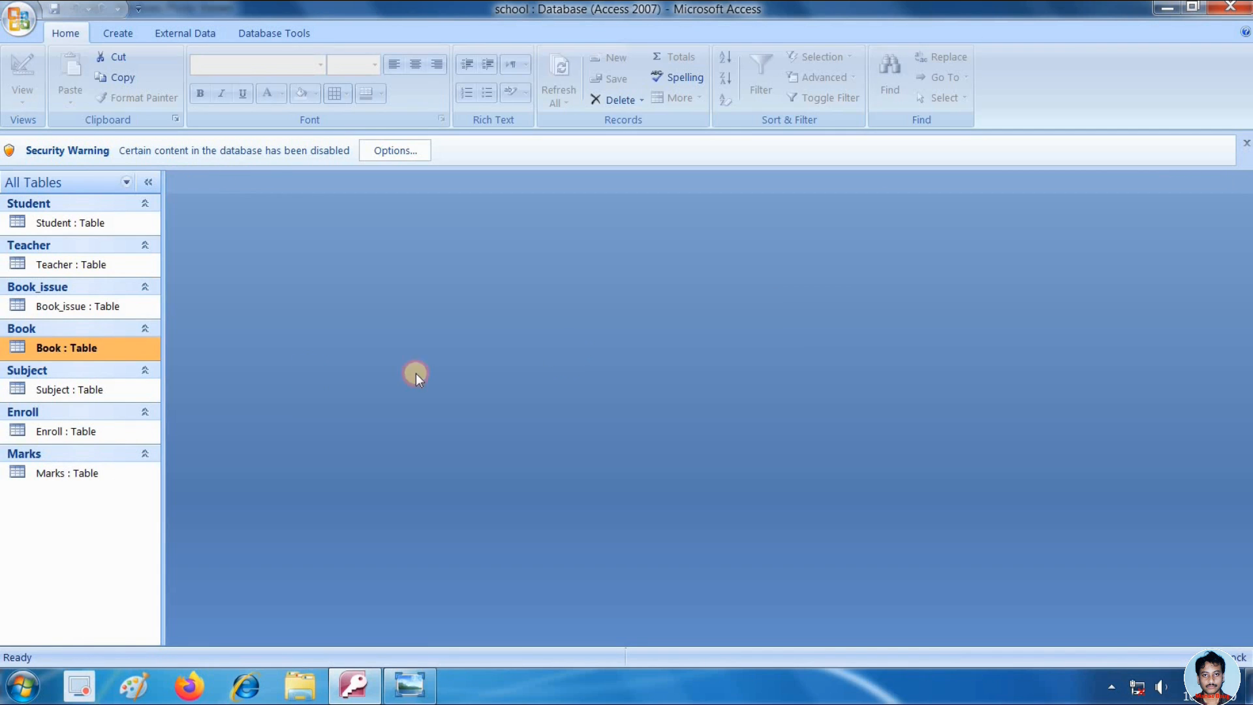
- Inspect the fields and keys of the Subject and Enroll tables in Design View, closing each one
right_click(68, 390)
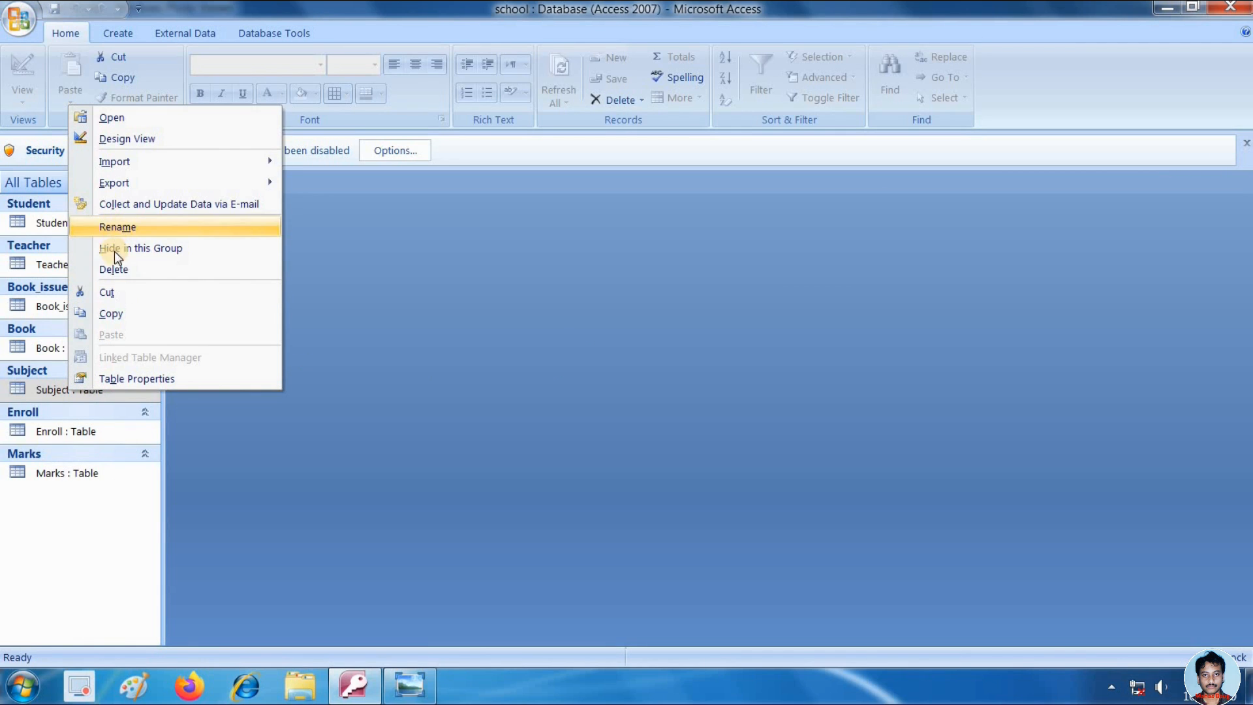
left_click(154, 139)
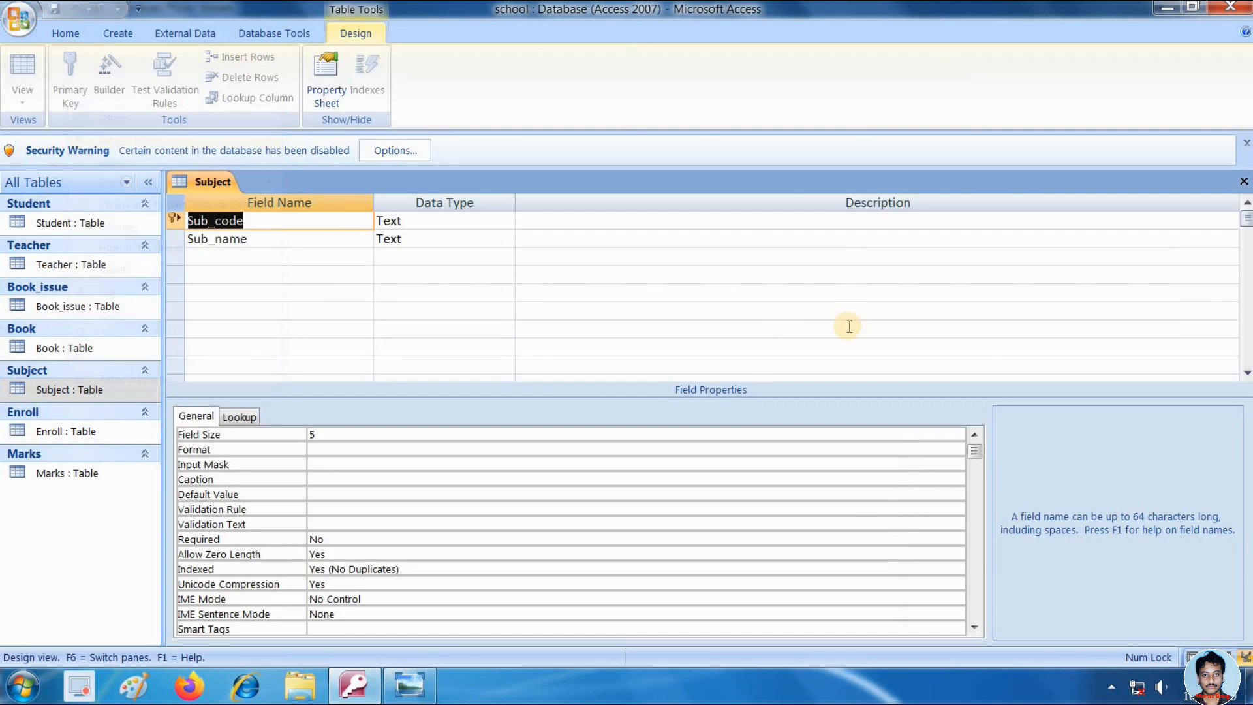
left_click(1245, 181)
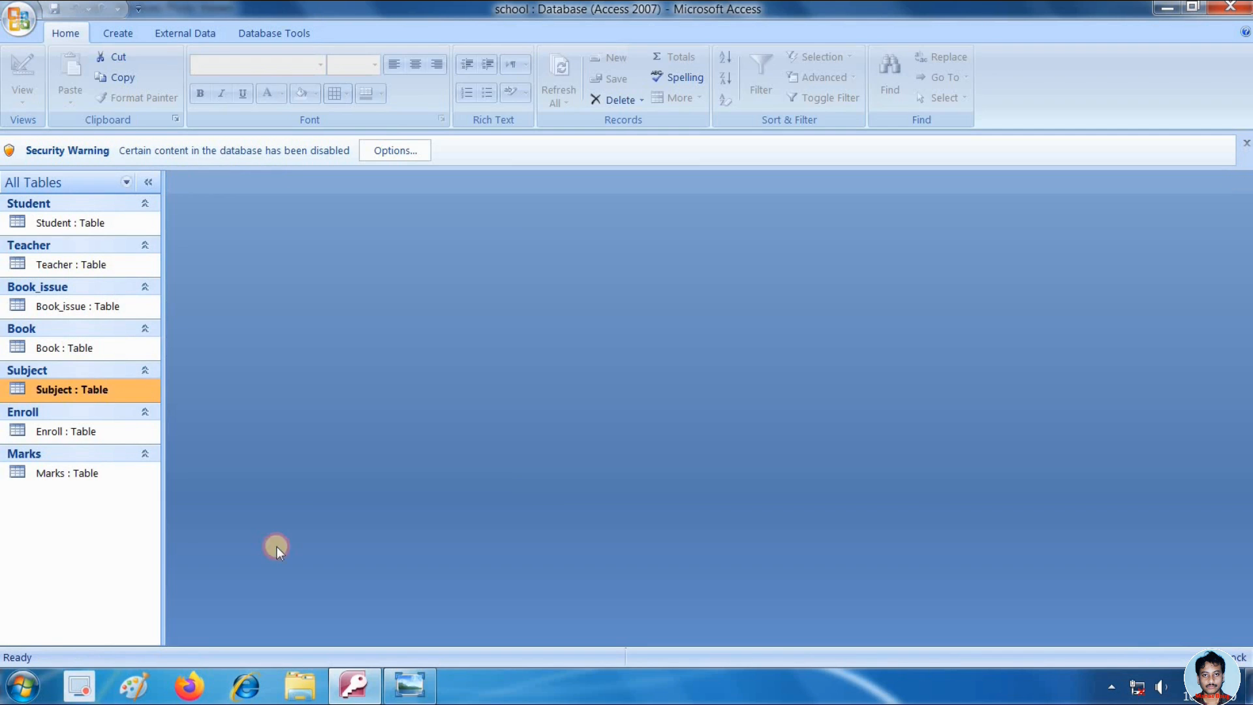
right_click(58, 424)
left_click(148, 186)
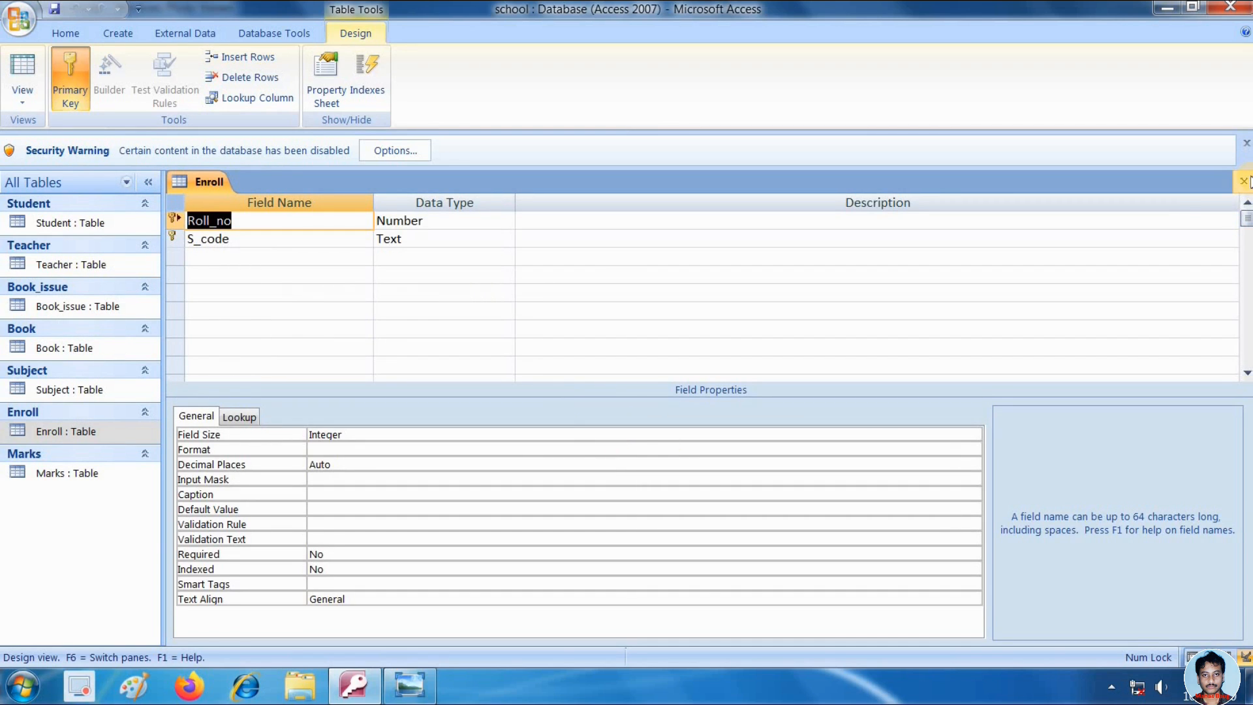
left_click(1245, 181)
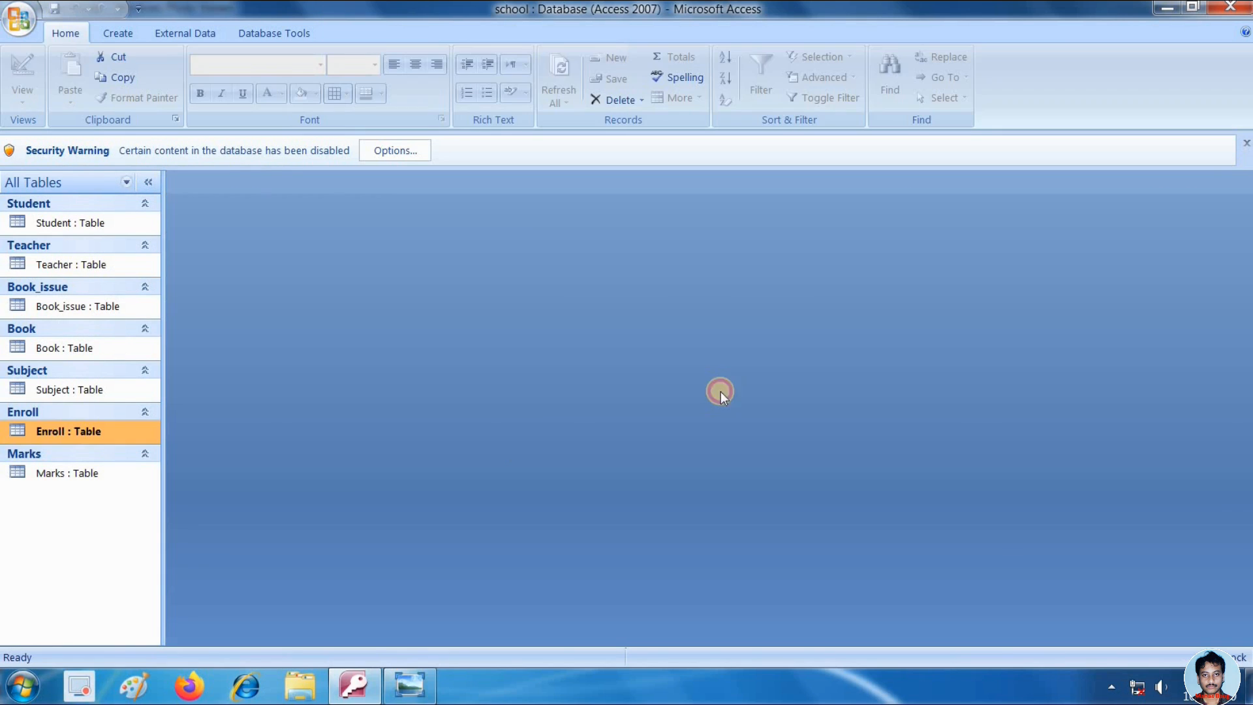
- Inspect the Marks table's fields and keys in Design View and close it
right_click(75, 470)
left_click(145, 222)
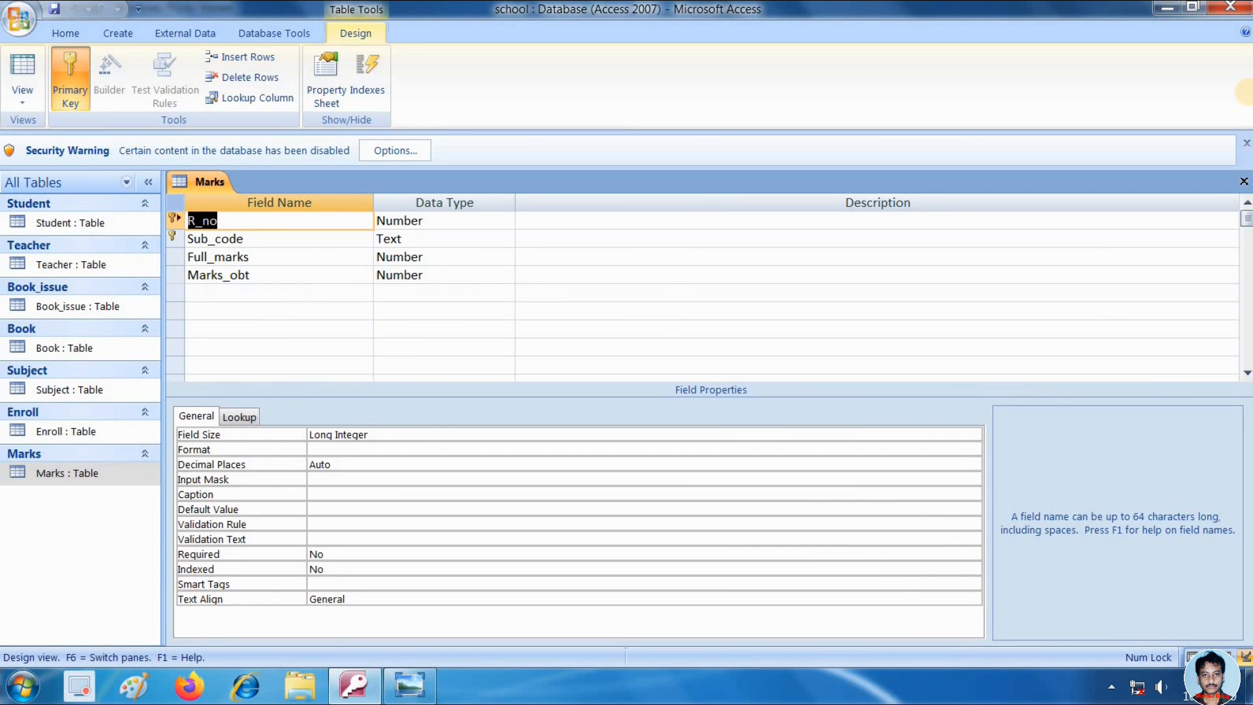
left_click(1244, 182)
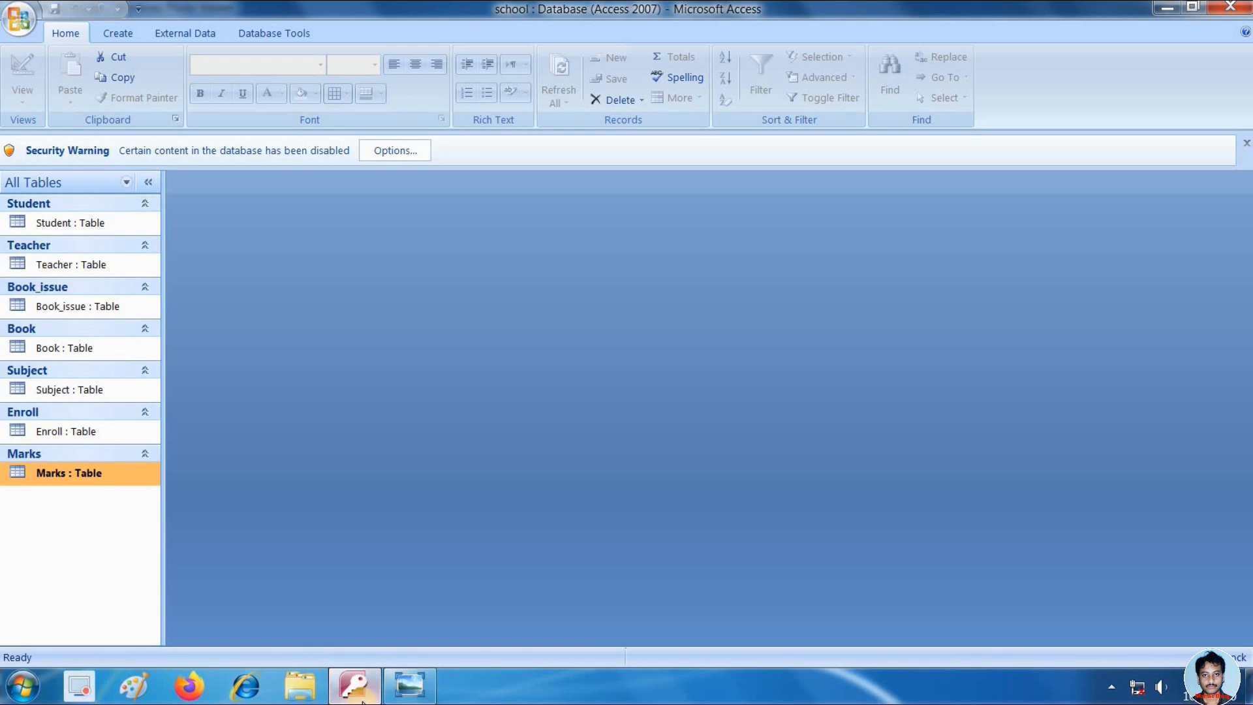
- Review the links between the tables in the Relational Model image, including the Student table, and return to Access
left_click(402, 682)
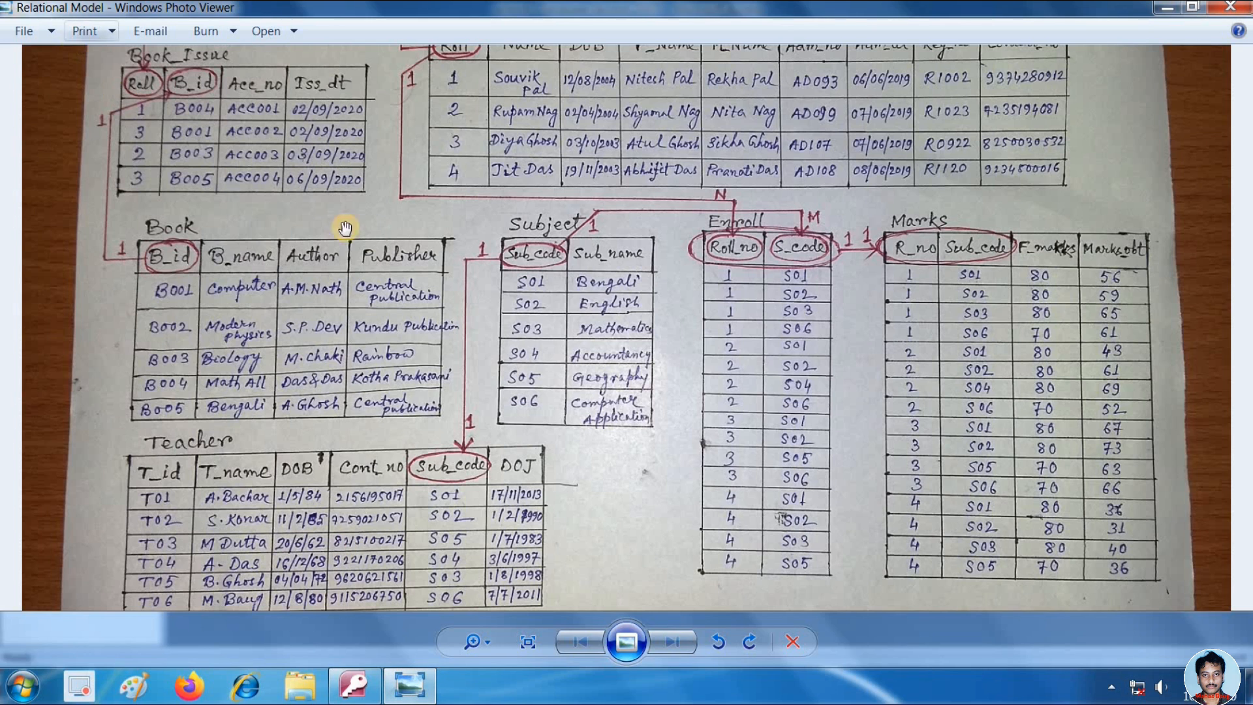
left_click_drag(422, 245, 420, 335)
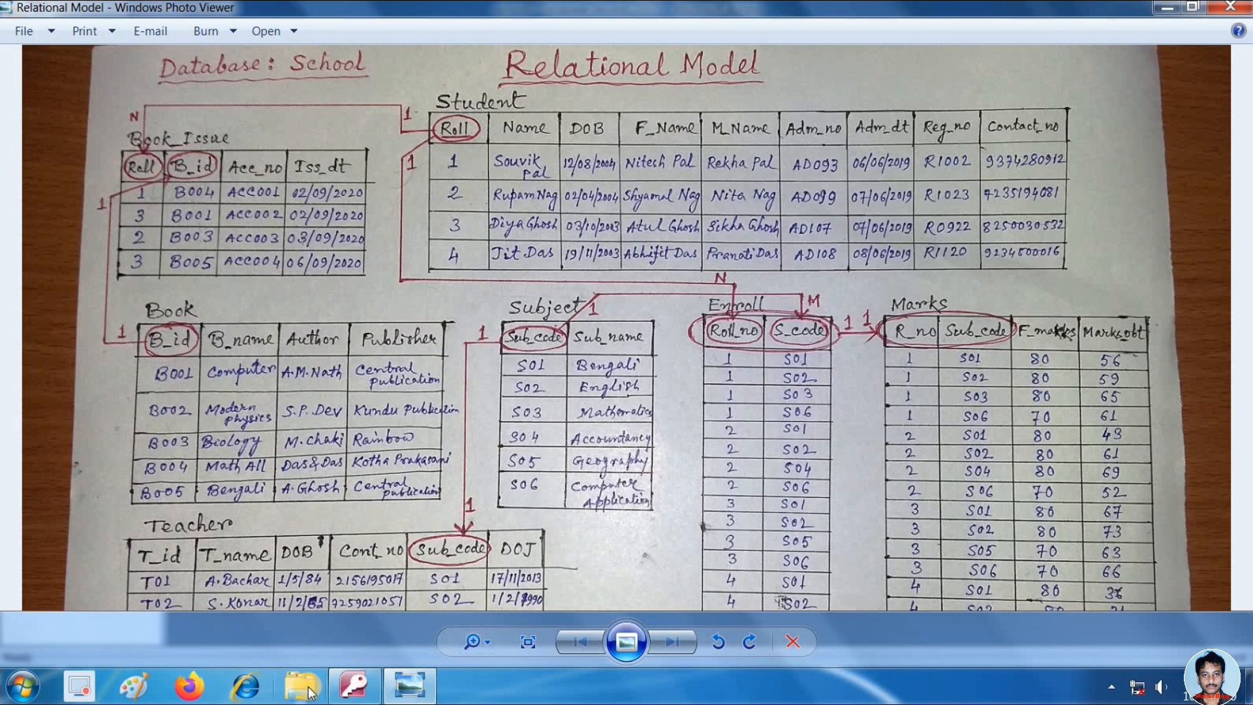
left_click(353, 691)
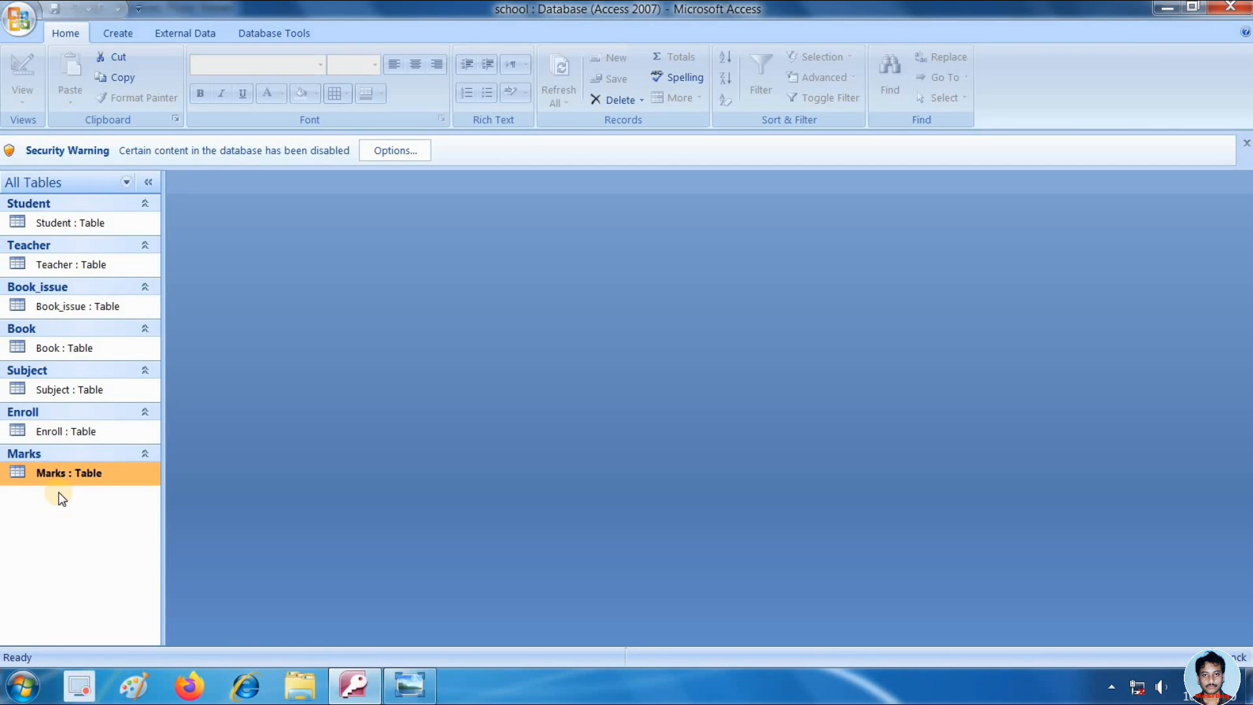
- Open the Relationships window of the school database and add the Book table to its layout
left_click(262, 31)
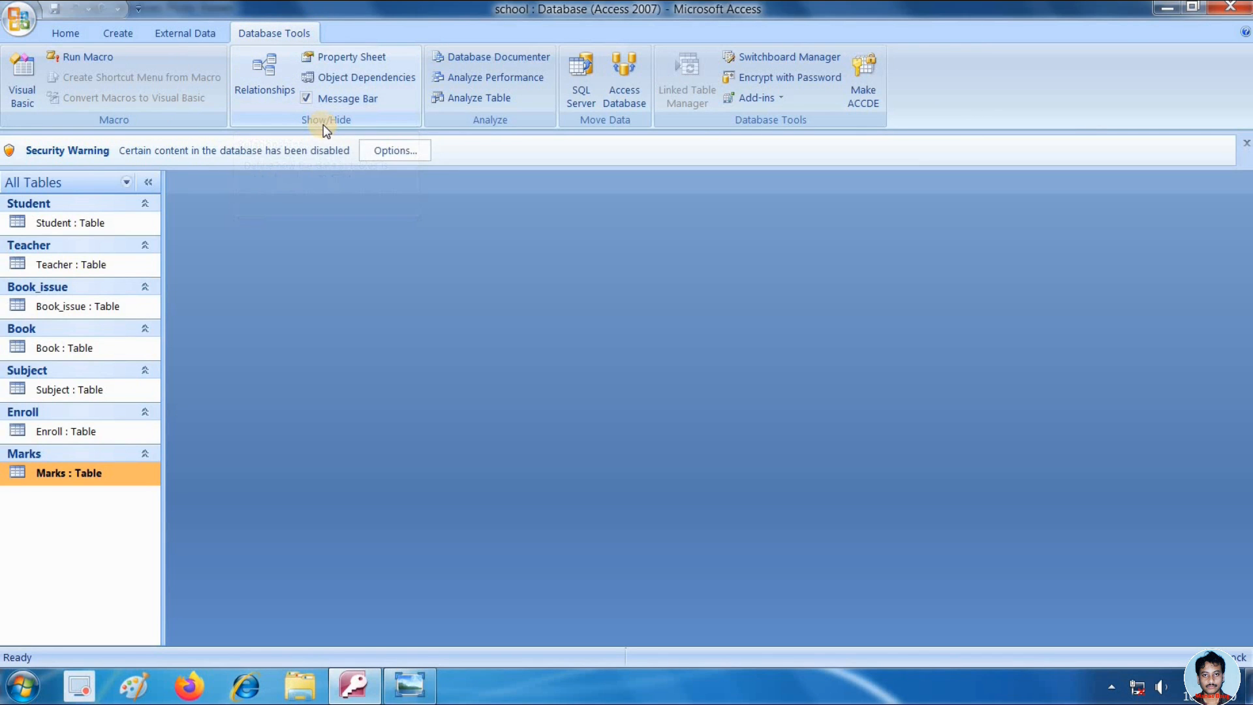
left_click(255, 100)
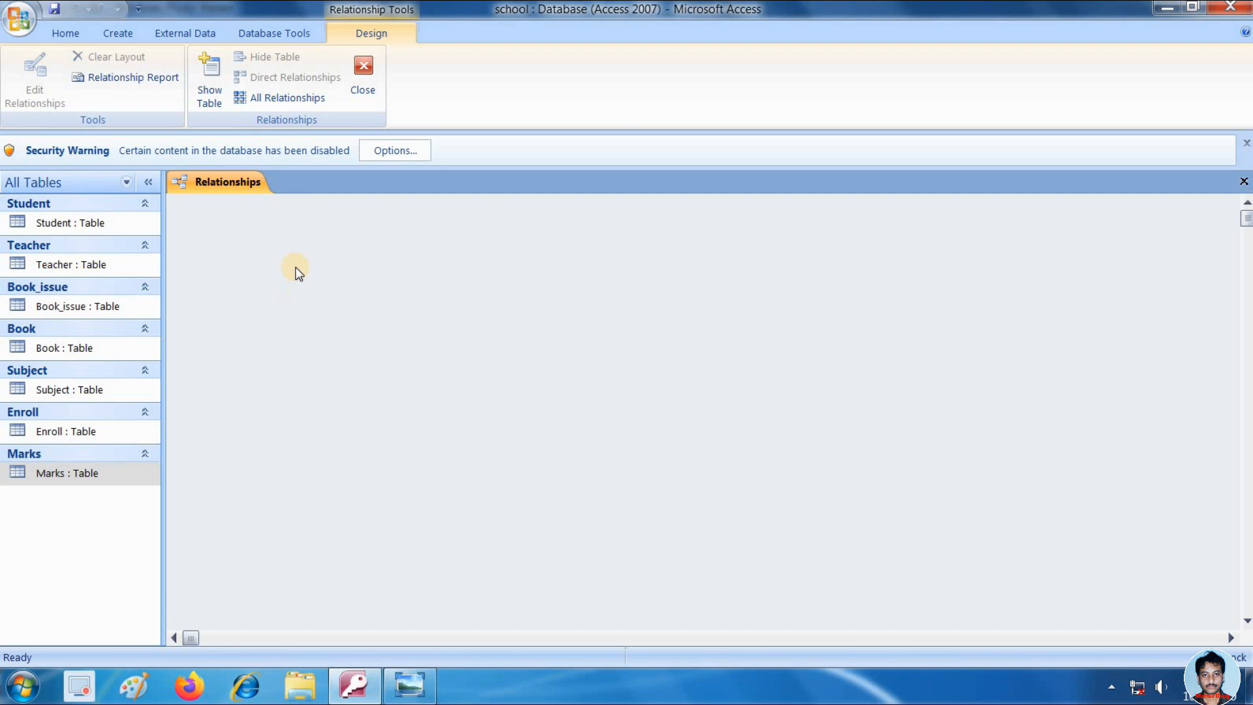
left_click(208, 91)
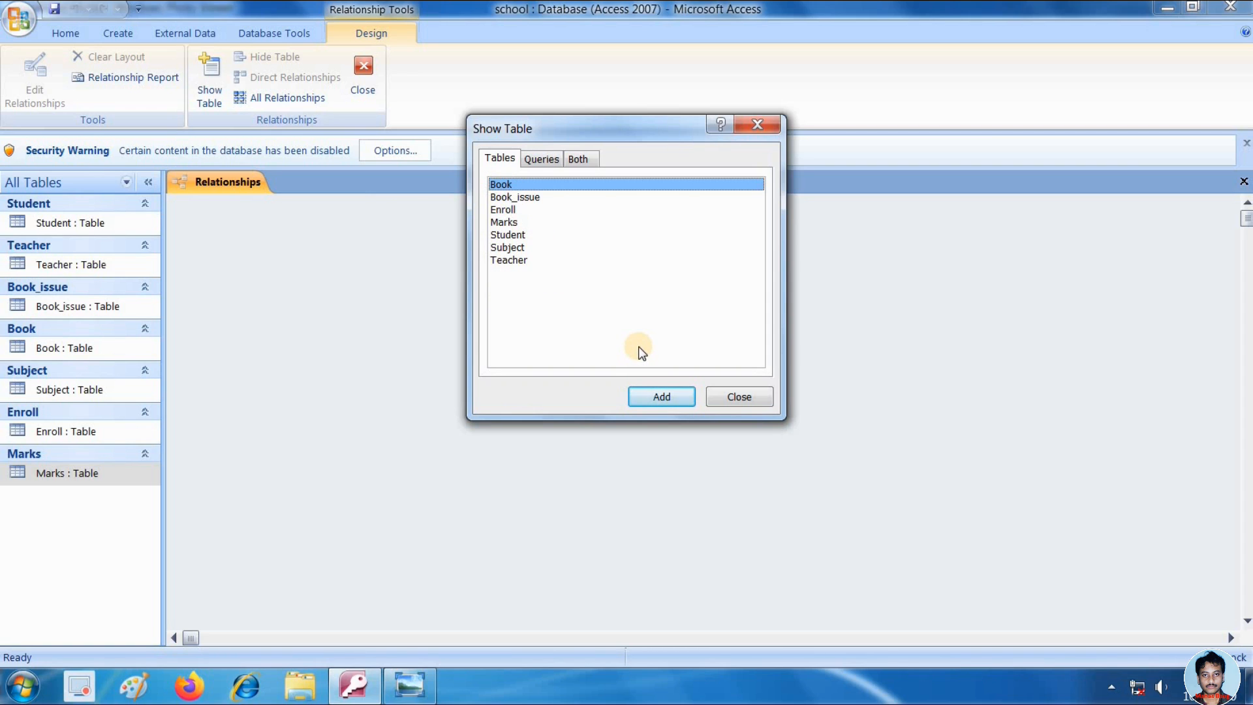
left_click(406, 689)
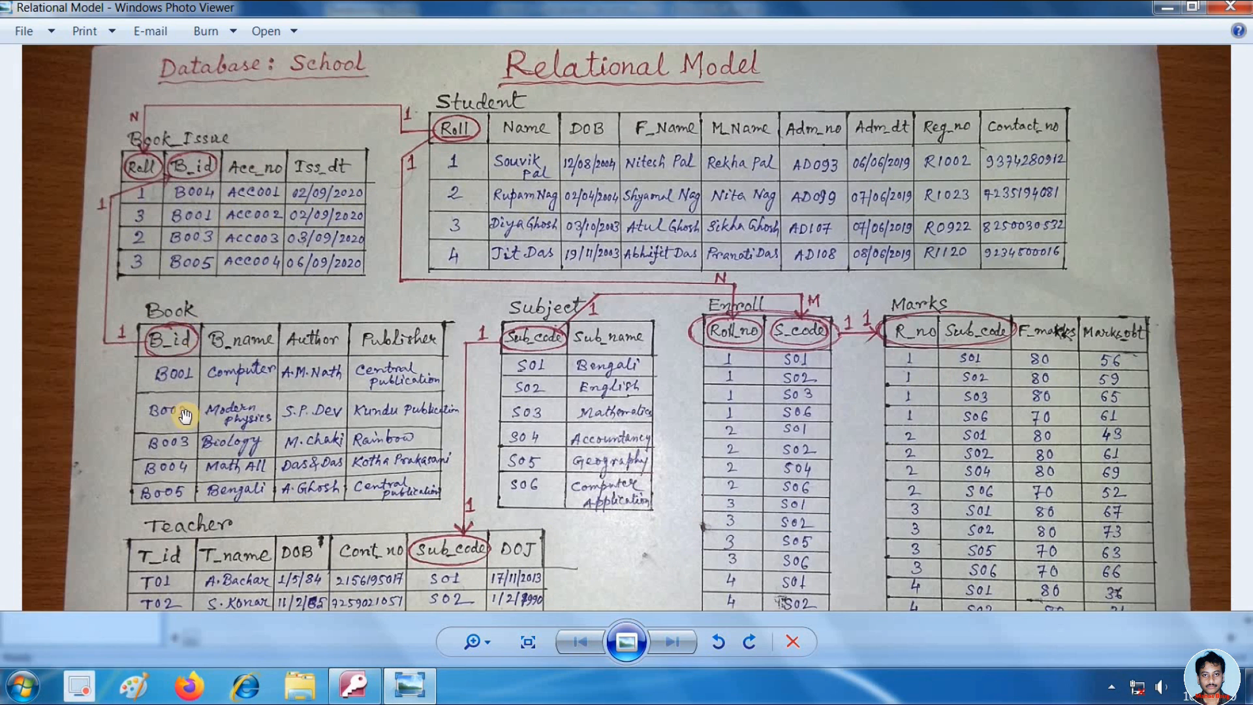
left_click(410, 685)
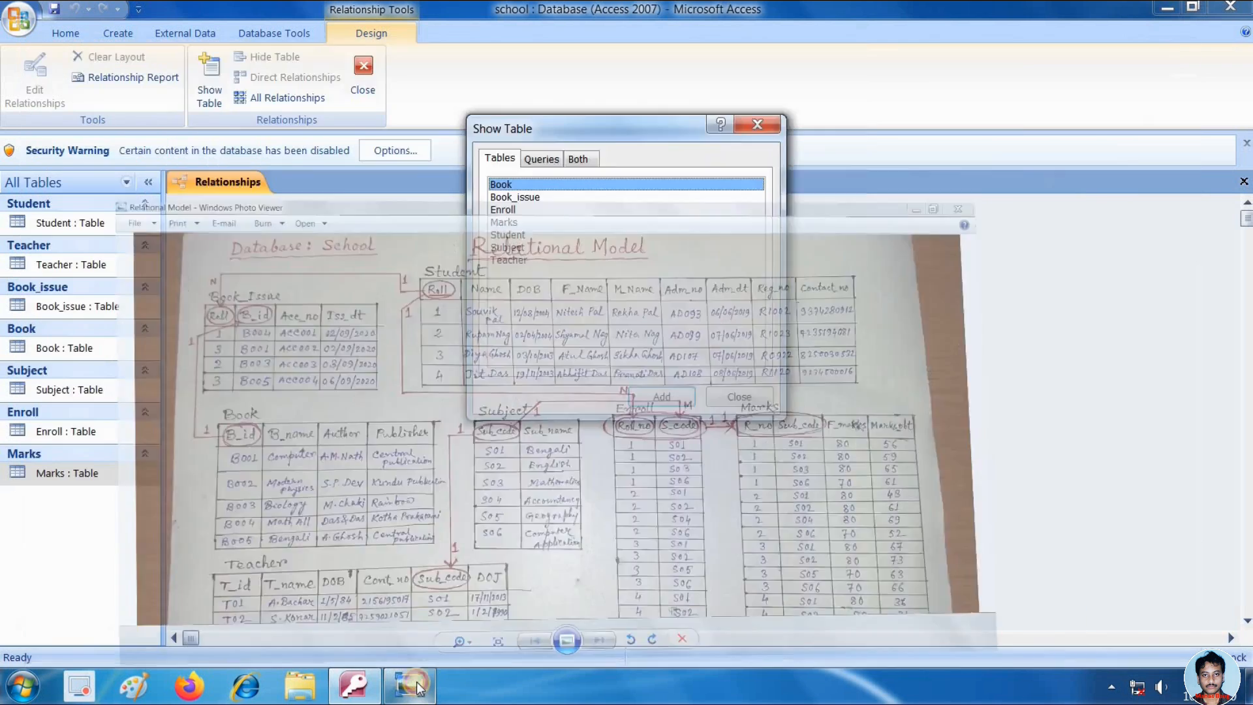
left_click(664, 400)
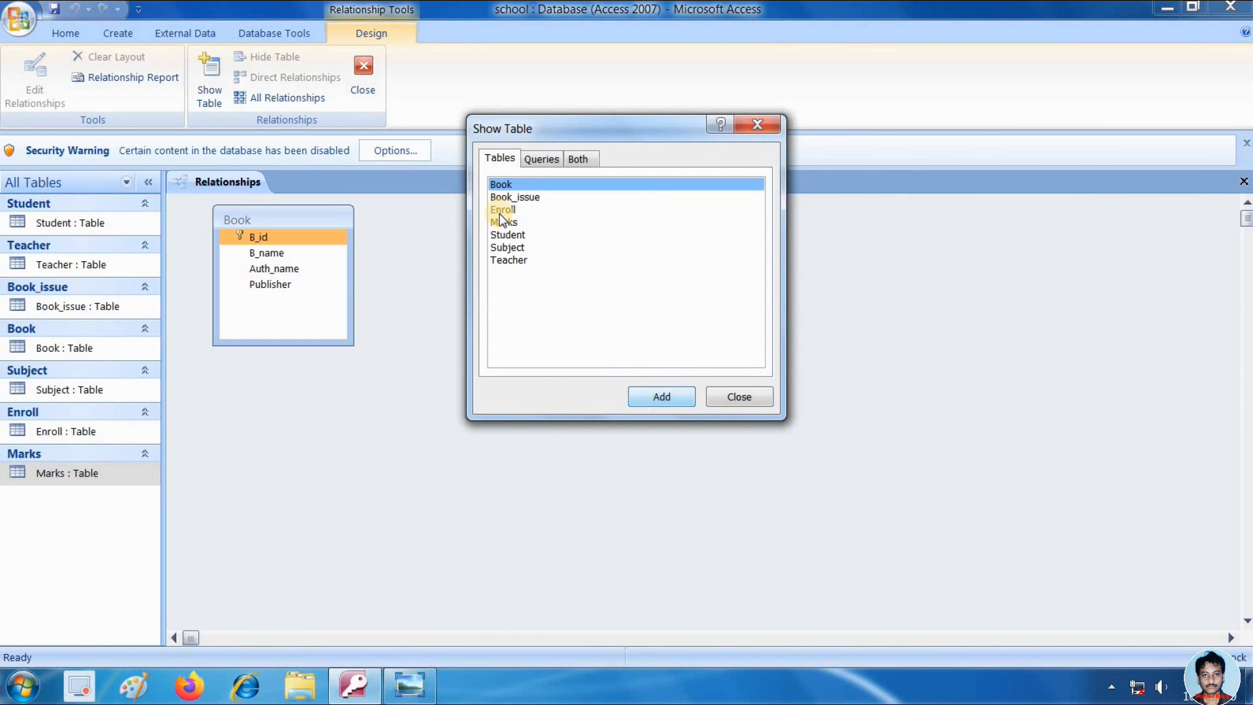
- Add the Book_issue, Enroll and Marks tables to the Relationships layout
left_click(515, 197)
left_click(639, 391)
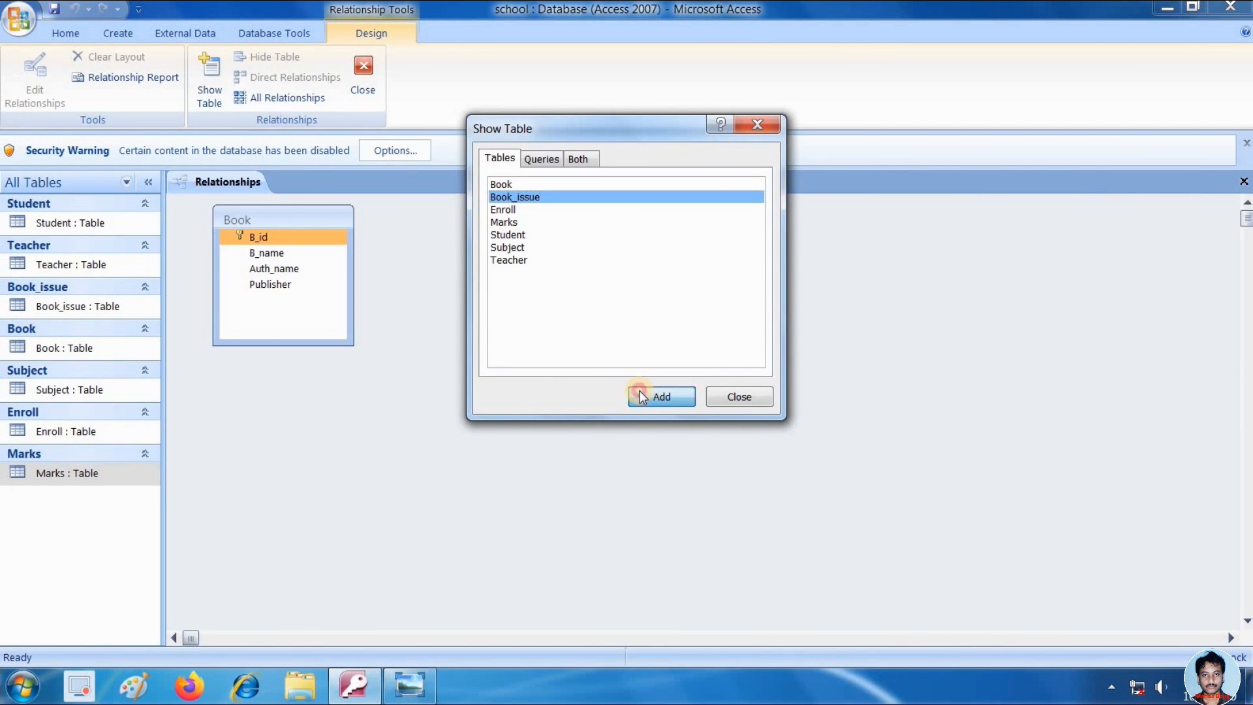
left_click(512, 210)
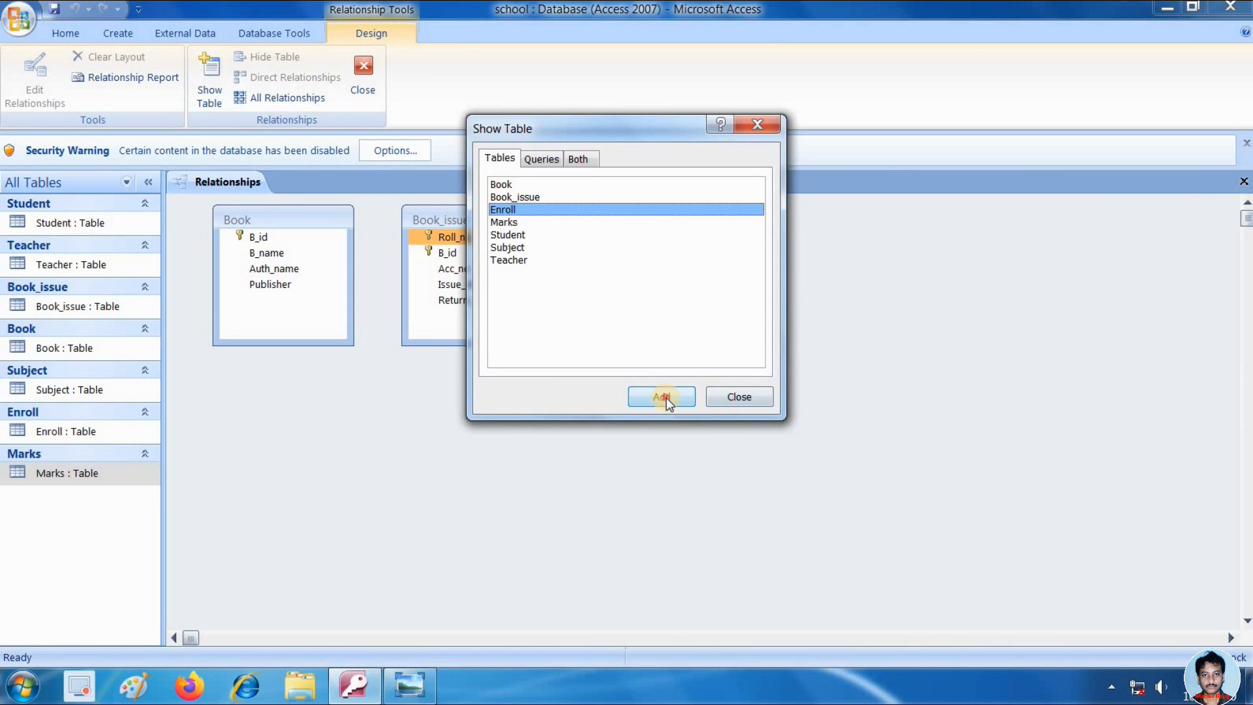
left_click(667, 400)
left_click(512, 222)
left_click(640, 394)
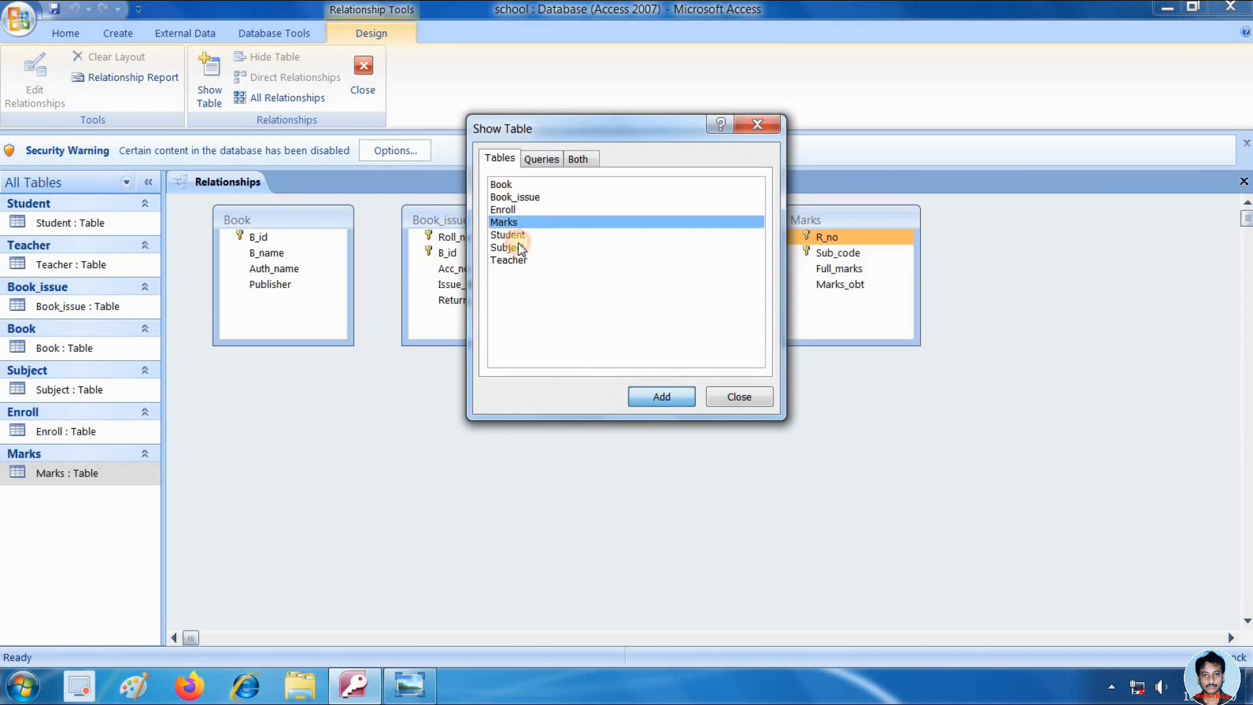
- Add the Student, Subject and Teacher tables to the Relationships layout and close the table list
left_click(514, 234)
left_click(666, 400)
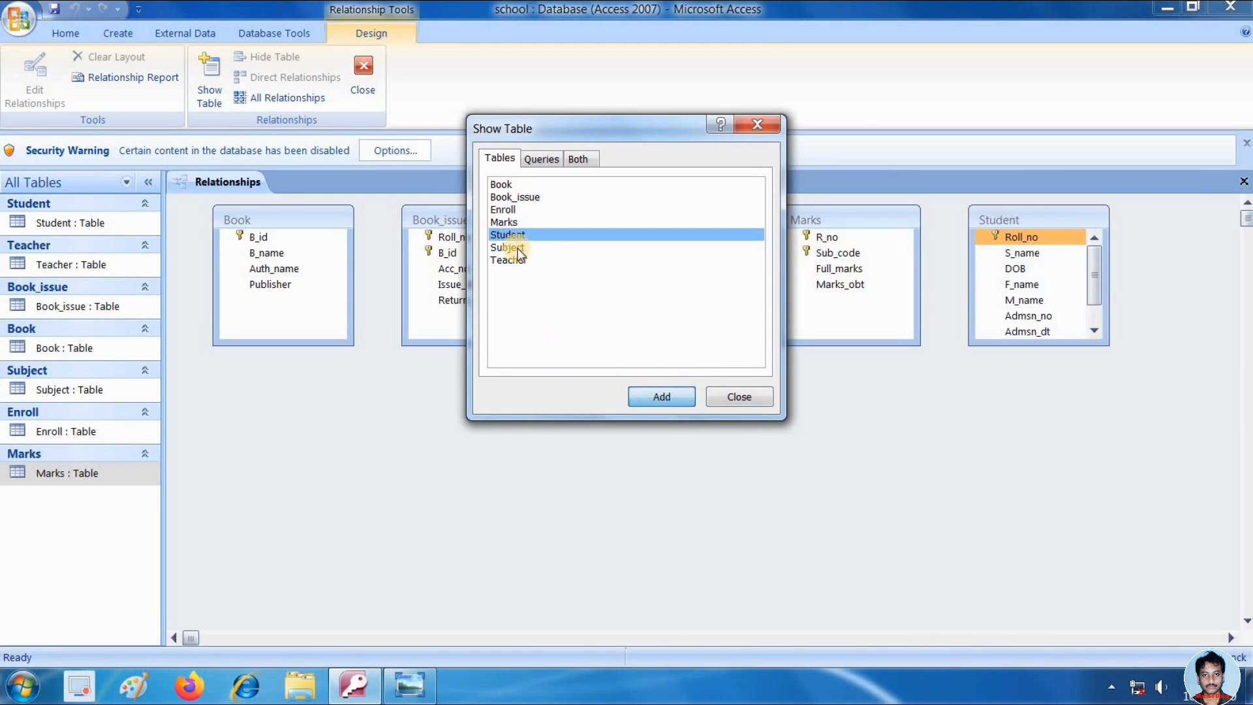
left_click(516, 249)
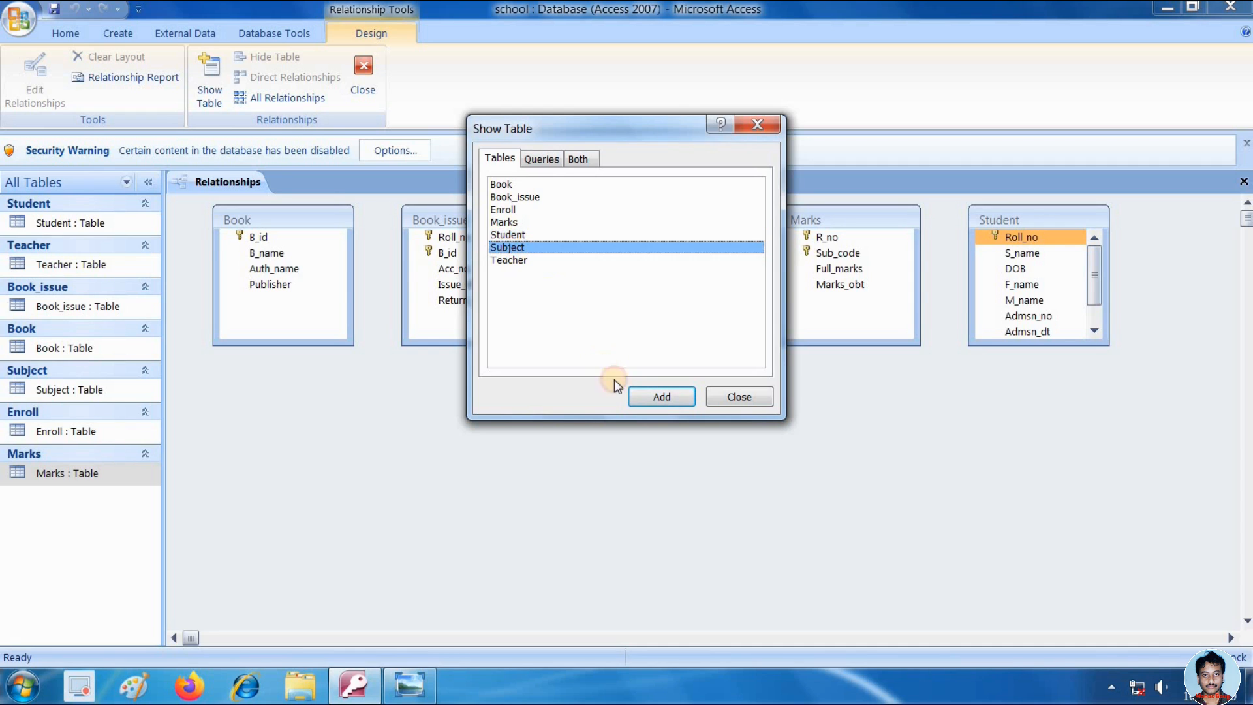
left_click(640, 394)
left_click(514, 261)
left_click(660, 396)
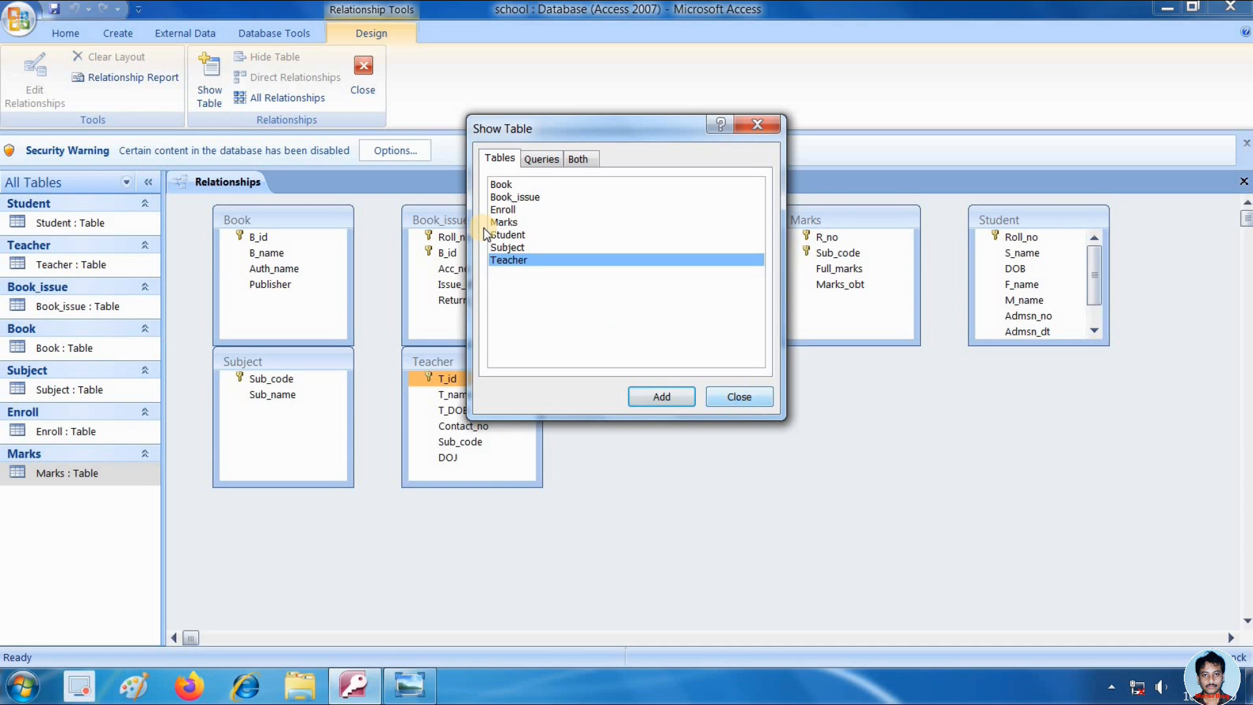
left_click(740, 398)
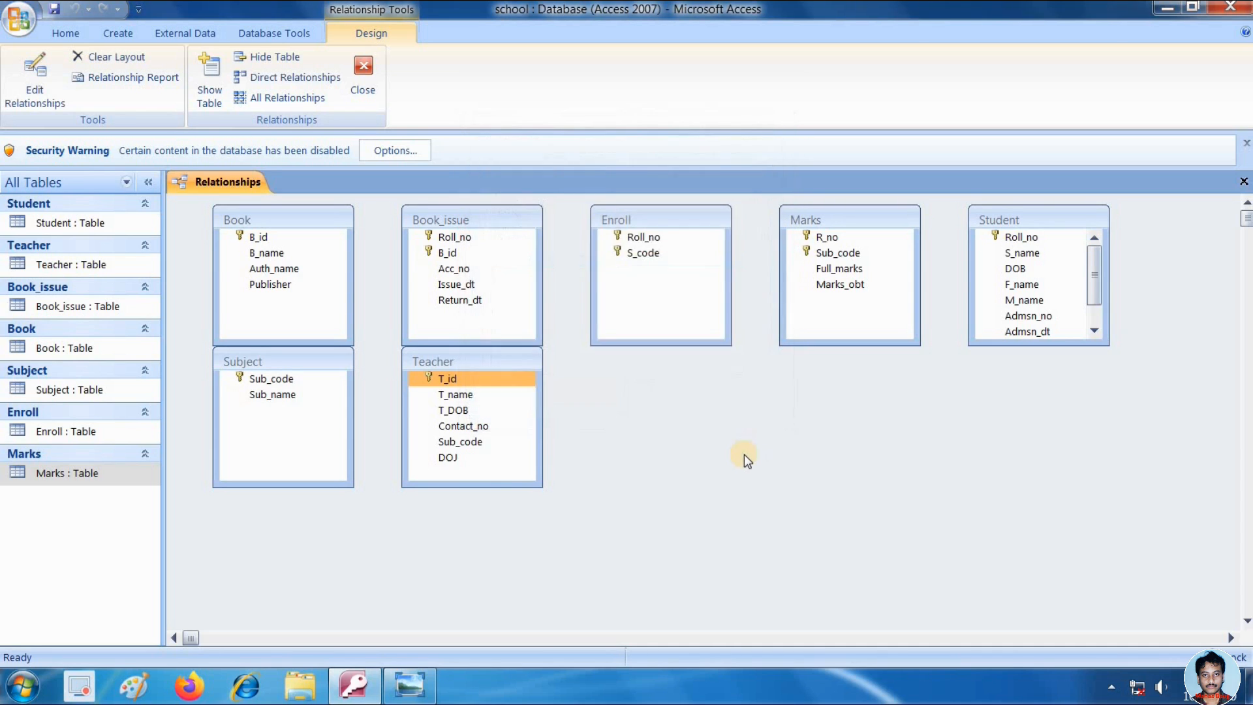
- Spread out the tables, with Book, Book_issue, Enroll and Marks in an upper row and Subject, Teacher and Student in a lower row
left_click_drag(496, 365, 782, 474)
left_click_drag(294, 358, 396, 468)
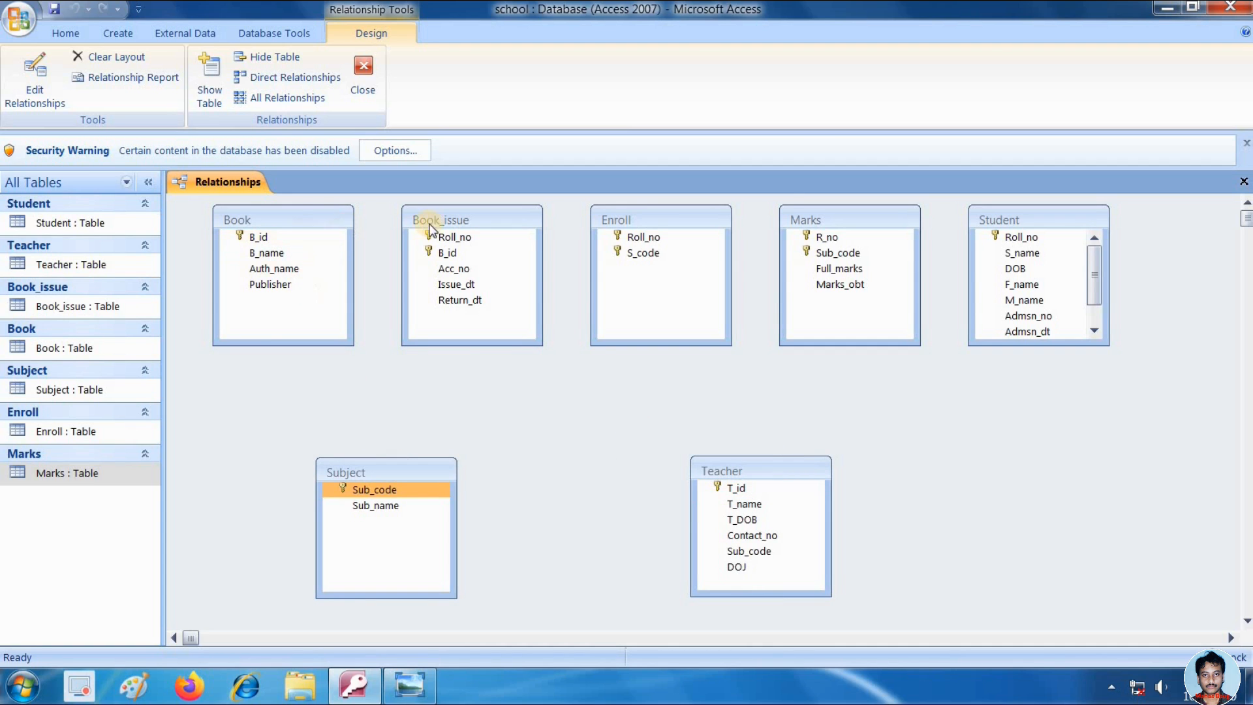
left_click_drag(487, 222, 491, 261)
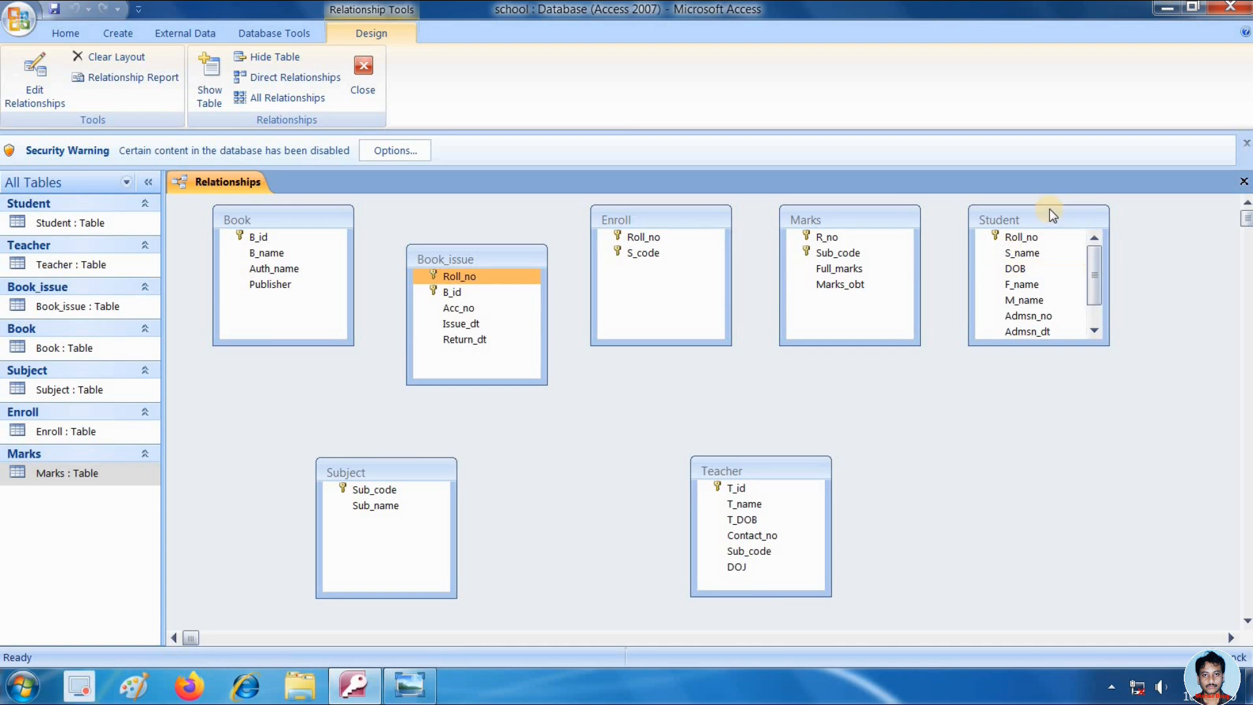
left_click_drag(1049, 210, 1053, 239)
left_click_drag(1111, 432, 1121, 466)
left_click_drag(871, 218, 1053, 271)
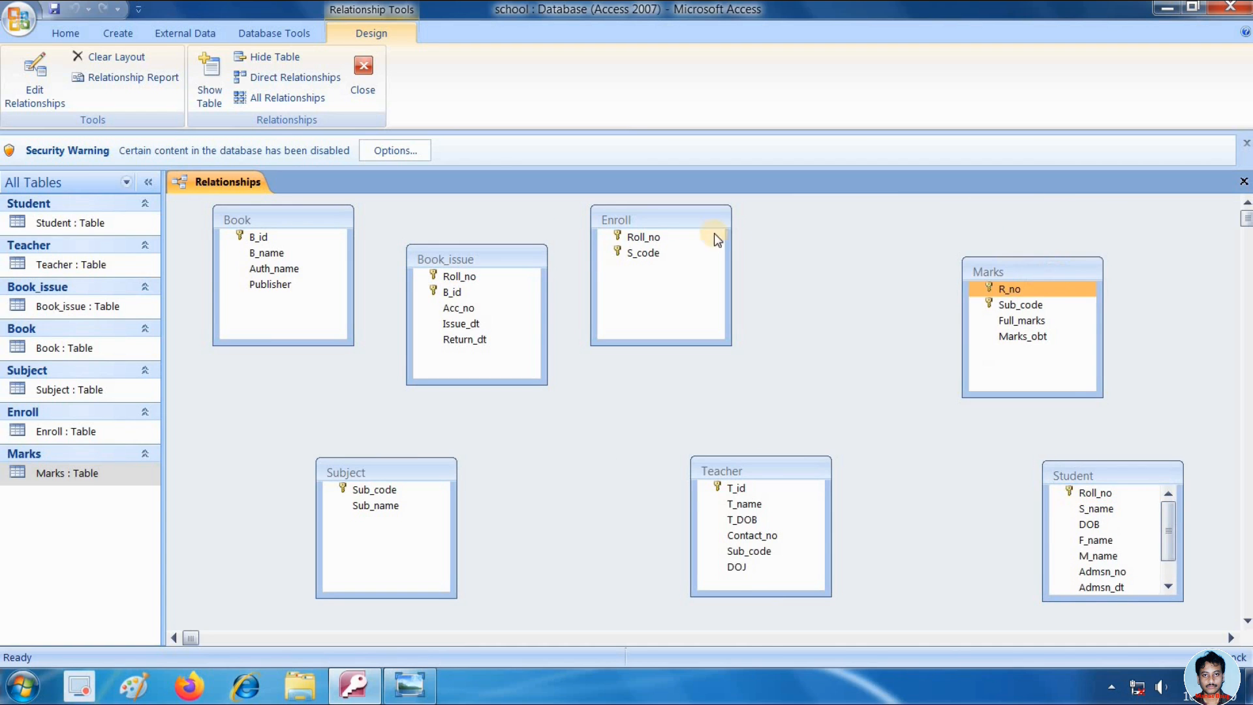
left_click_drag(683, 221, 788, 236)
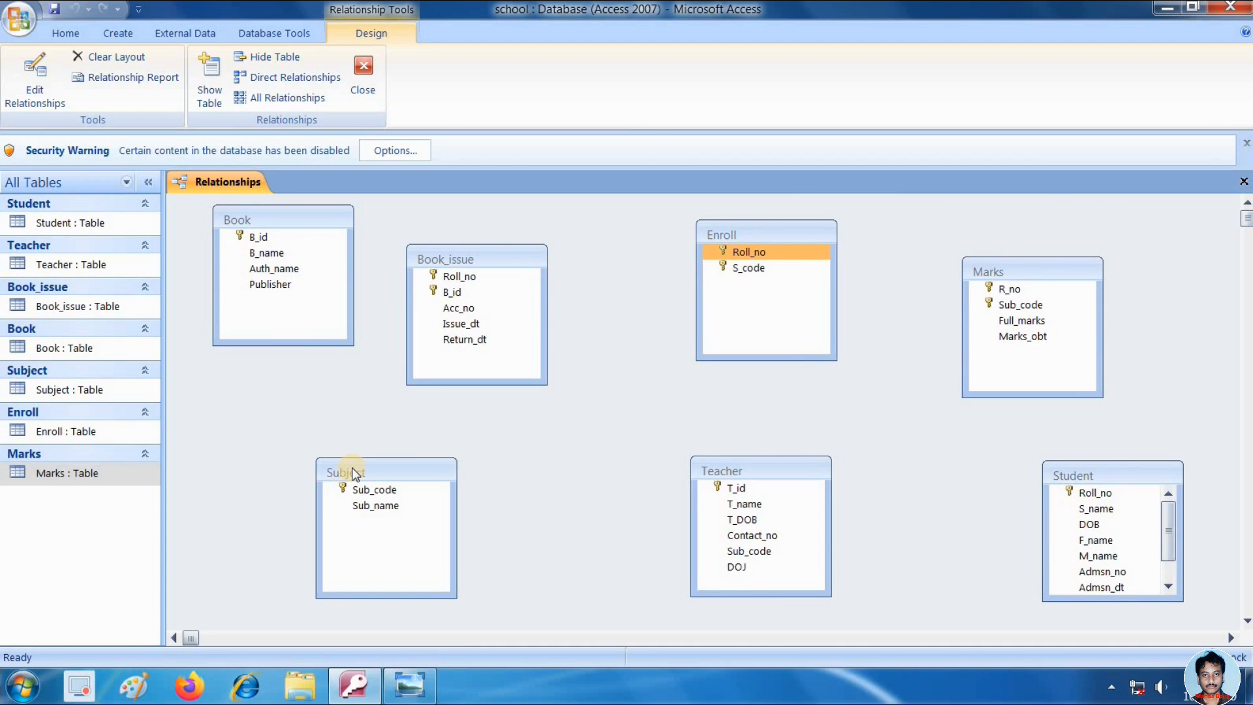
left_click_drag(352, 471, 314, 489)
left_click_drag(488, 249, 543, 249)
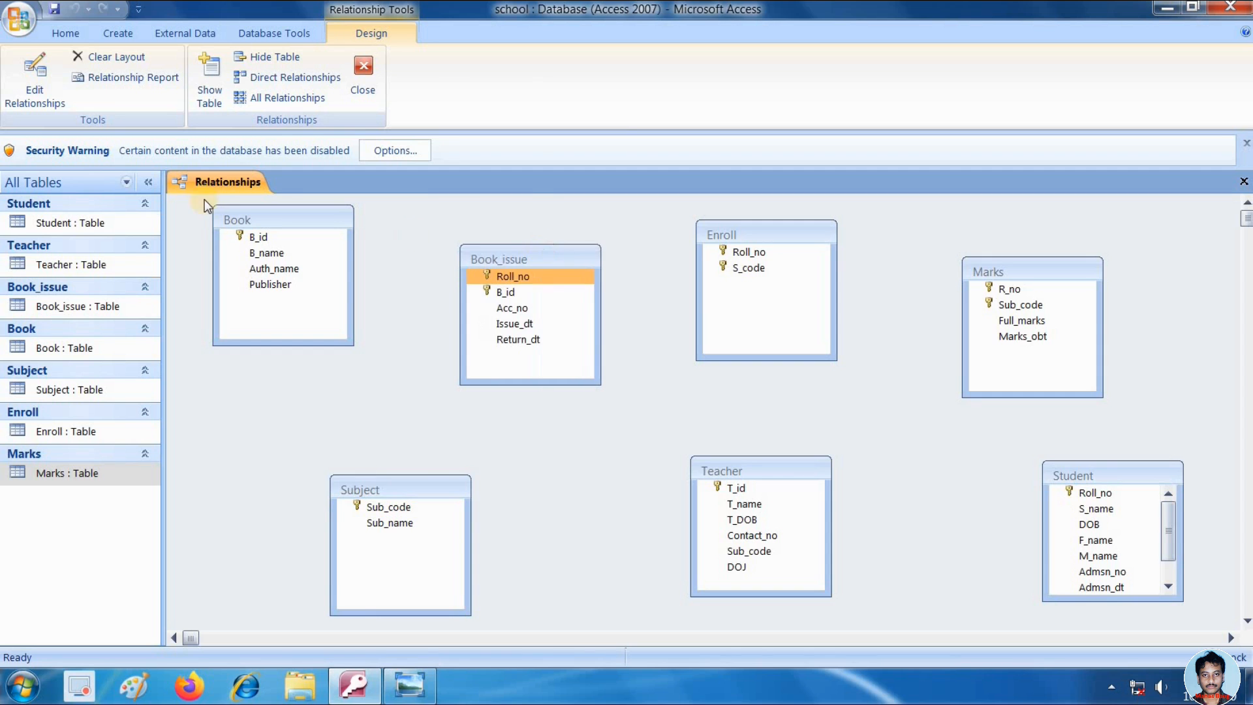
left_click_drag(293, 221, 276, 285)
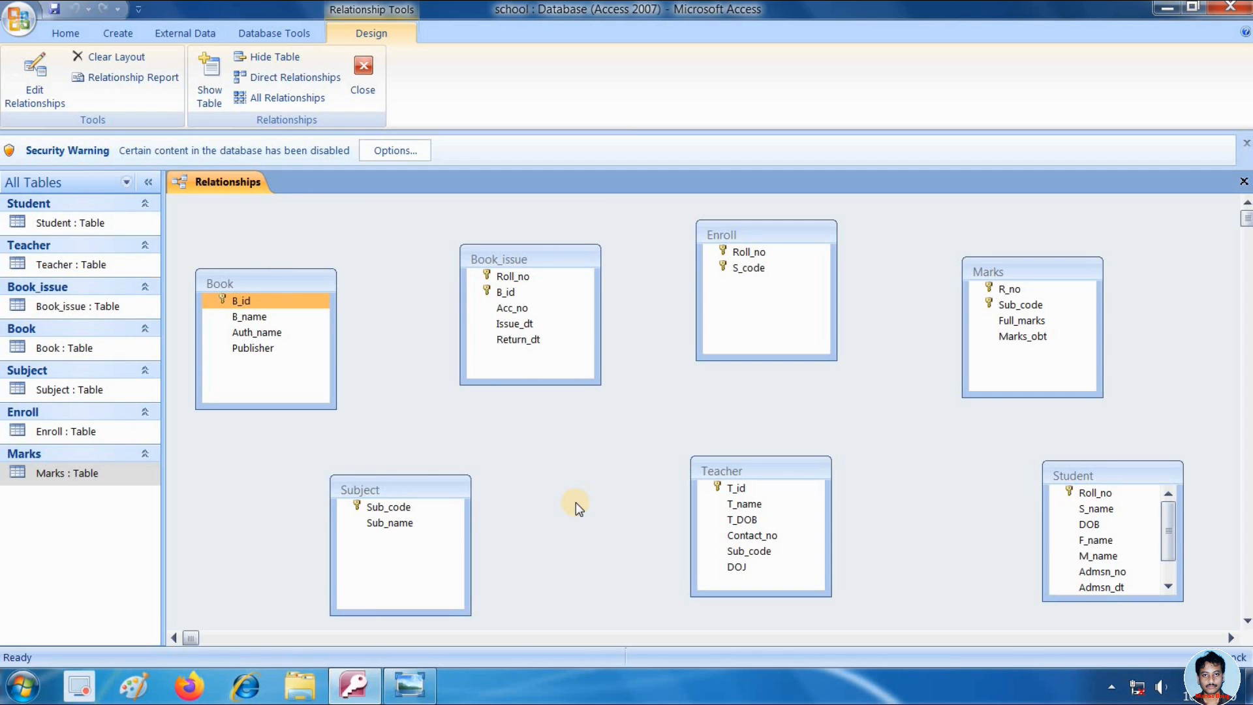
- Check the links in the Relational Model image, return to Access and start a relationship from Student's Roll_no to Book_issue's Roll_no
left_click(409, 685)
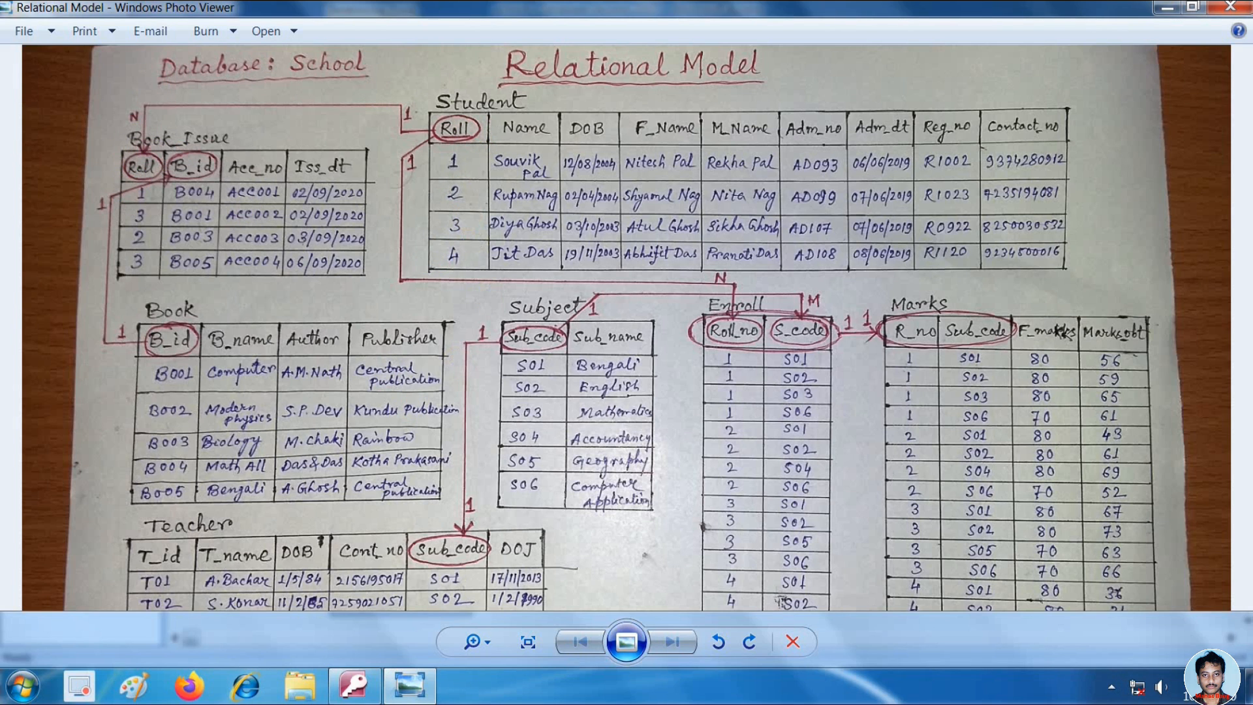
left_click(409, 697)
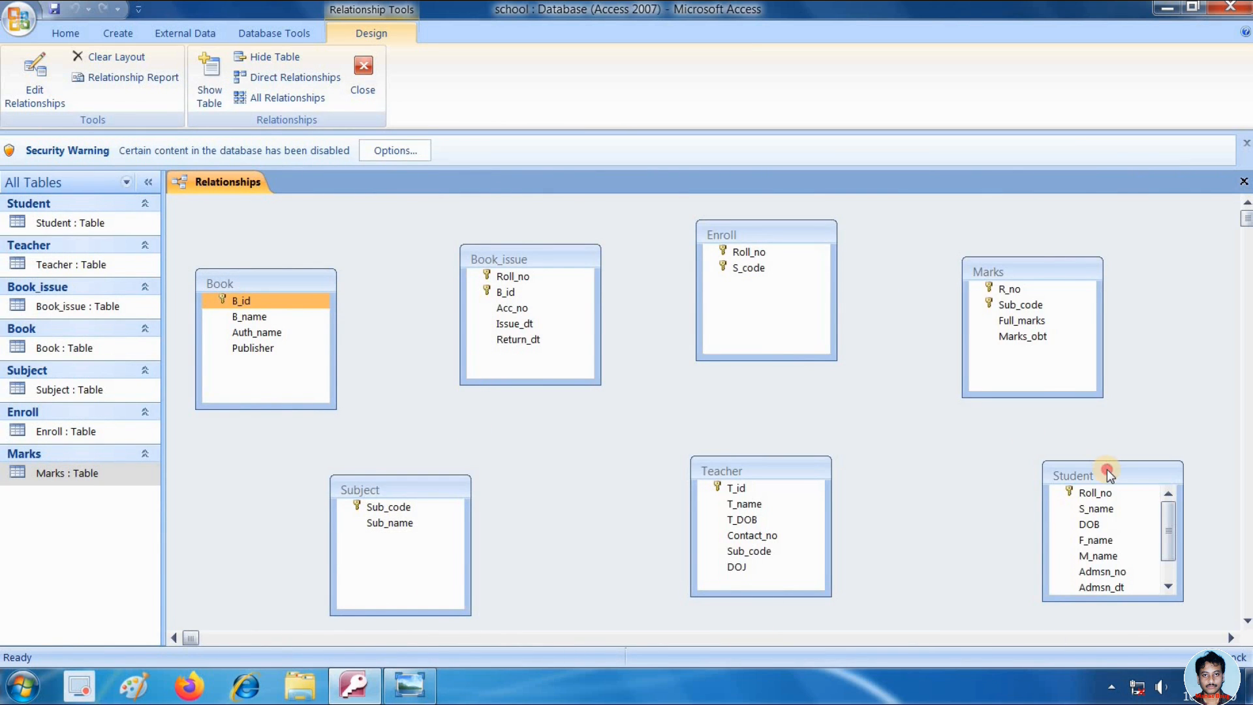
left_click_drag(1107, 469, 1101, 472)
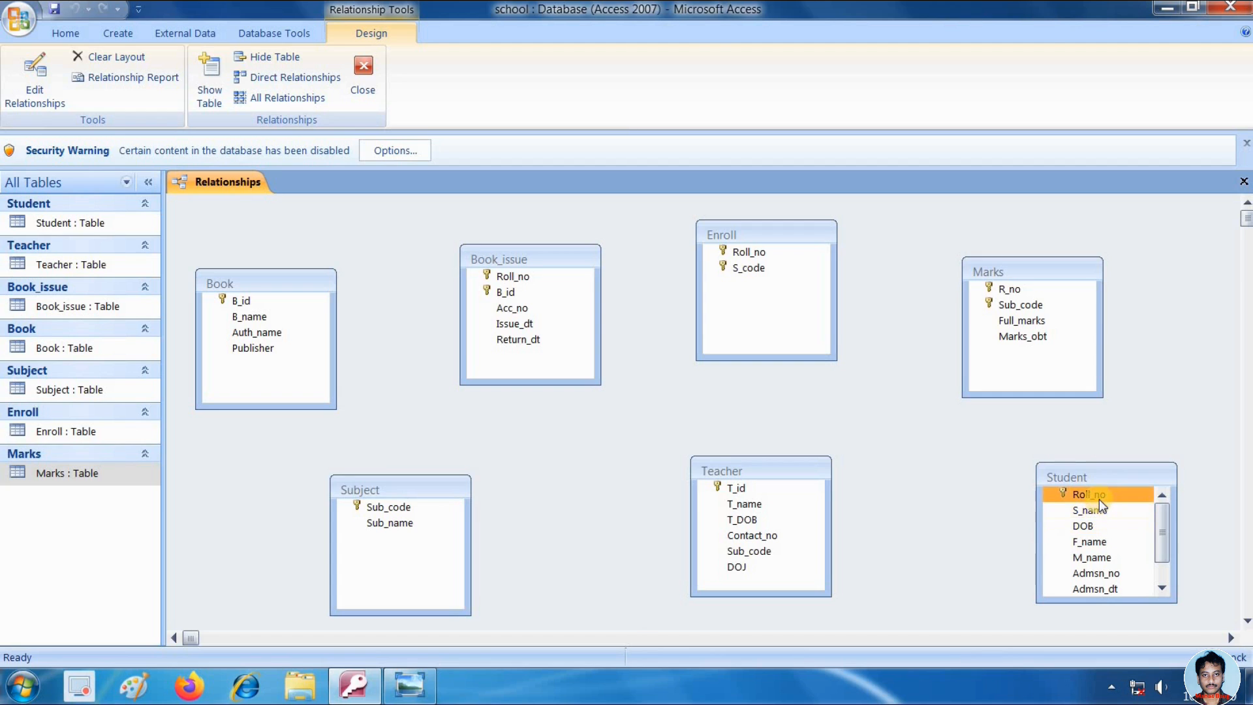
left_click_drag(1100, 499, 503, 277)
left_click_drag(1103, 496, 496, 274)
left_click_drag(1107, 496, 502, 276)
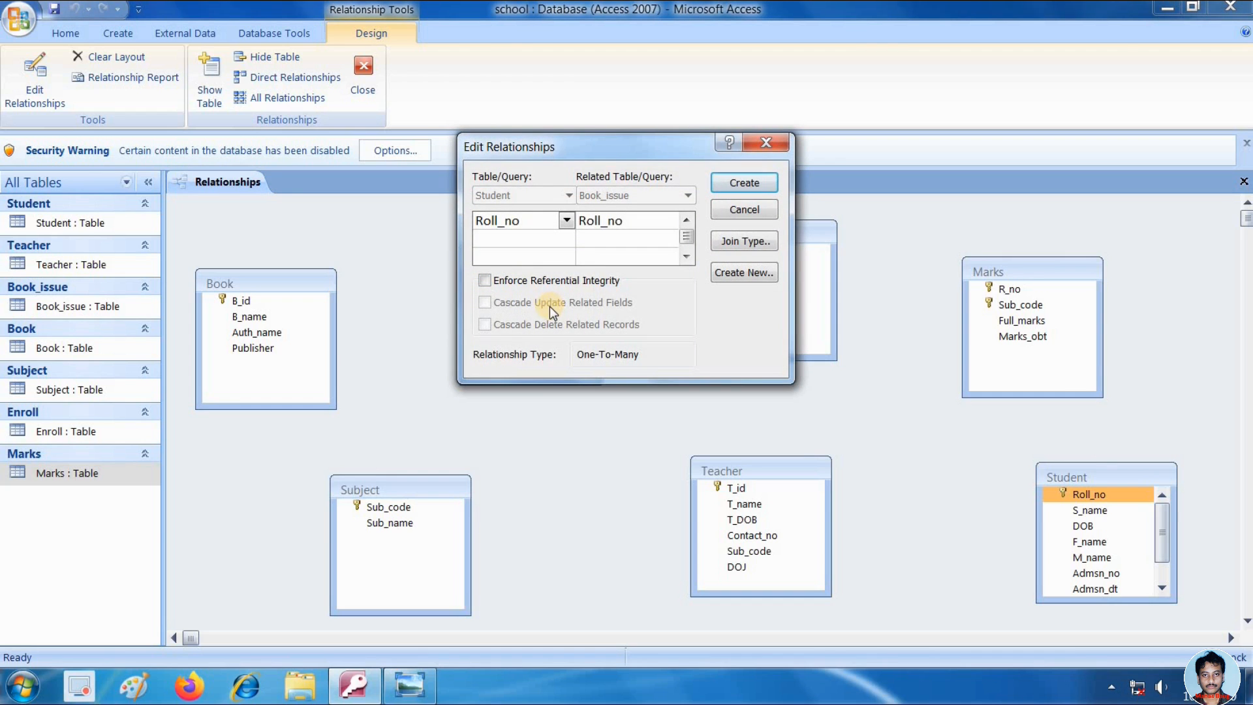
- Go through the three join types for Student and Book_issue, and accept option 1, including only rows where both joined fields are equal
left_click_drag(581, 148, 545, 221)
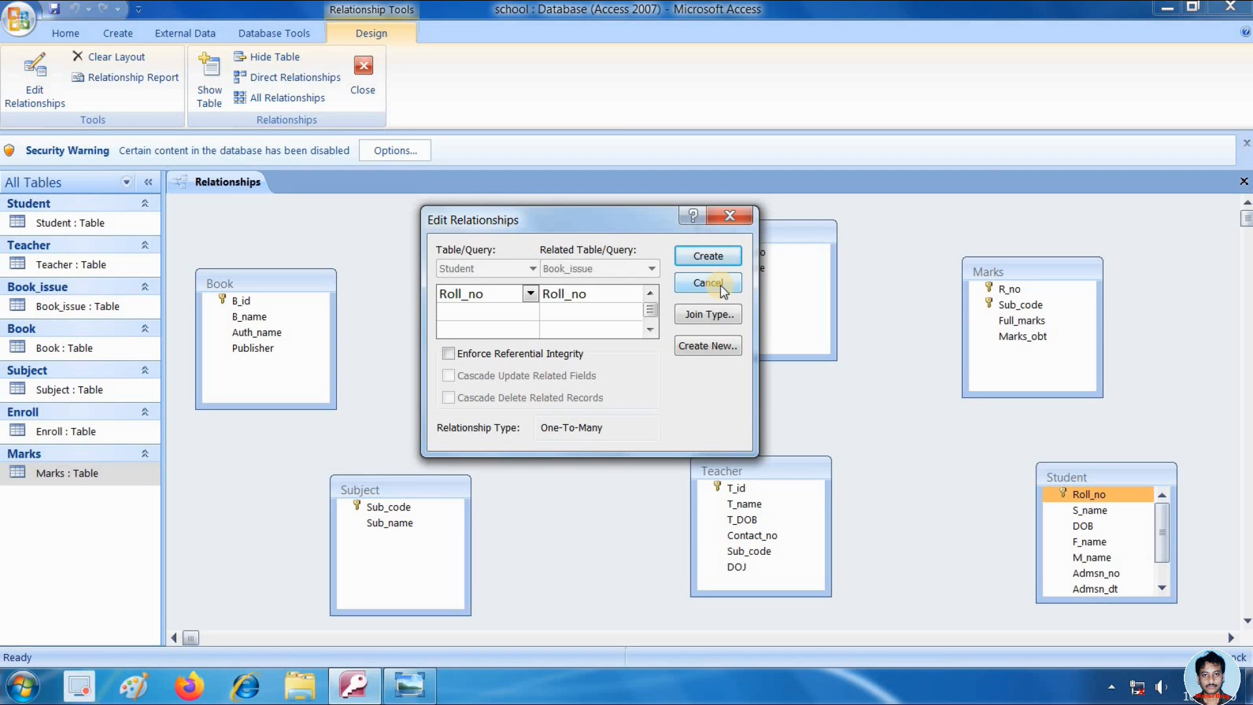
left_click(715, 317)
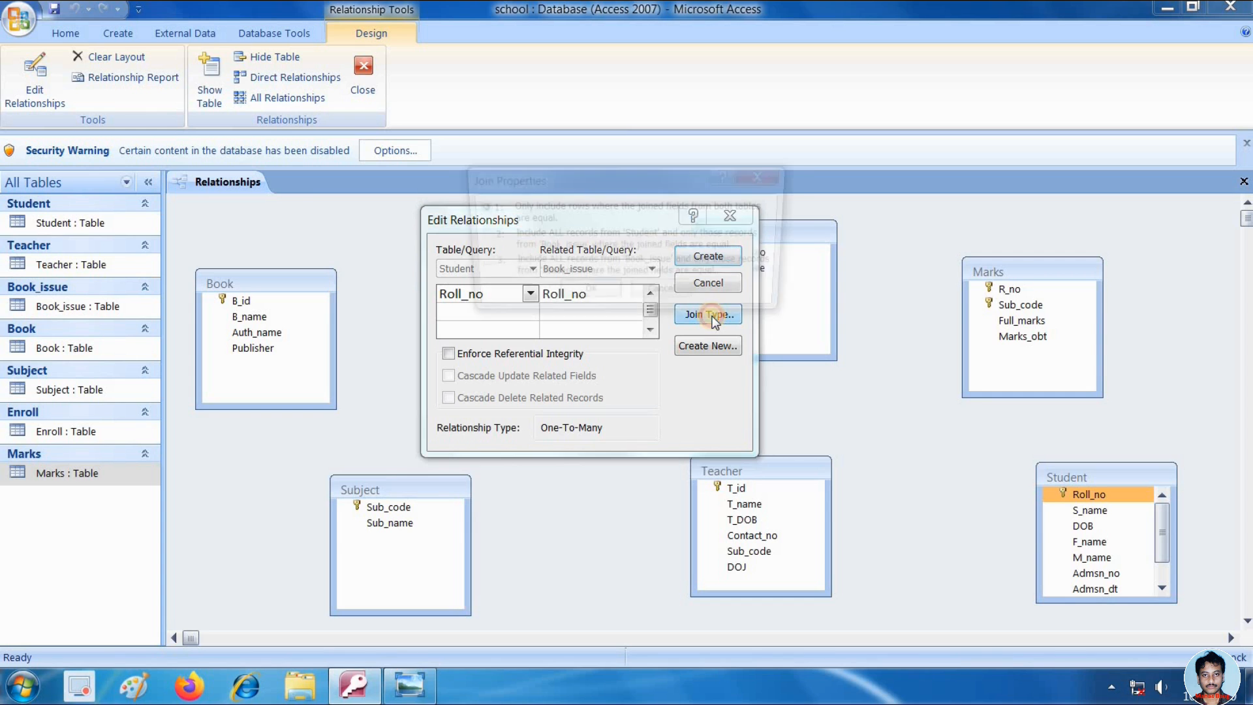
left_click_drag(630, 174, 610, 202)
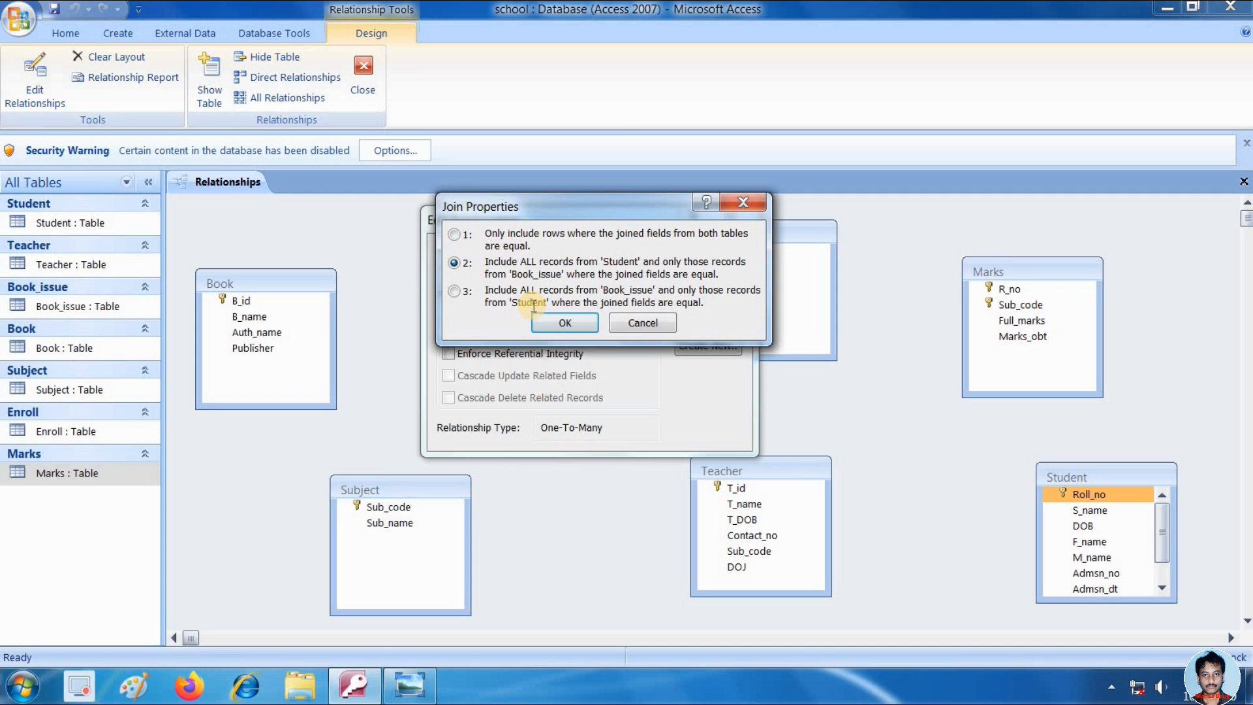
left_click(455, 291)
left_click_drag(580, 202, 915, 216)
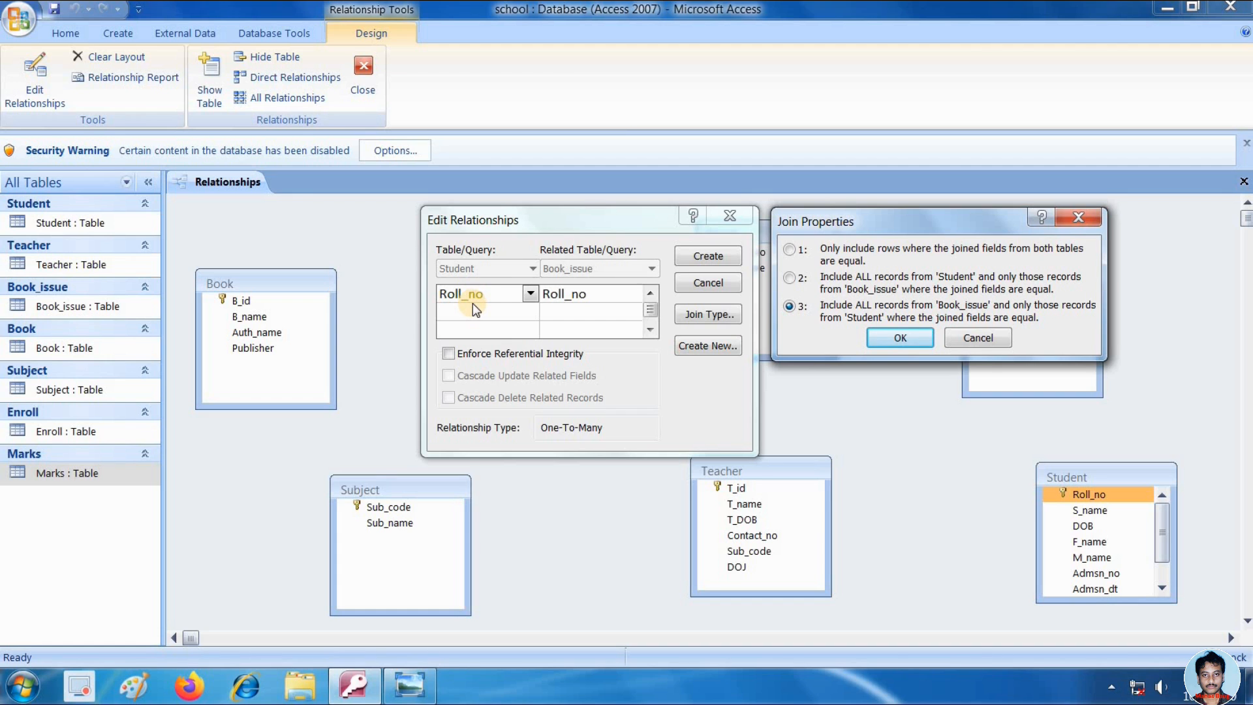
left_click_drag(868, 215, 604, 184)
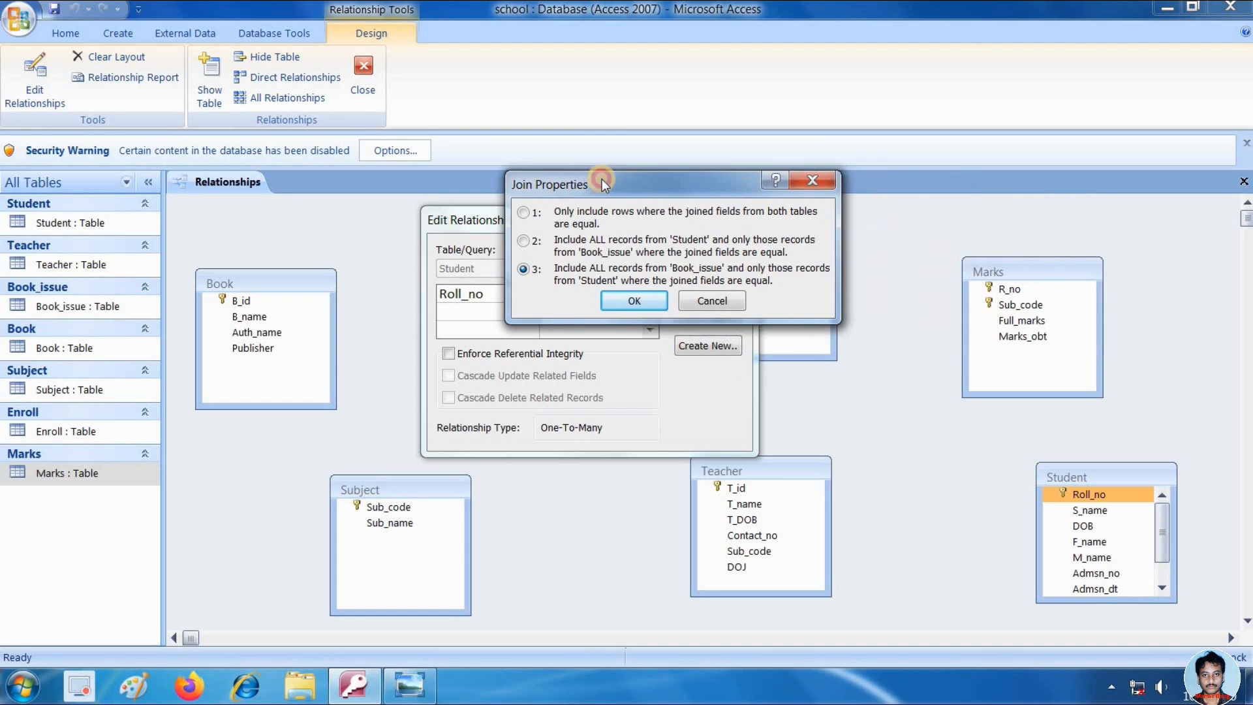
left_click(523, 213)
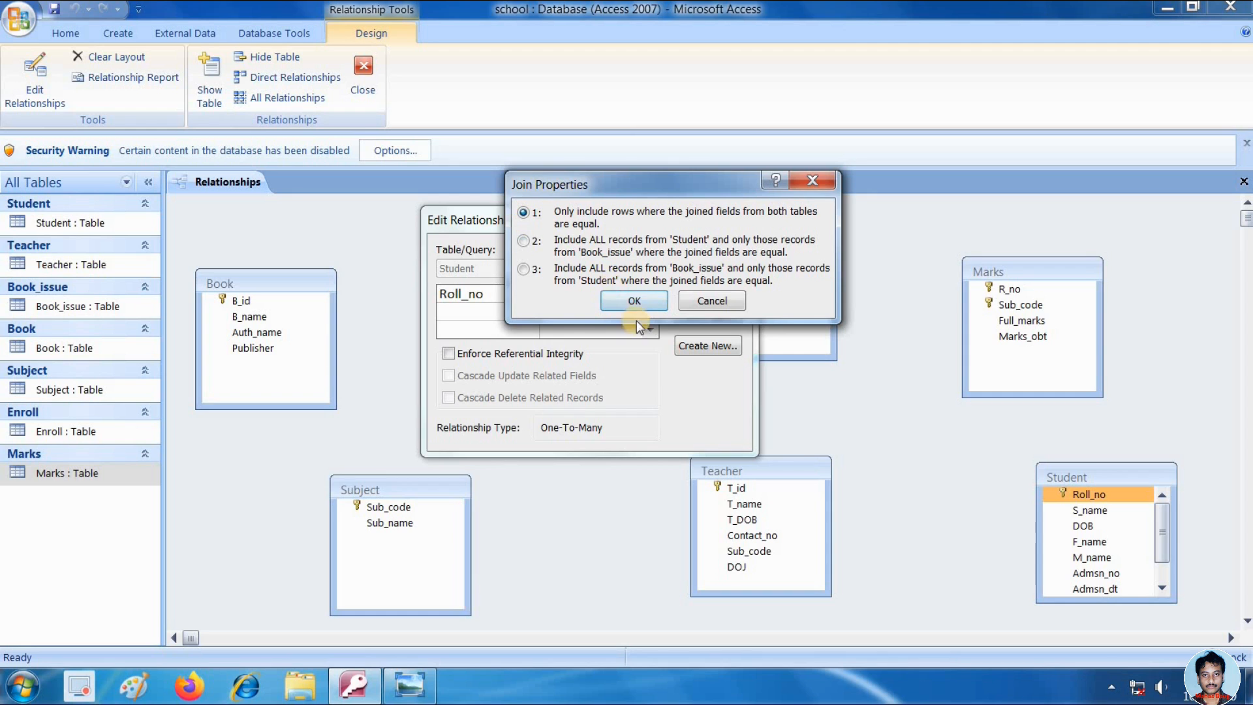
left_click(638, 302)
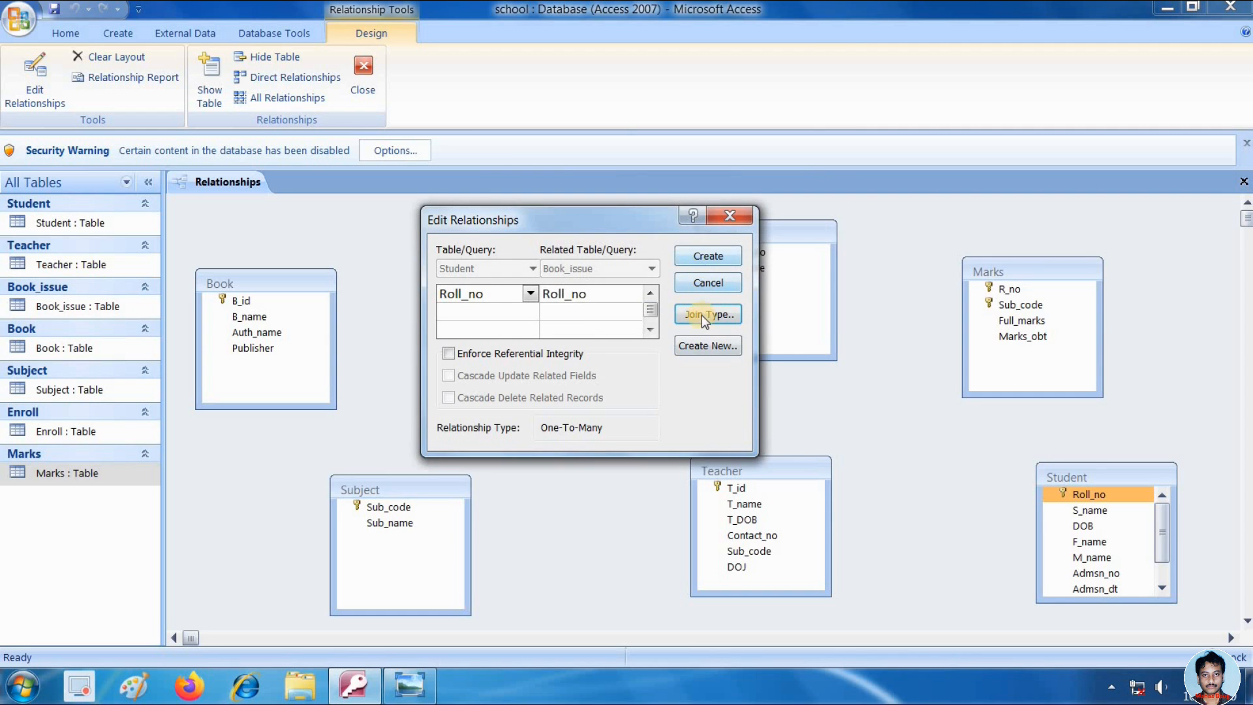
- Look at the table and column choices for creating a new relationship, and close the dialog without entering anything
left_click(682, 346)
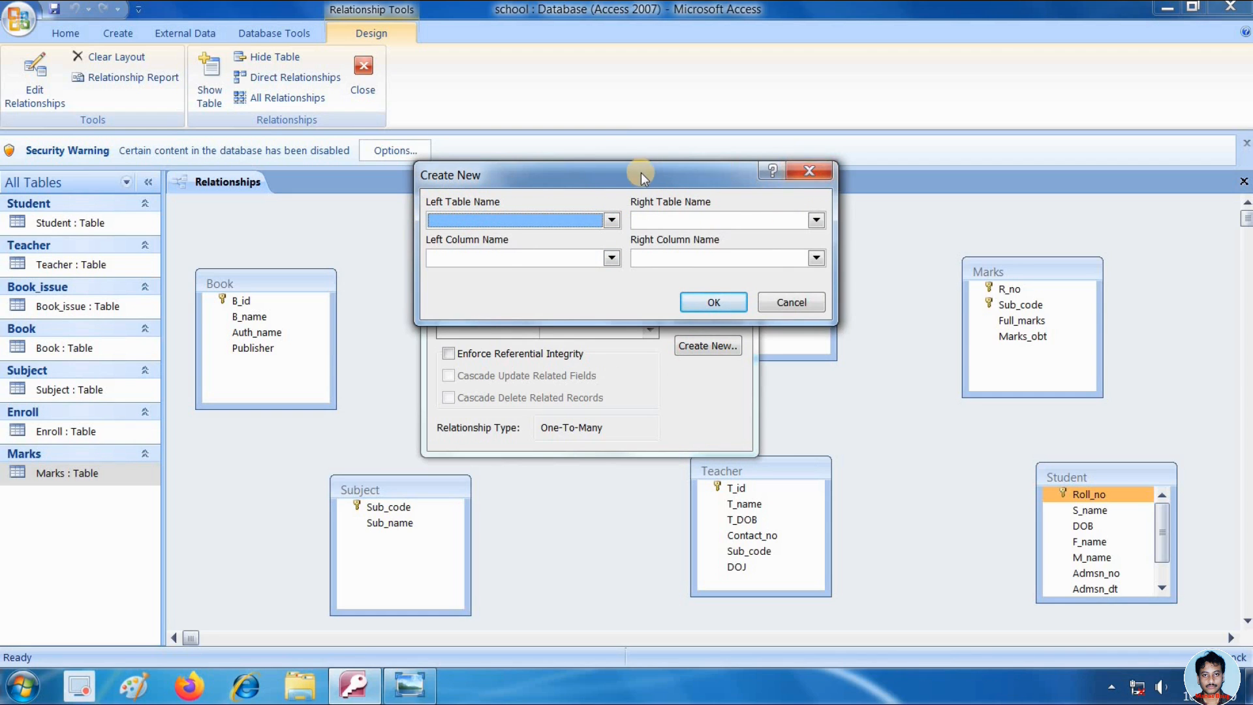
left_click_drag(641, 174, 875, 340)
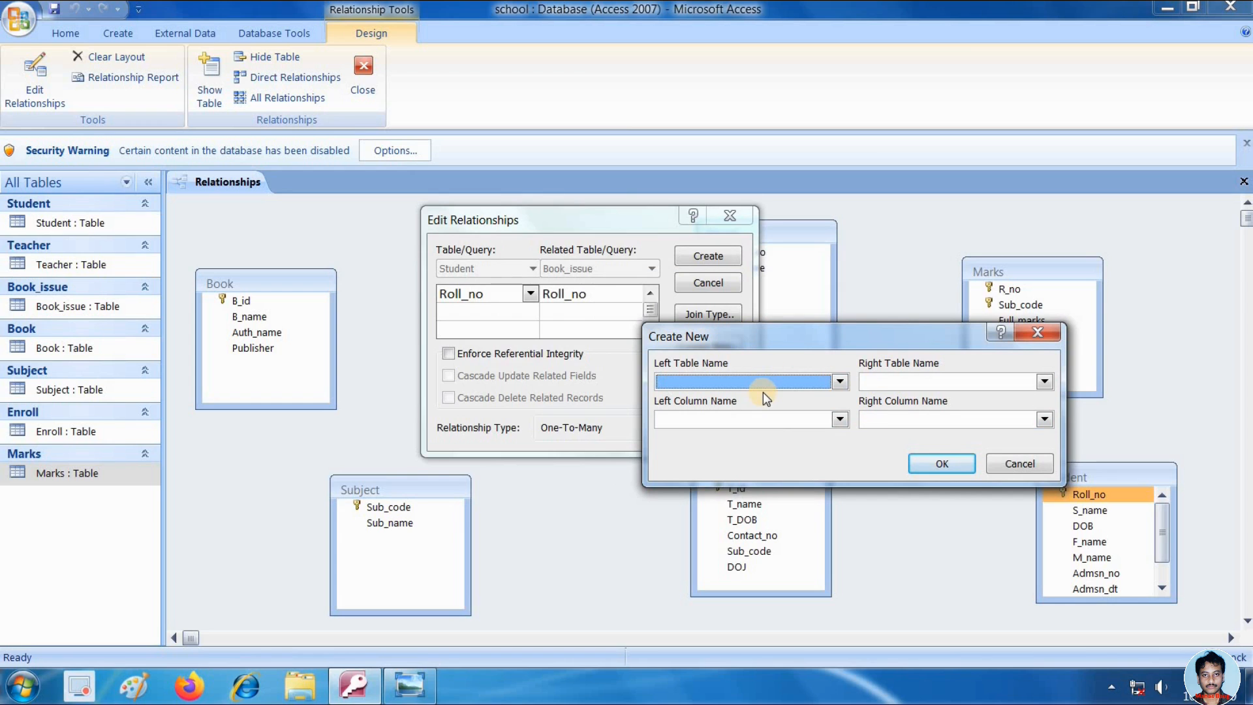
left_click(1039, 334)
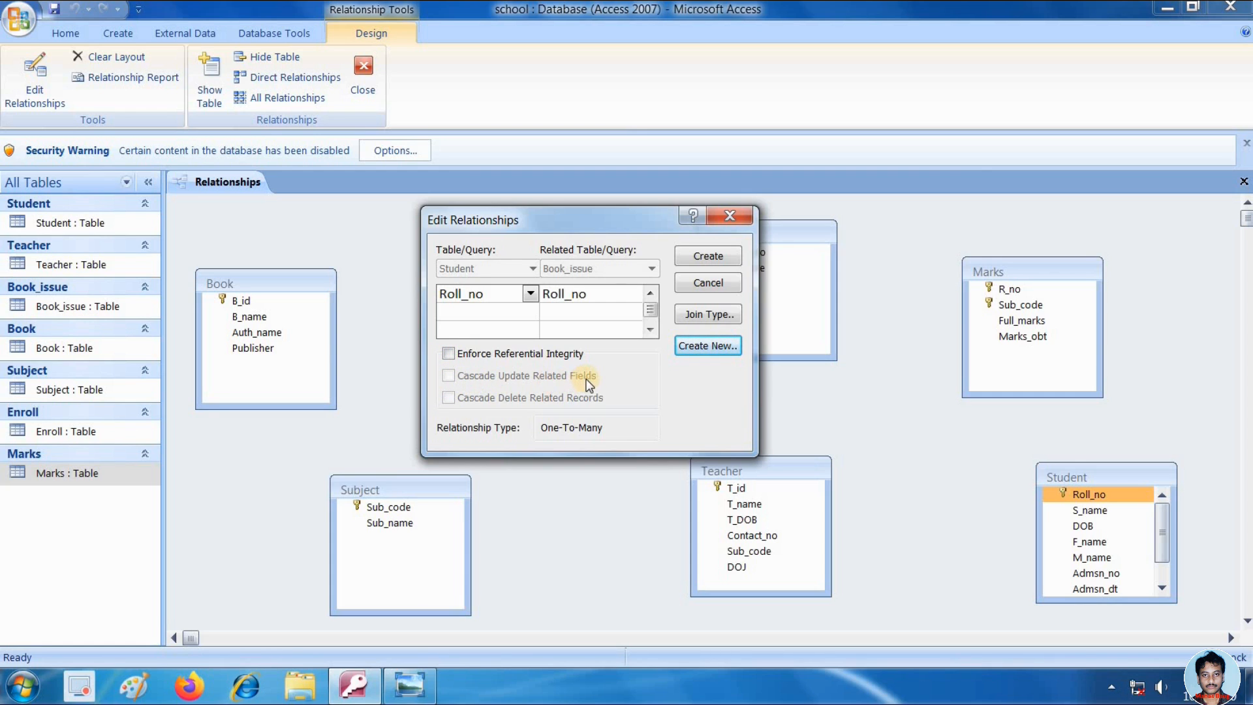
- Create the Student to Book_issue relationship with referential integrity enforced and cascade update and cascade delete enabled
left_click(446, 353)
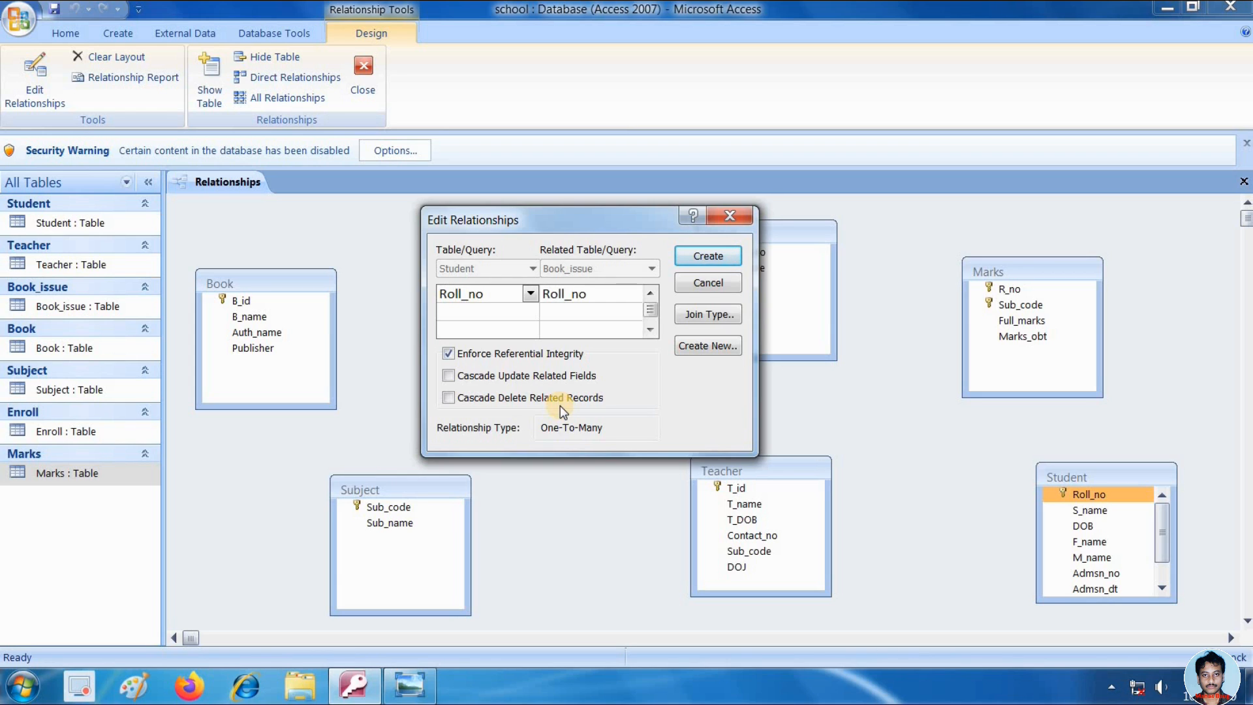
left_click(449, 377)
left_click(448, 398)
left_click(448, 398)
left_click(456, 405)
left_click_drag(585, 219, 530, 388)
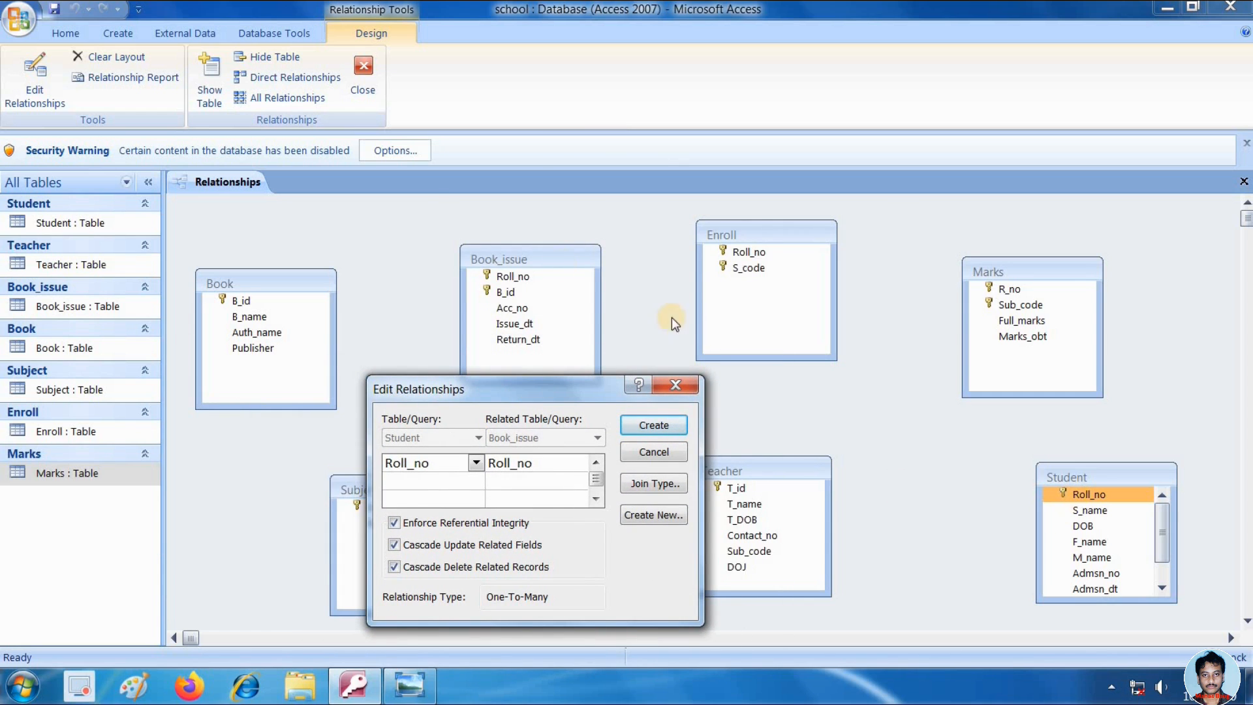
left_click(392, 460)
left_click(669, 429)
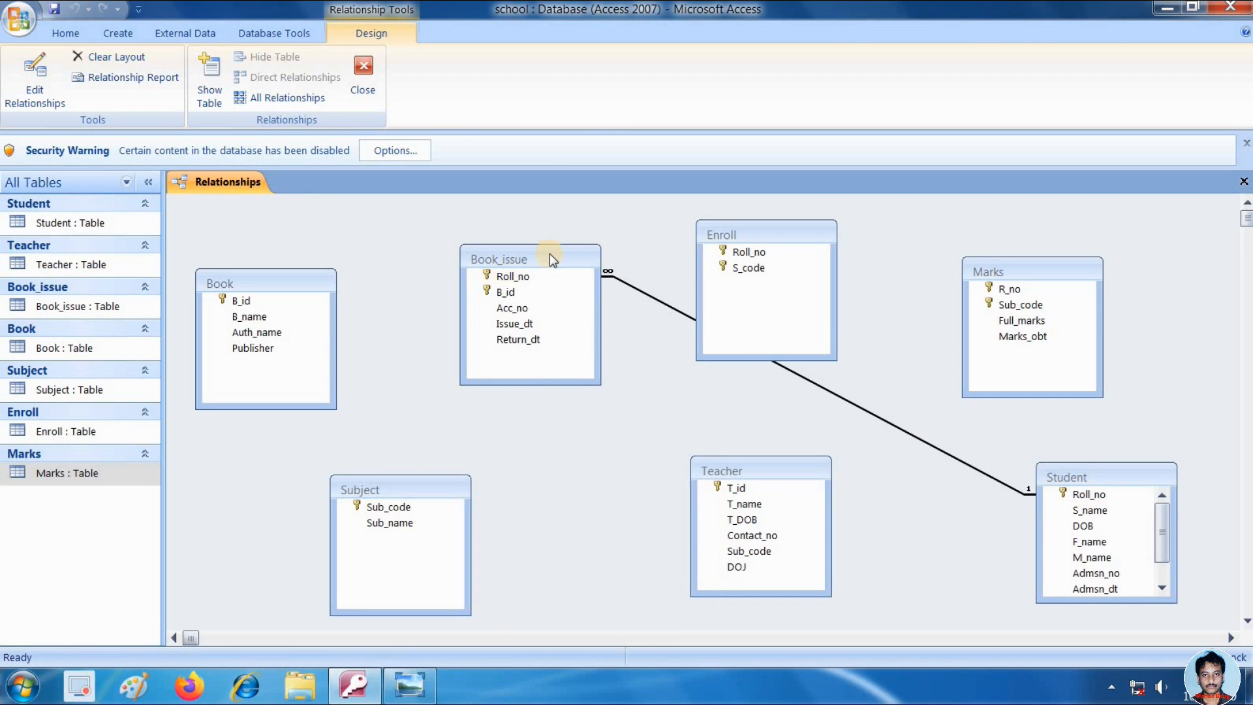
- Rearrange the layout so the Student and Book_issue tables sit side by side in the upper row, between Book and Enroll
left_click_drag(550, 255, 526, 342)
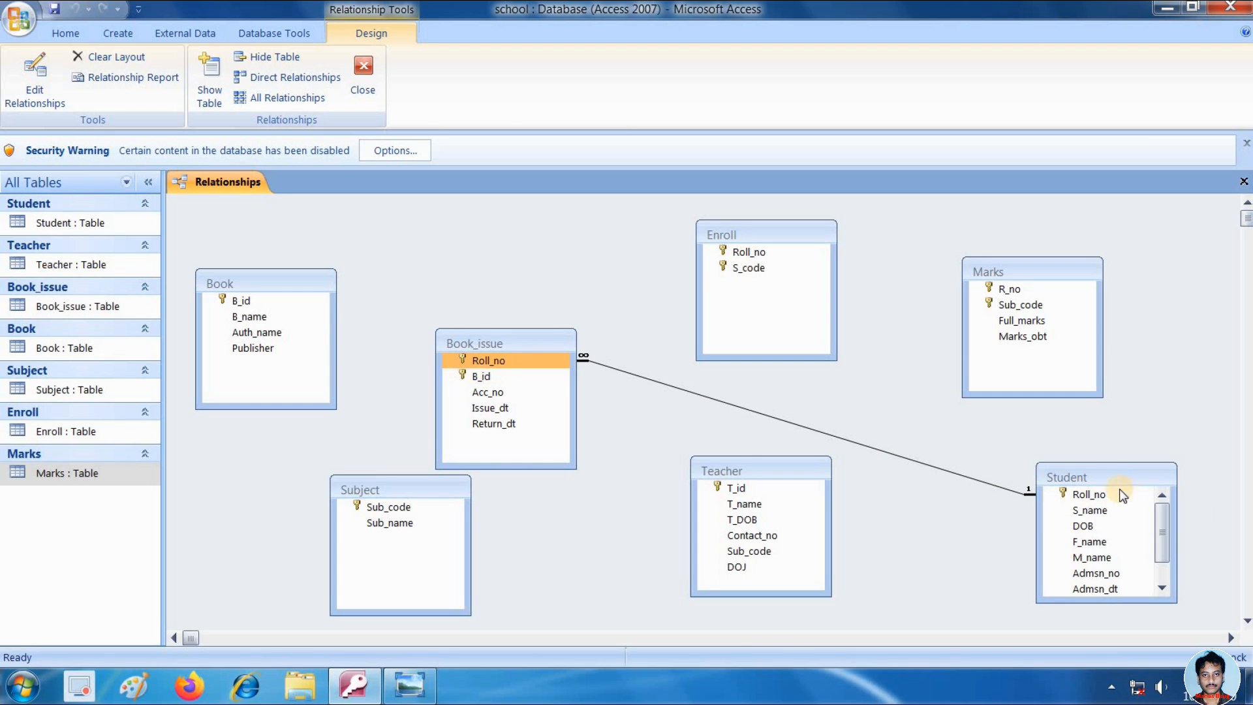
left_click_drag(1103, 476, 361, 210)
left_click(548, 329)
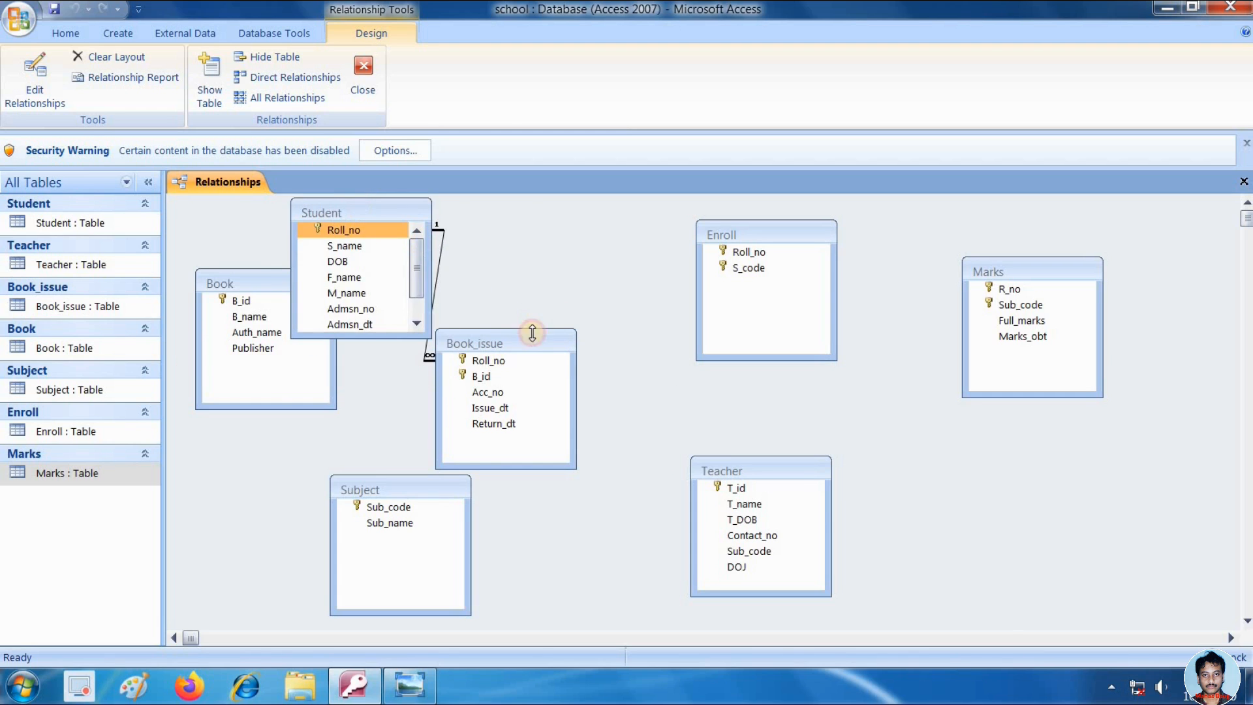
left_click_drag(548, 329, 638, 210)
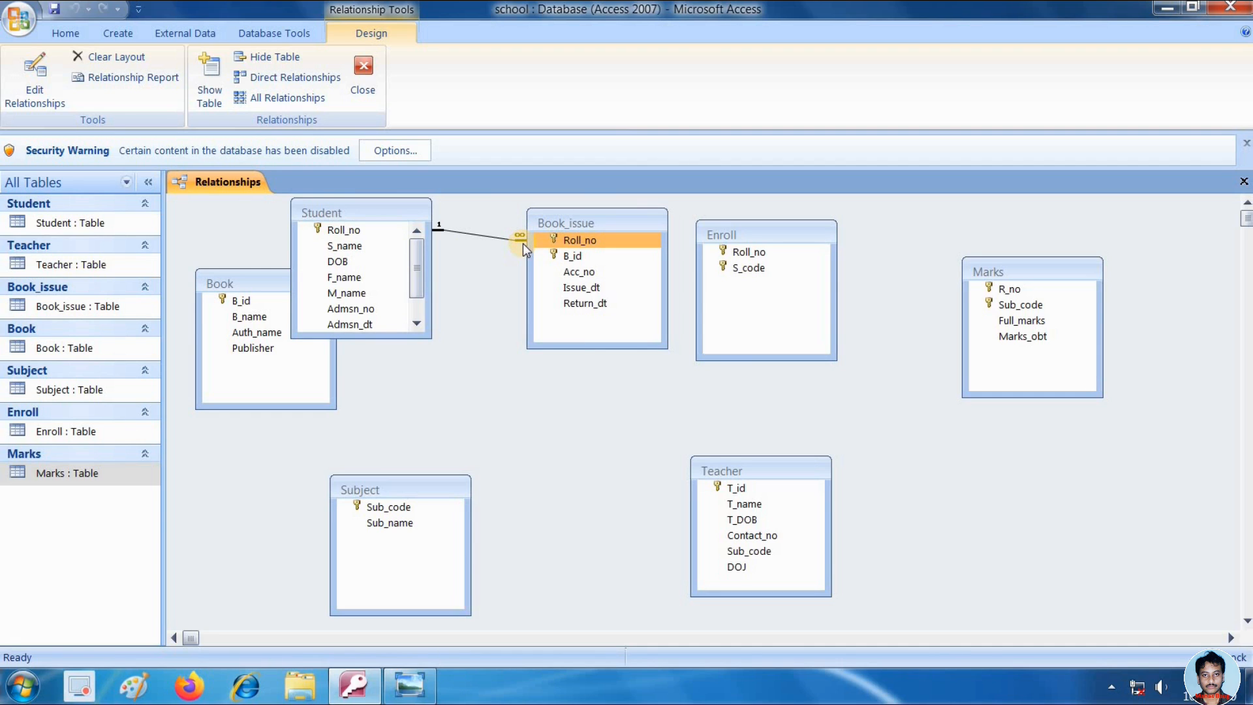
- Examine the Roll_no fields that join the Student and Book_issue tables
left_click(573, 255)
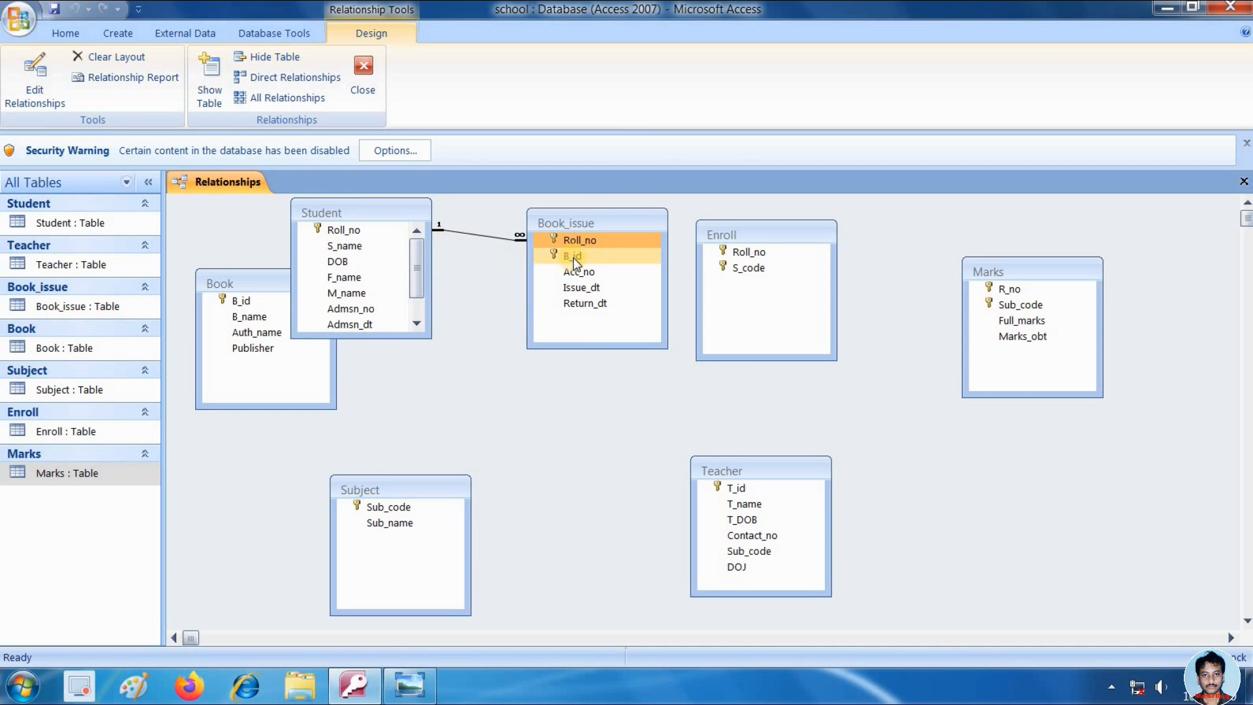
left_click(575, 240)
left_click(381, 228)
left_click(596, 240)
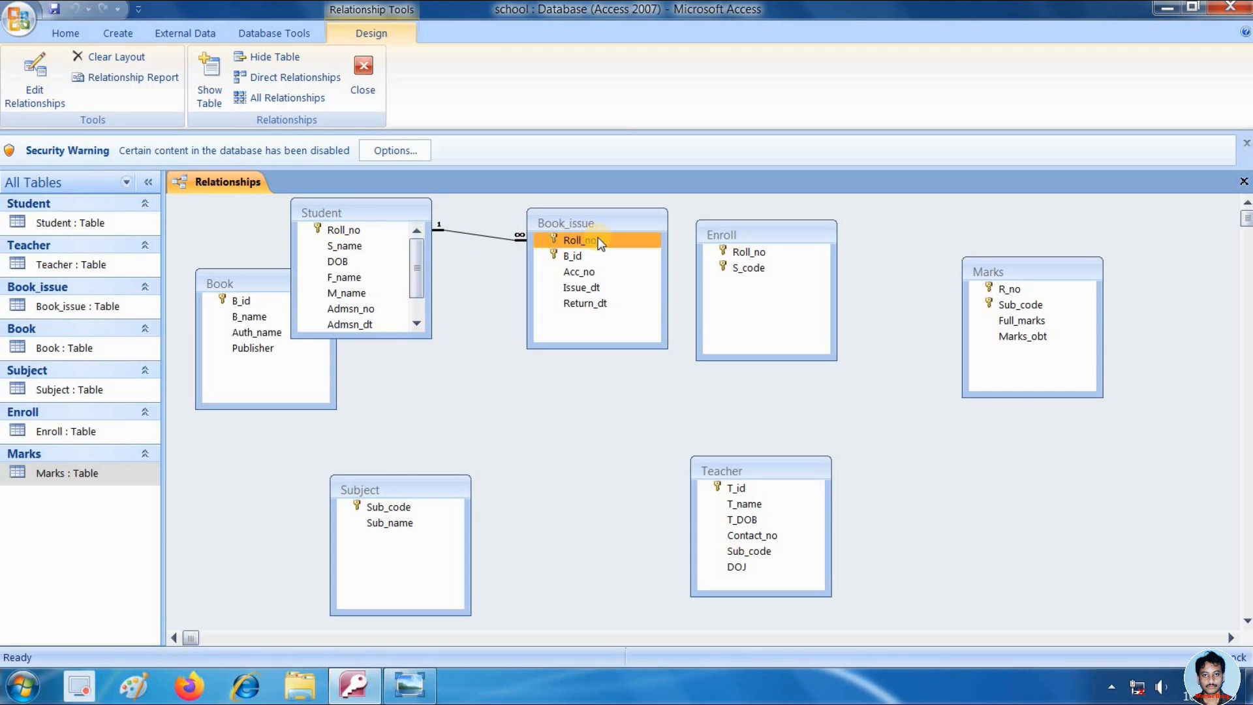
- Separate the overlapping Student and Book tables in the layout, and check the Book to Book_issue link in the relational model picture
left_click_drag(409, 208, 443, 218)
left_click_drag(277, 284, 259, 344)
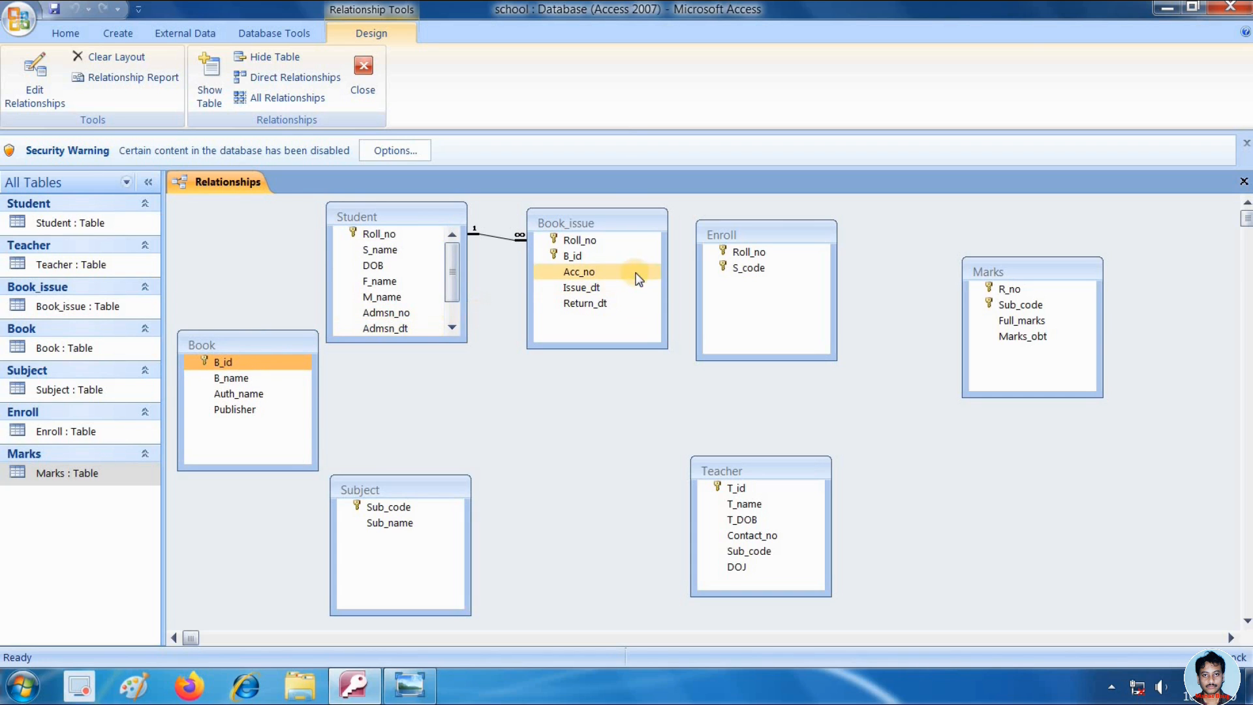
left_click(413, 690)
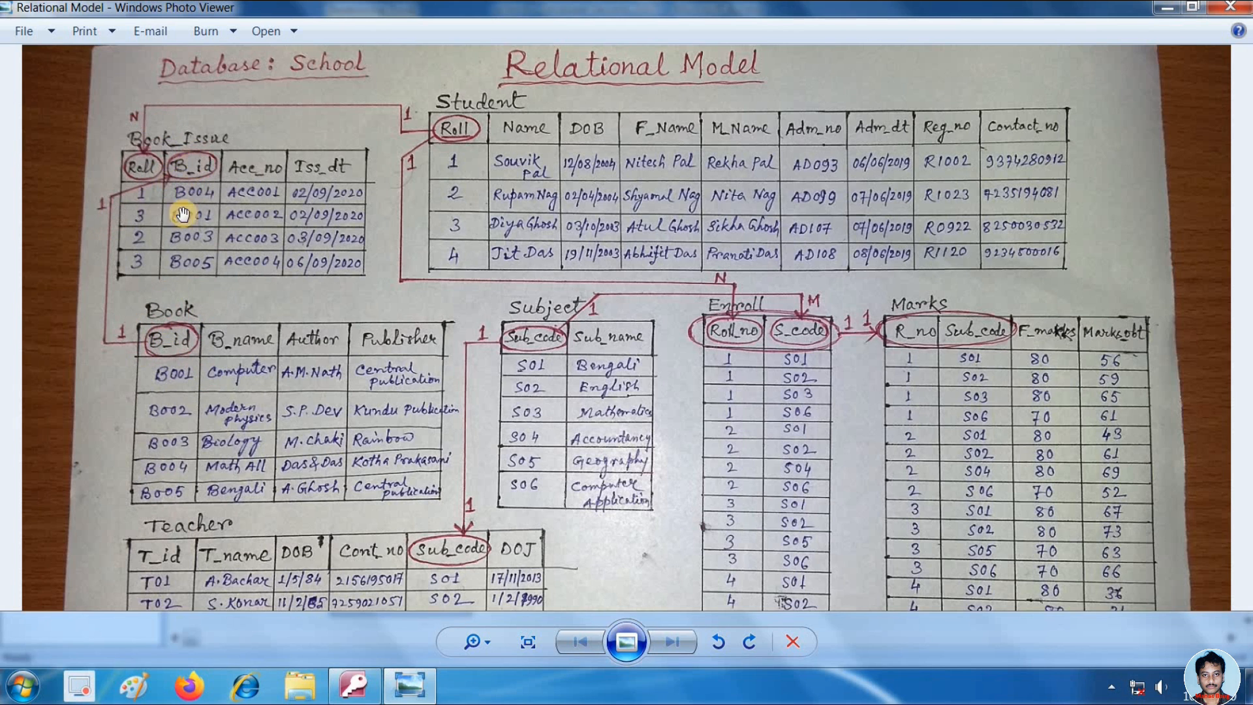
left_click(353, 685)
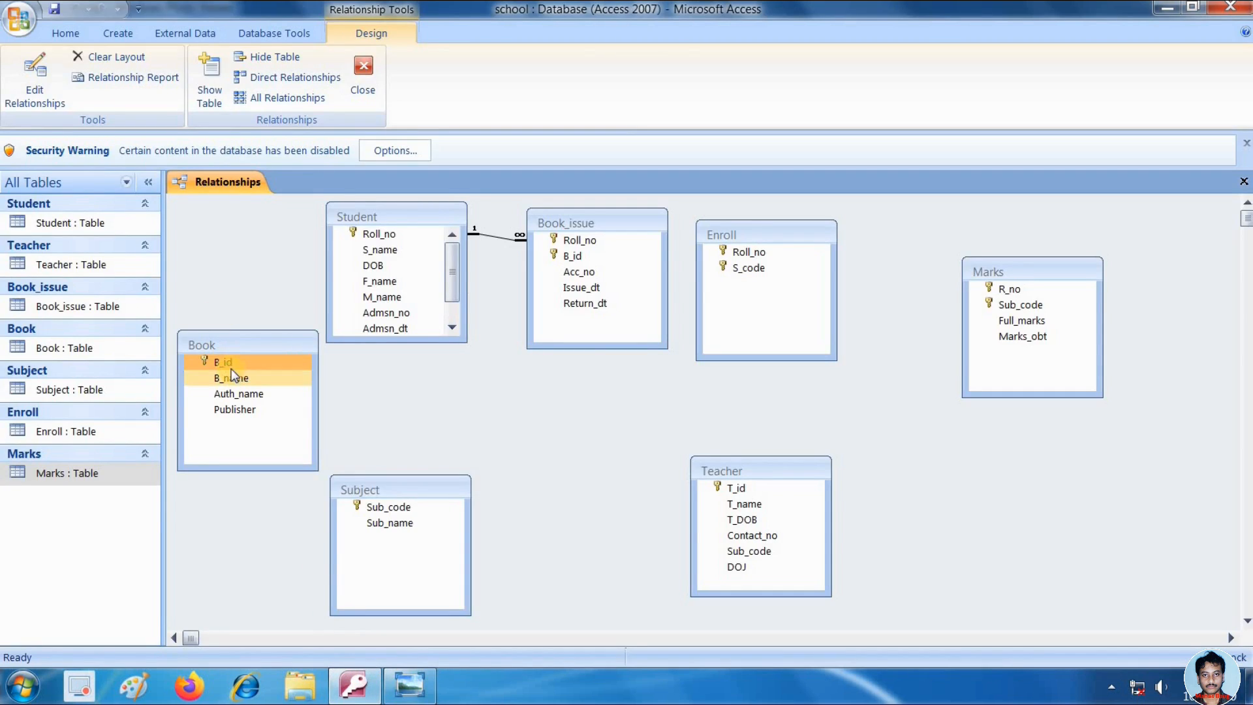
left_click_drag(363, 243, 573, 240)
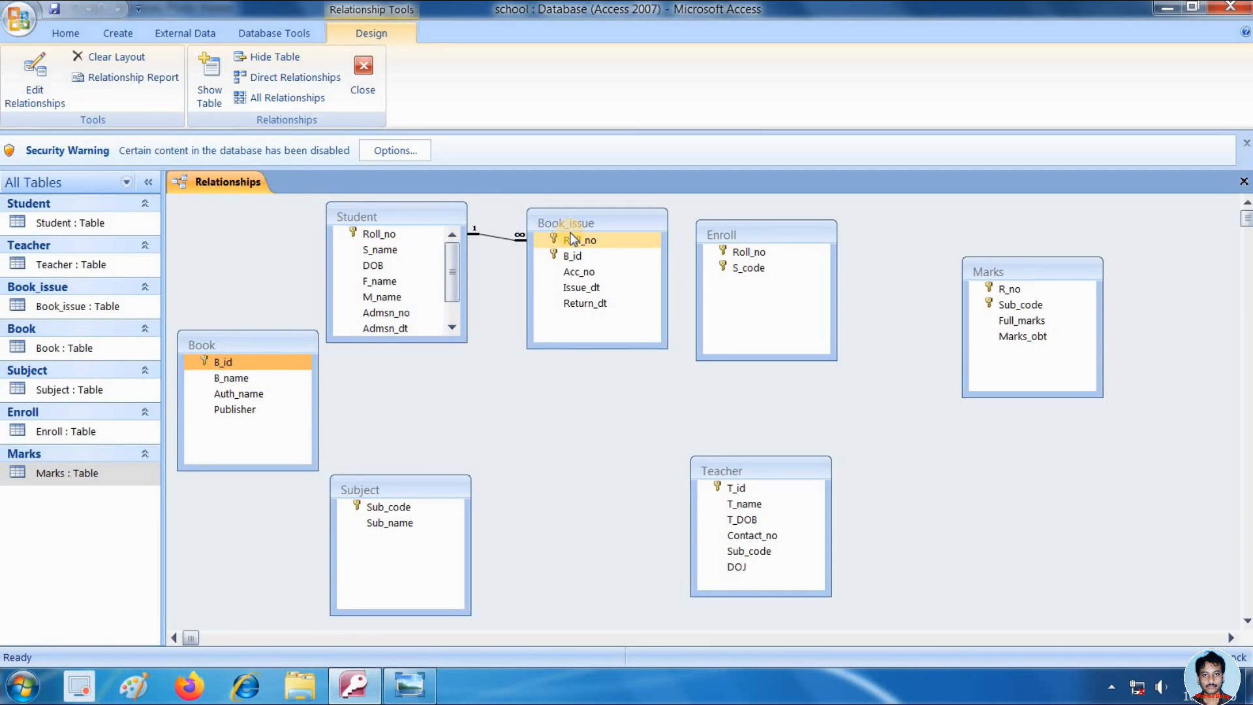
- Start a relationship from Book's B_id to Book_issue's B_id, with the join including only rows where the joined fields from both tables are equal
left_click_drag(232, 364, 577, 257)
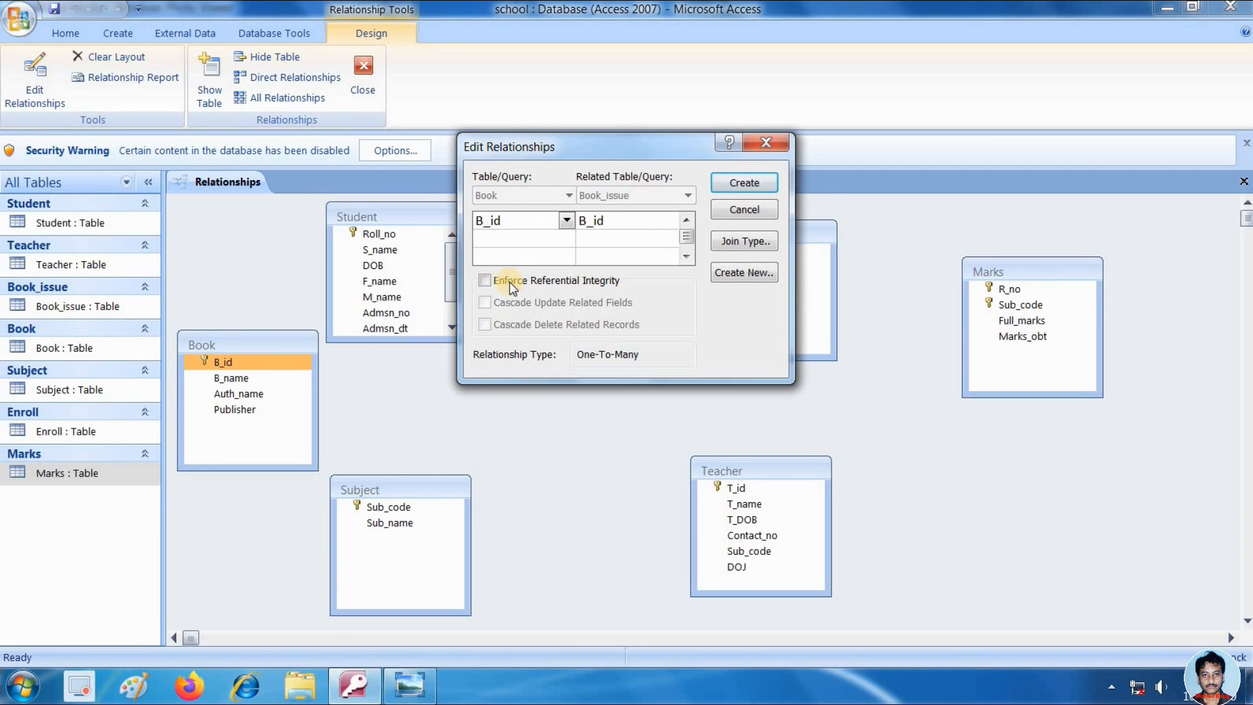
left_click(753, 241)
left_click(753, 243)
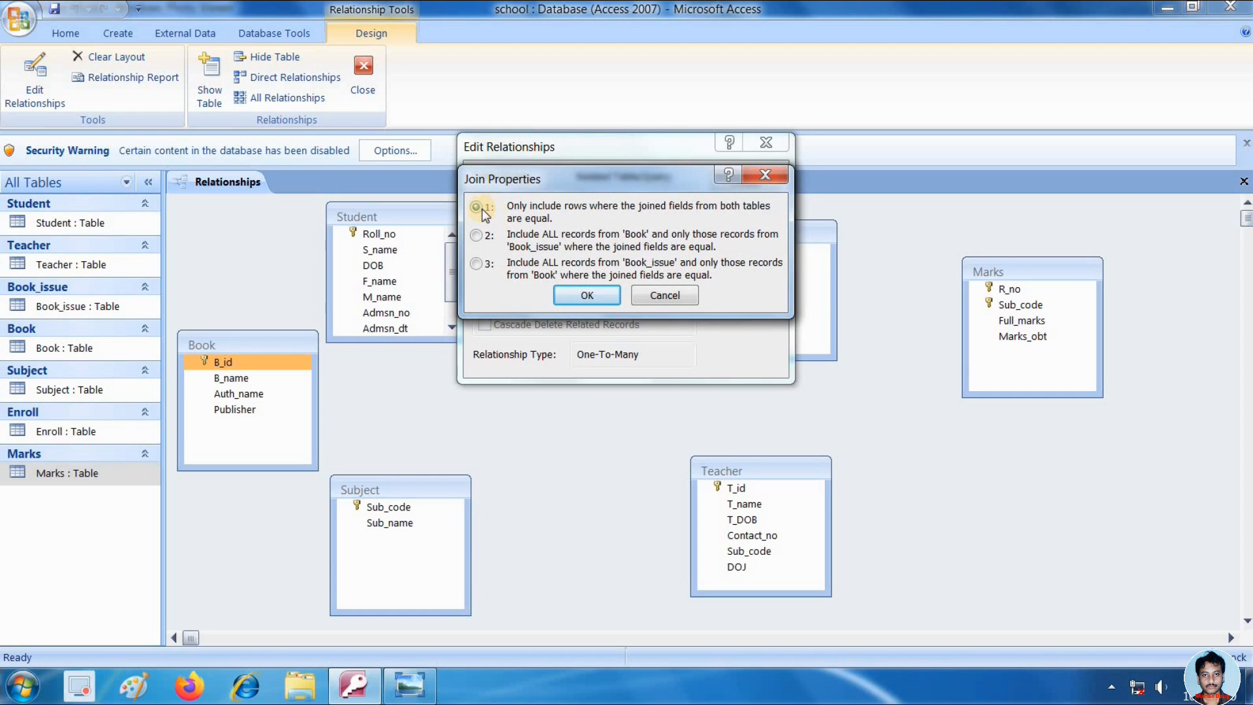
left_click(538, 209)
left_click(587, 294)
- Enforce referential integrity with cascade update and cascade delete on the Book to Book_issue link, and create the relationship
left_click(483, 280)
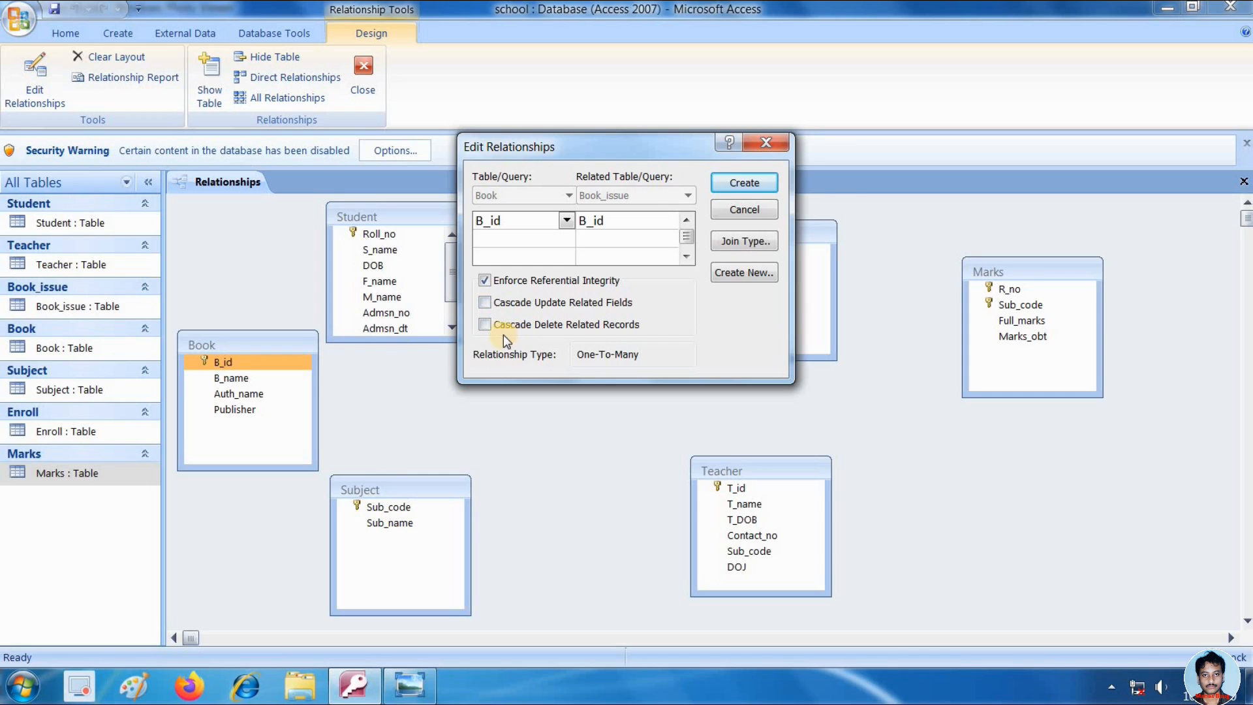
left_click(488, 302)
left_click(486, 325)
left_click_drag(648, 138, 651, 212)
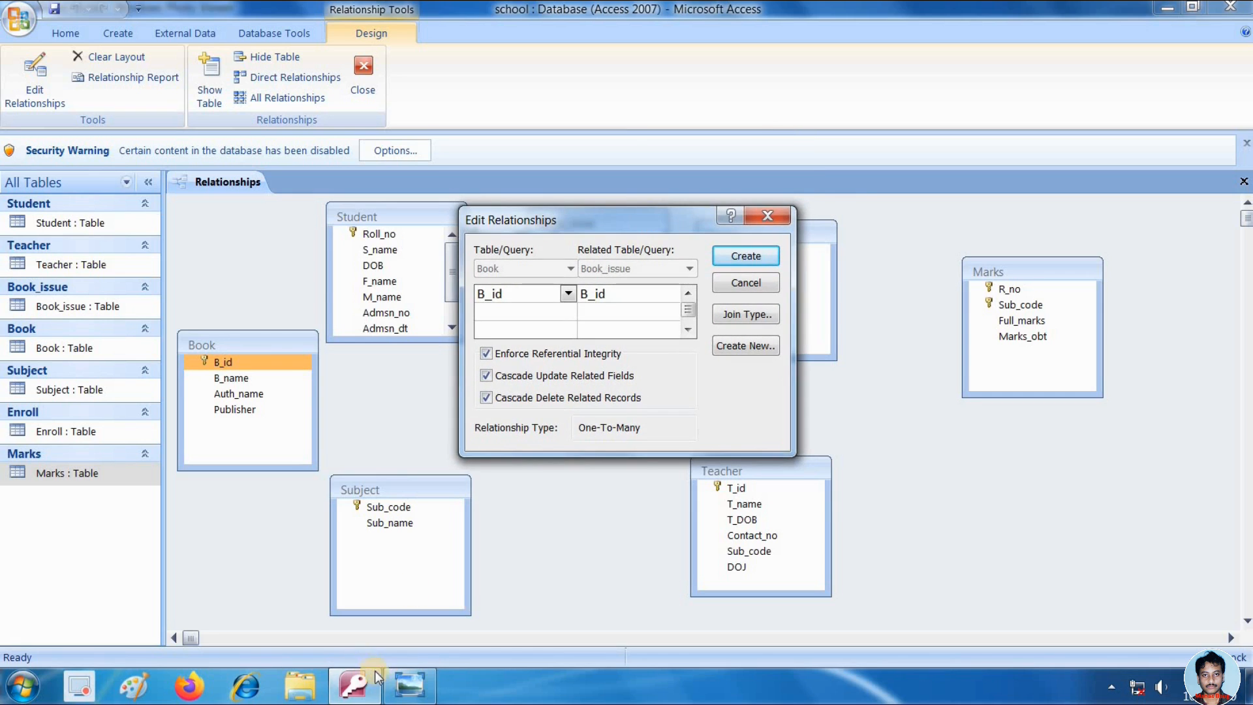
left_click(427, 691)
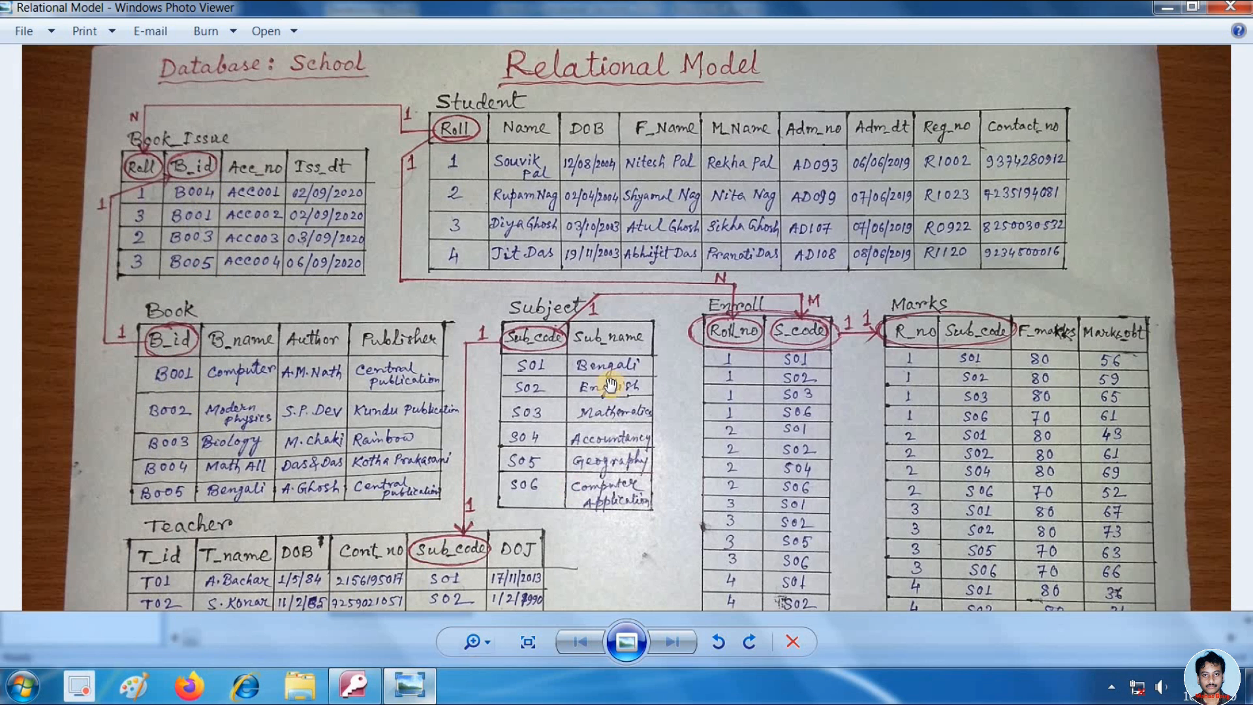
left_click(356, 686)
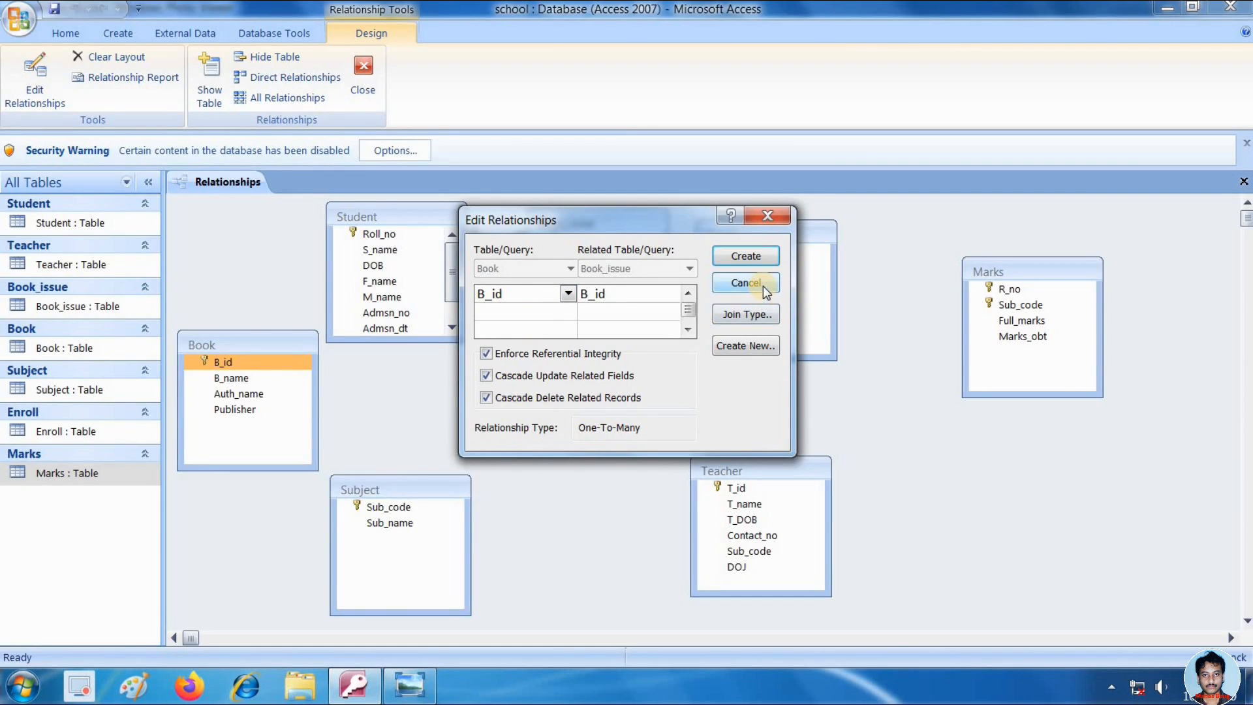
left_click(762, 256)
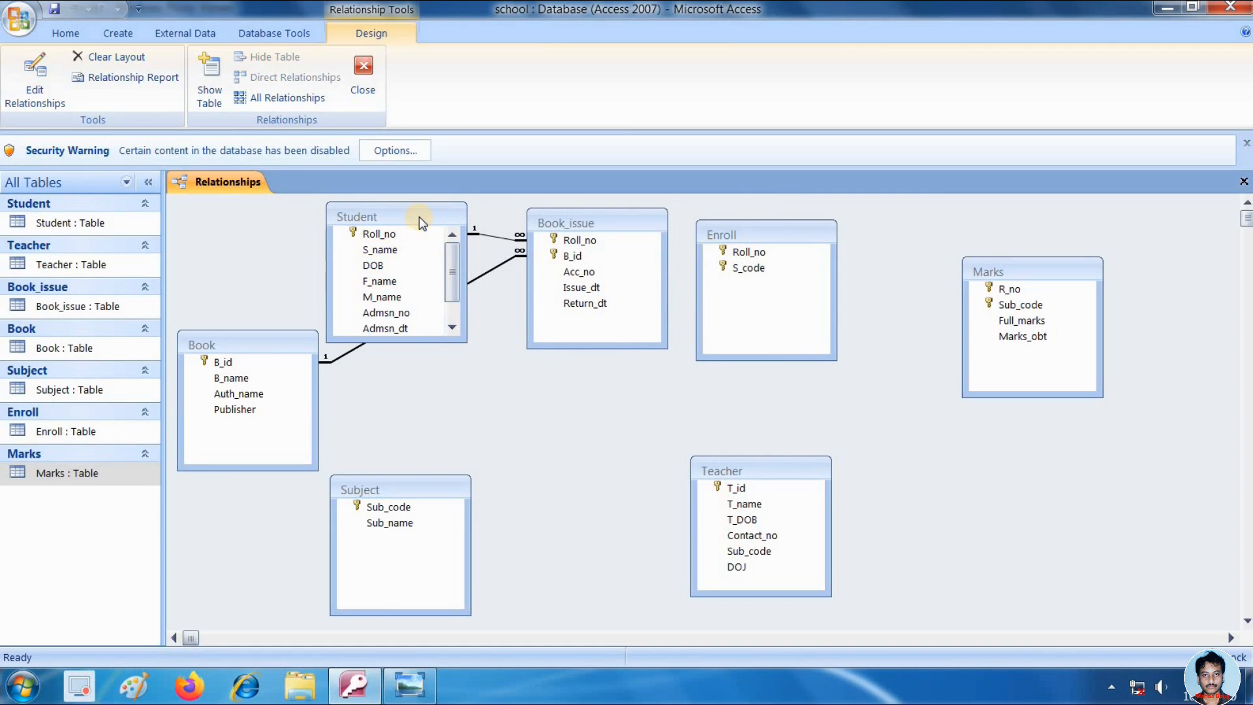
- Rearrange the layout so Book sits below Student, left of Book_issue, and Subject sits directly beside Teacher
left_click_drag(419, 217, 375, 202)
left_click_drag(275, 346, 417, 346)
left_click(574, 241)
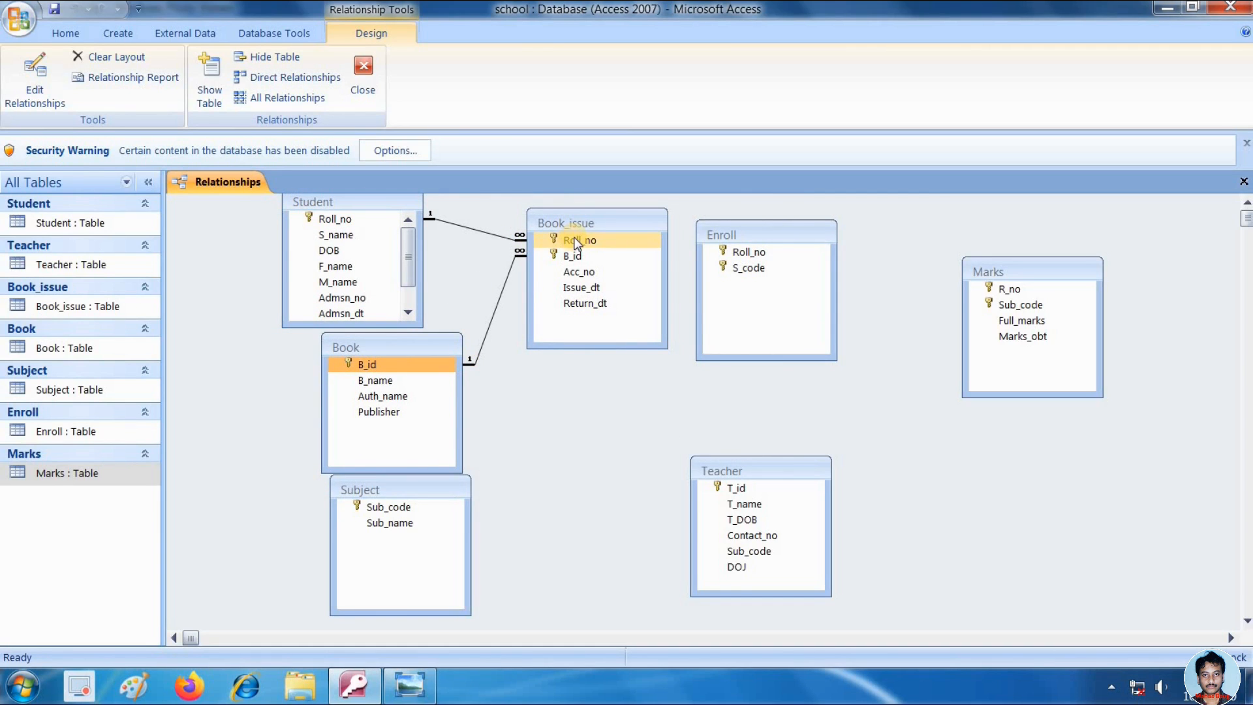
left_click_drag(433, 489, 590, 465)
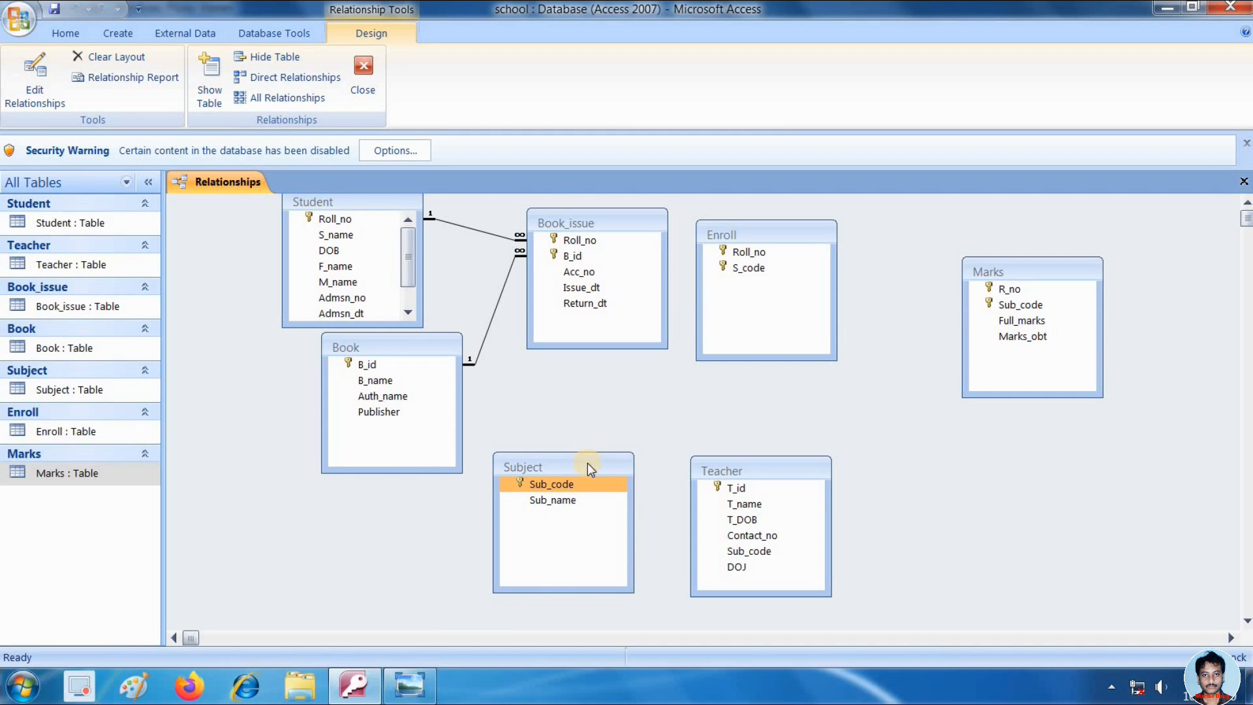
- Examine the links from Subject to Teacher and Enroll, and from Enroll to Marks, in the relational model picture
left_click(410, 686)
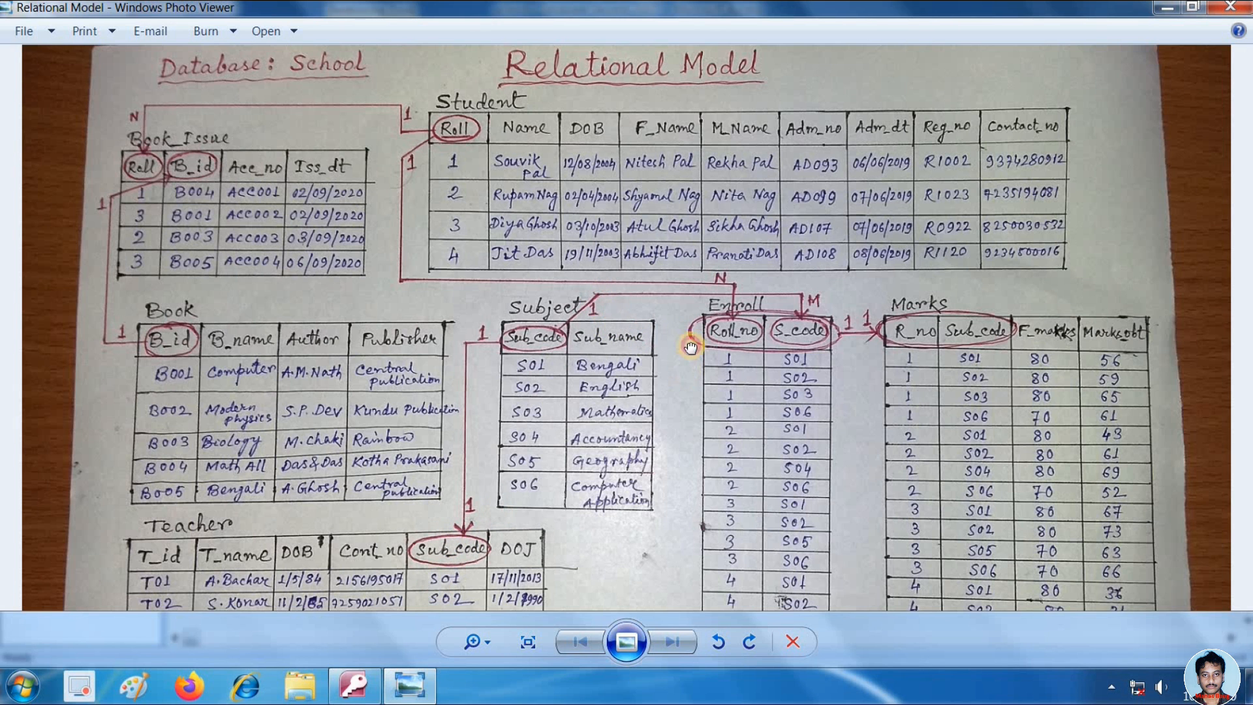
left_click_drag(694, 338, 701, 160)
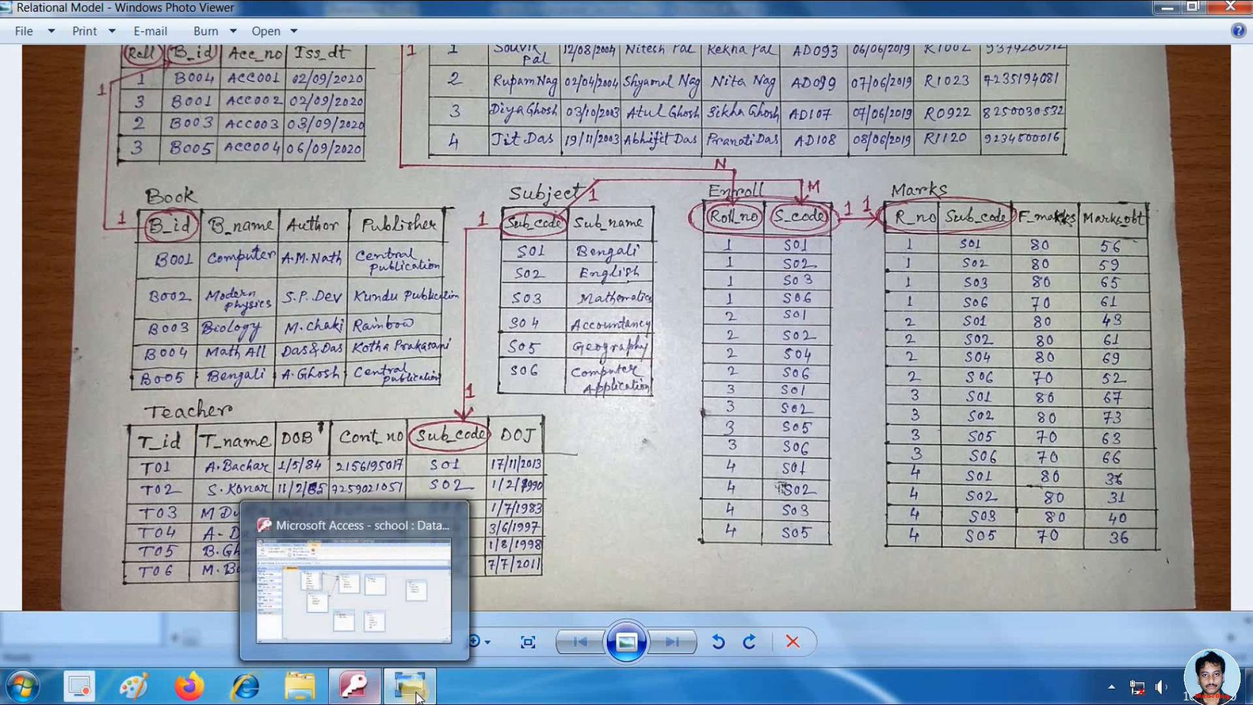
mouse_move(402, 697)
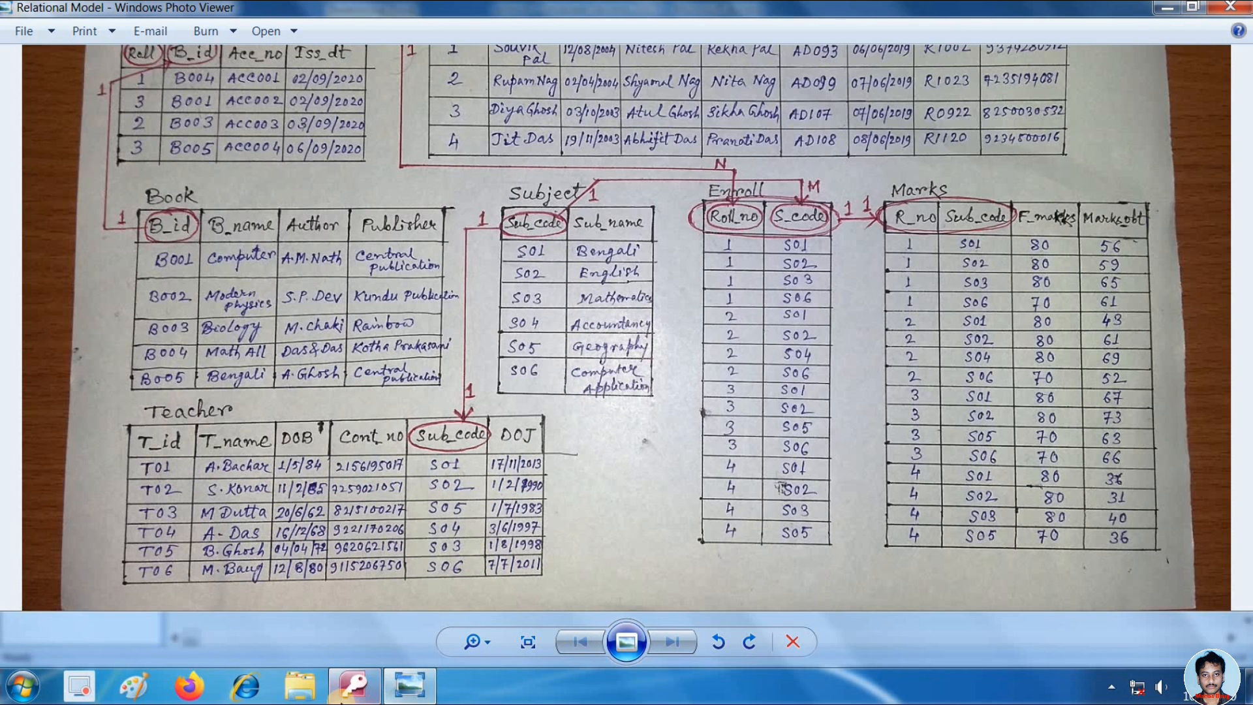
left_click(353, 686)
left_click(519, 484)
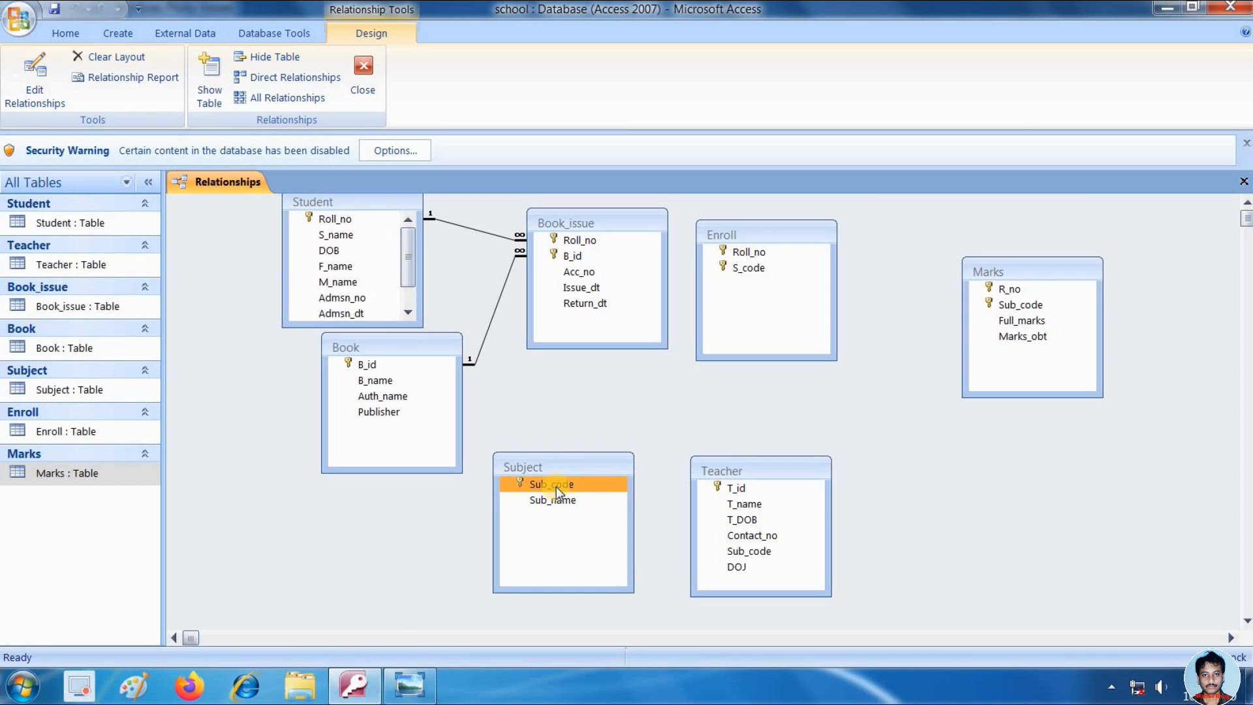
left_click_drag(556, 487, 761, 515)
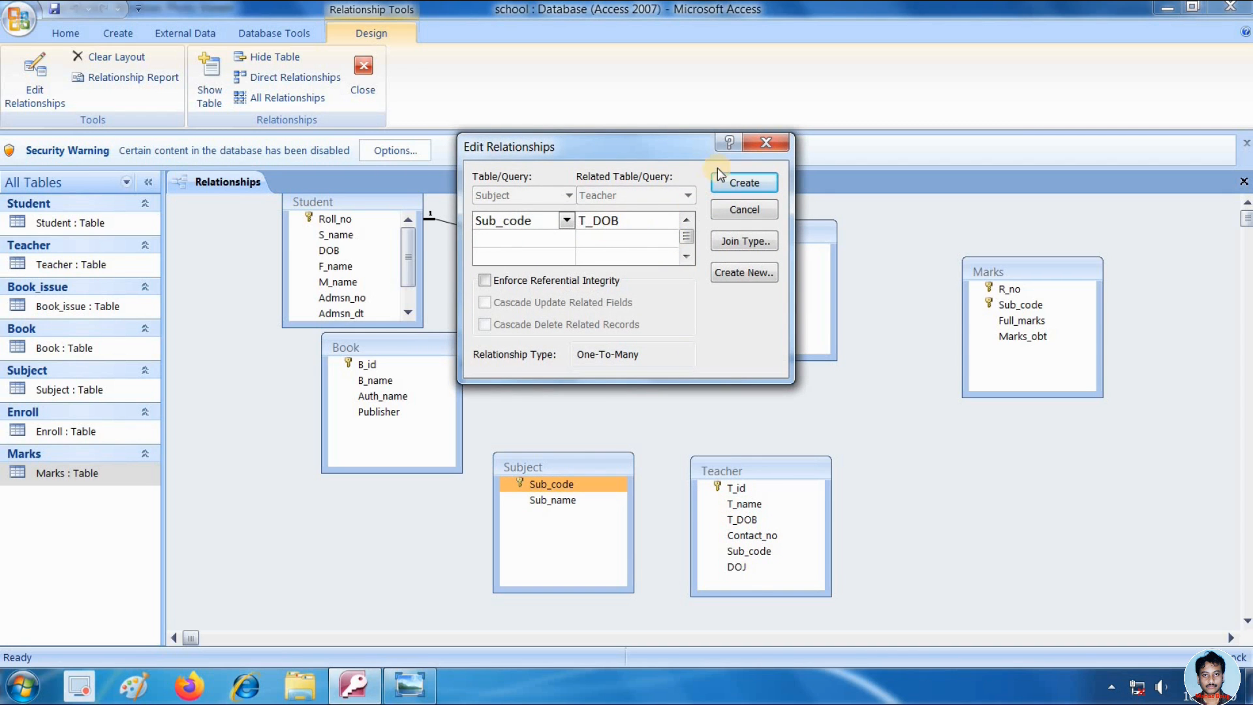
left_click(766, 143)
left_click_drag(552, 484, 735, 555)
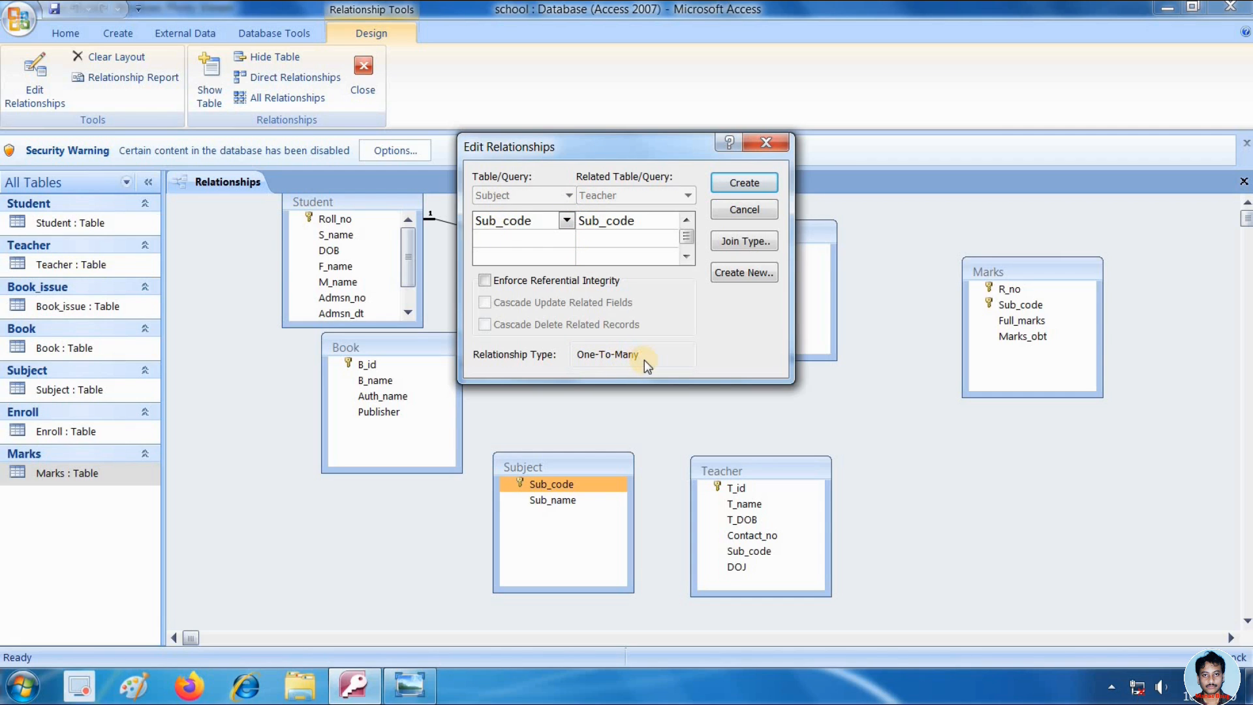
left_click(743, 241)
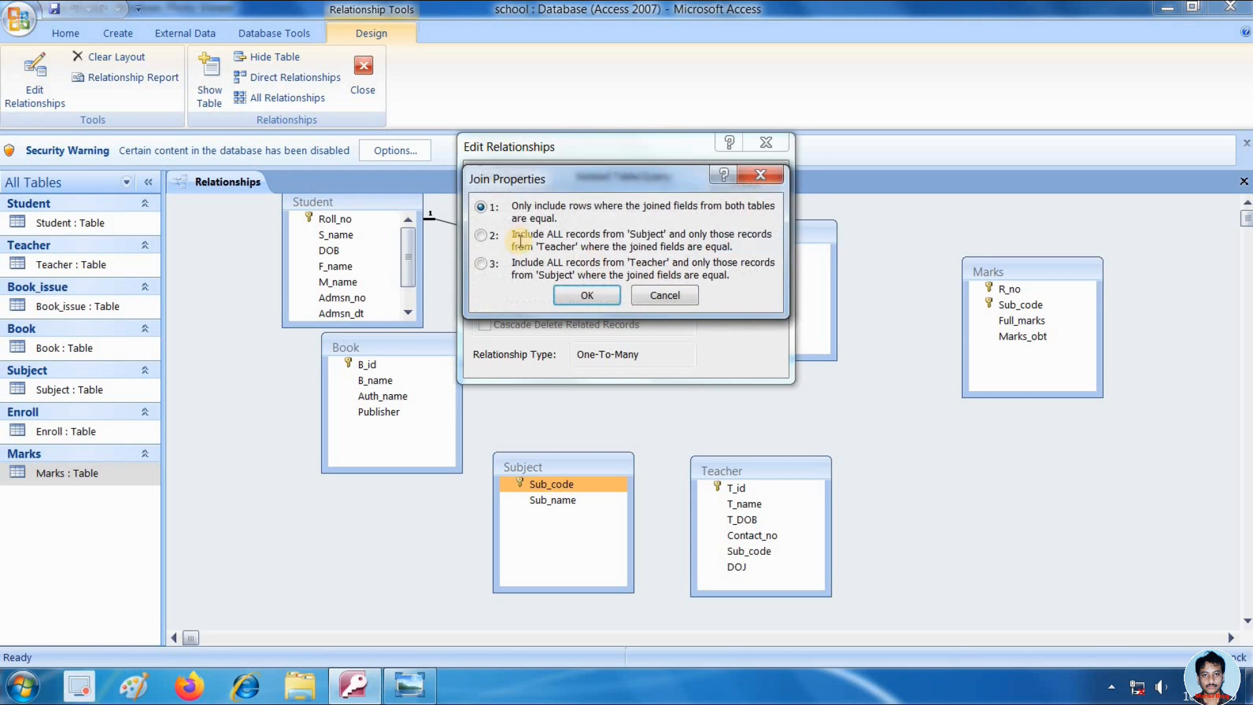
left_click(603, 295)
left_click(484, 280)
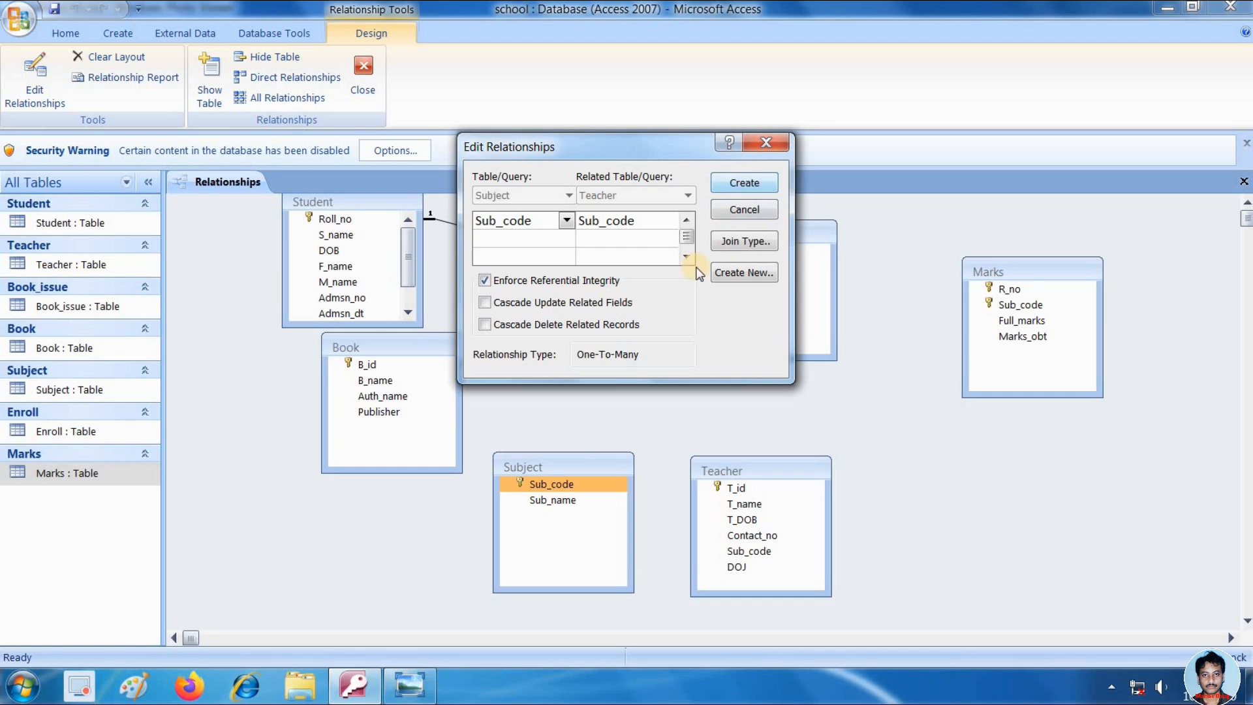
left_click(730, 215)
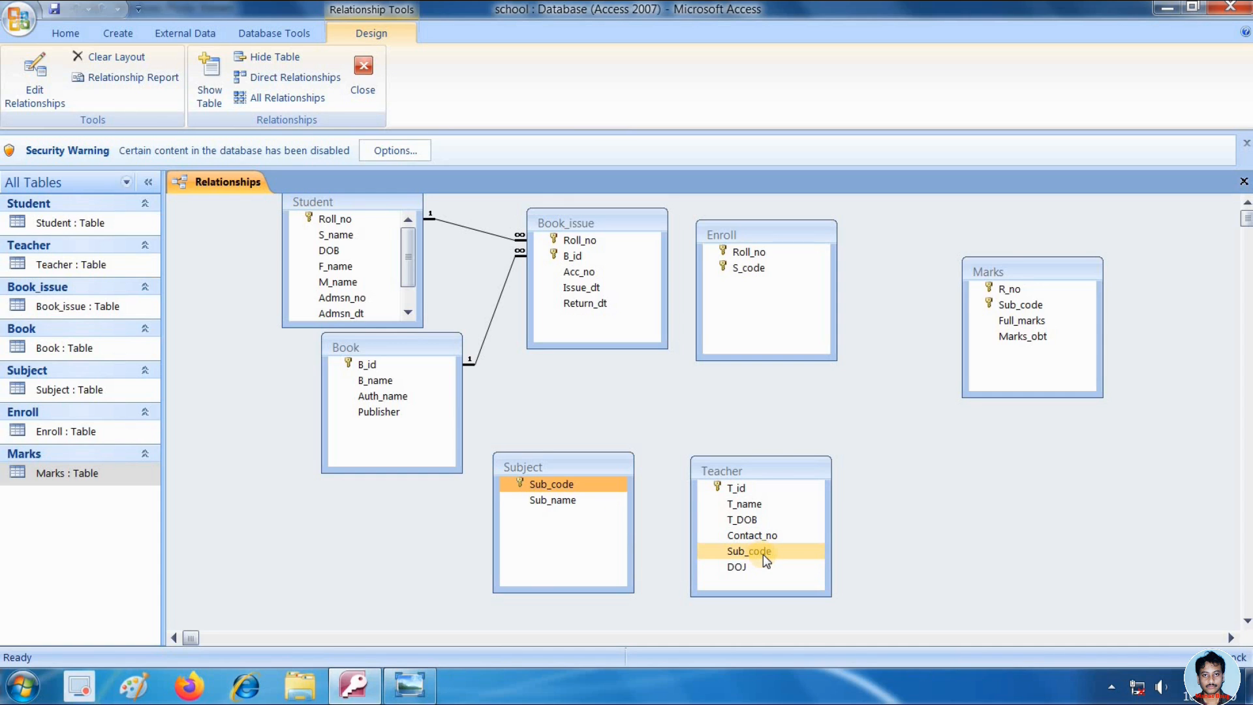
- Set the Indexed property of the Teacher table's Sub_code field to Yes (No Duplicates), and close the security warning and the table design
left_click(409, 685)
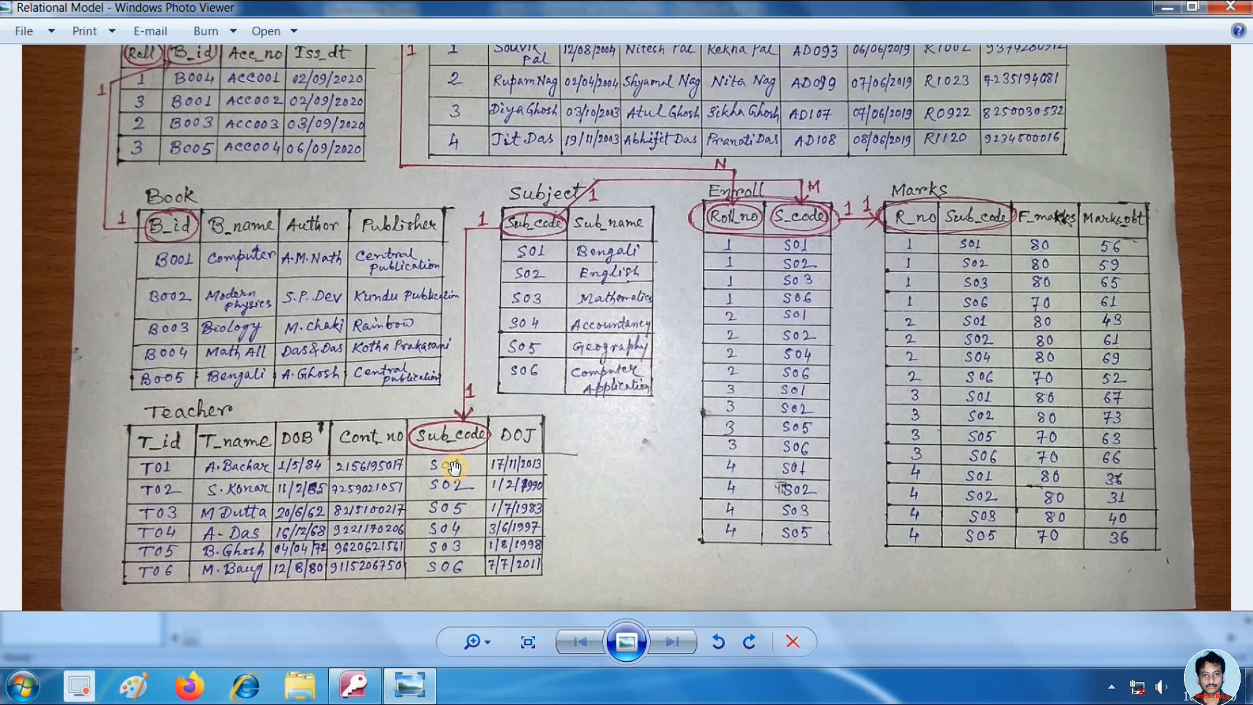
left_click(353, 686)
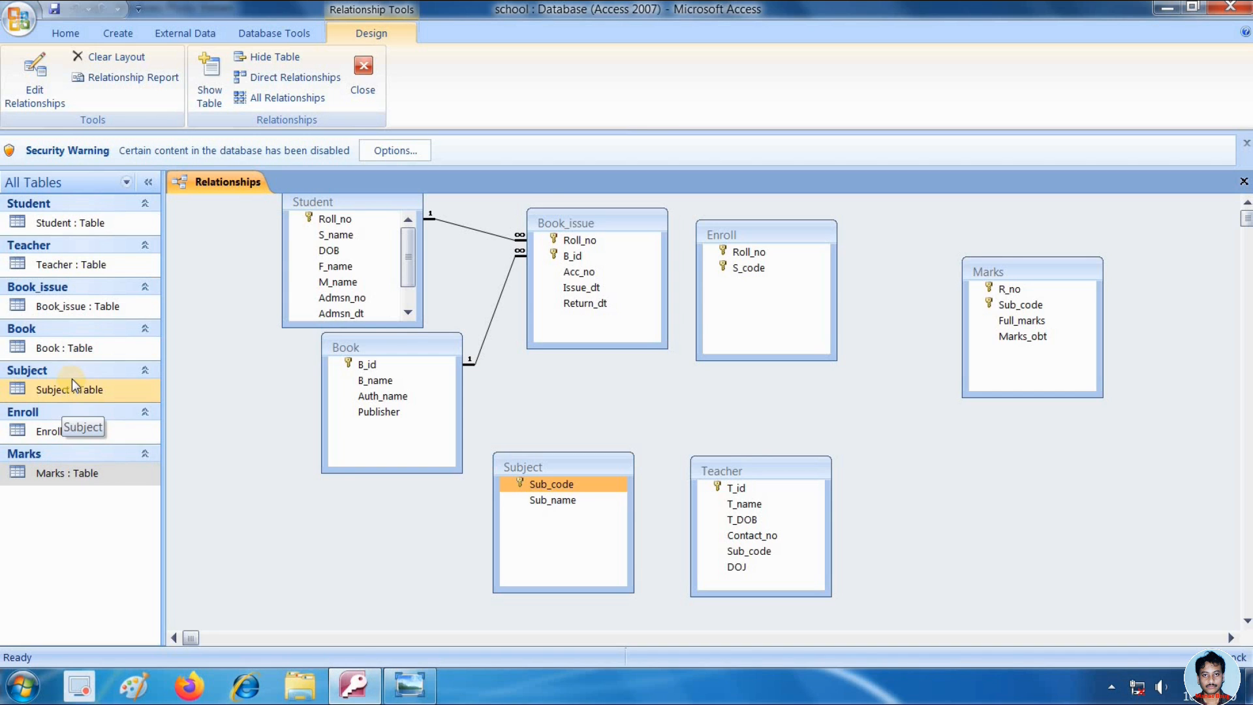
right_click(72, 265)
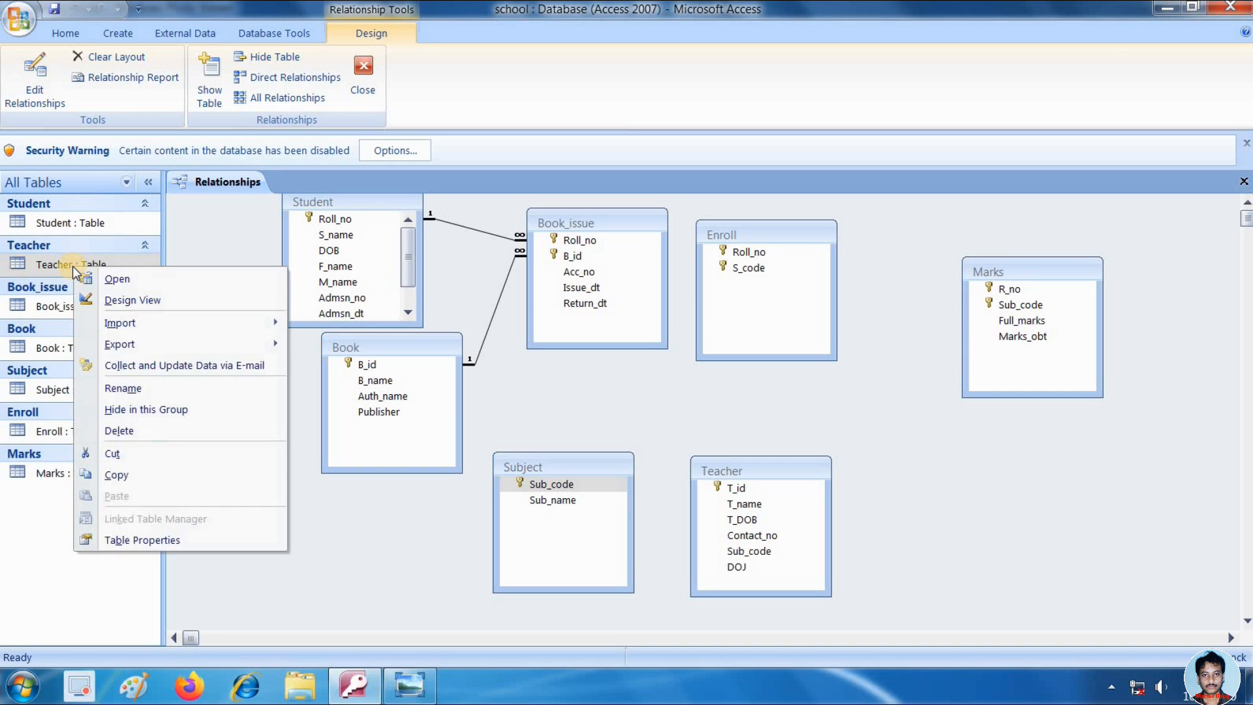
left_click(134, 301)
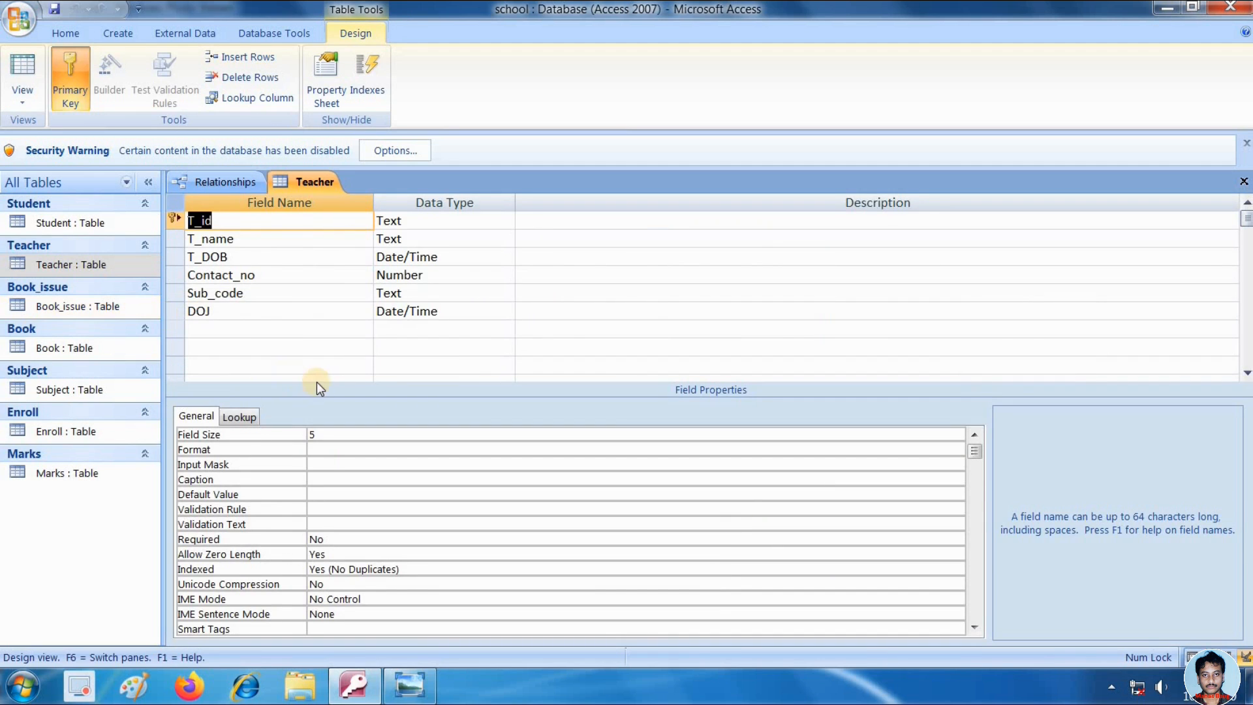
left_click(307, 296)
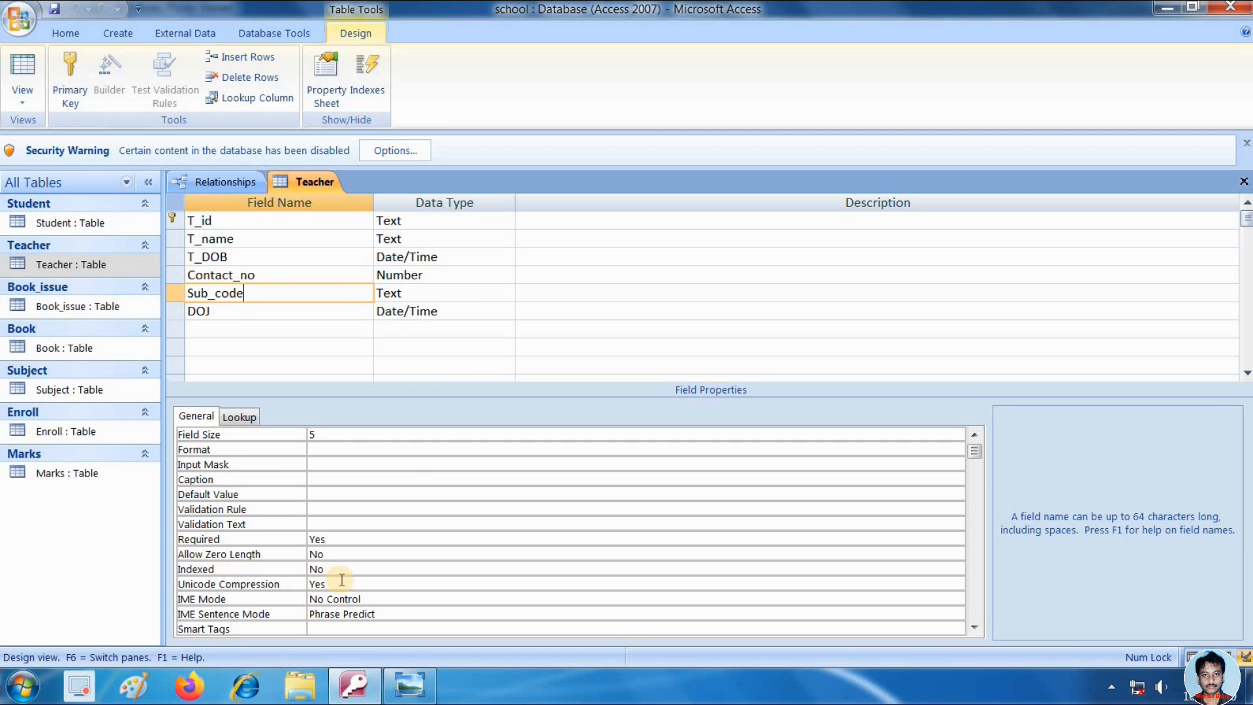
left_click(373, 566)
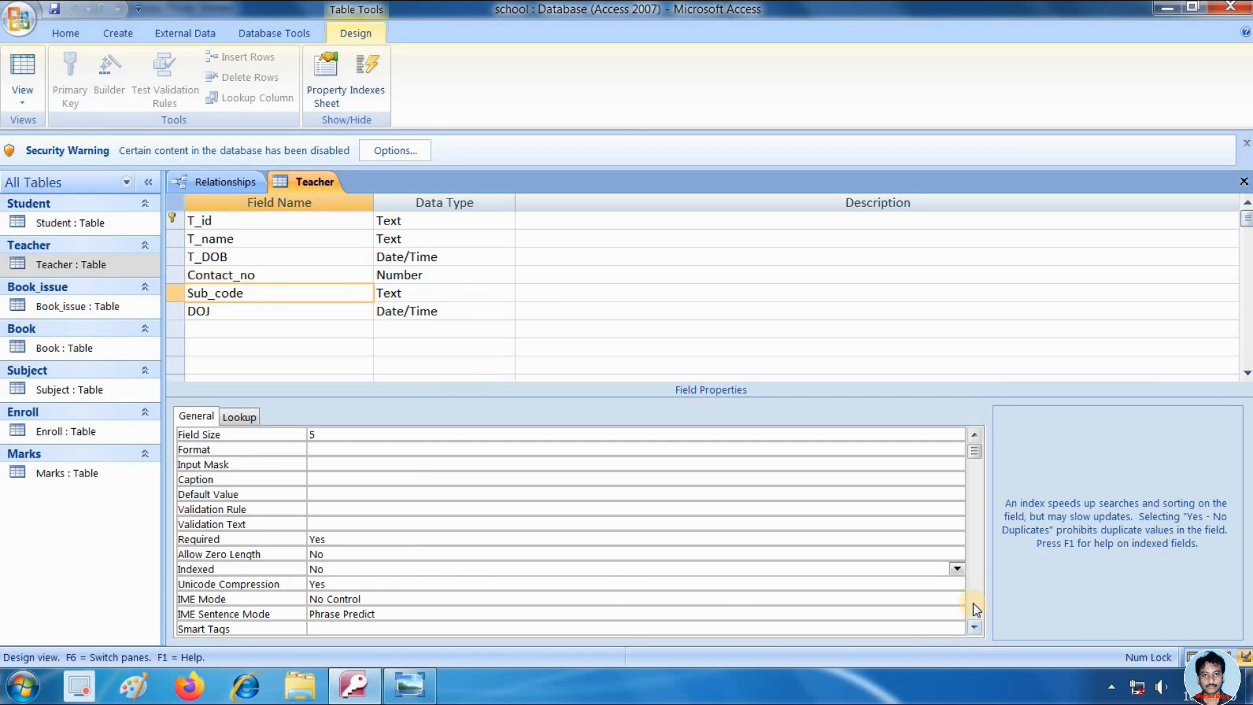
left_click(960, 569)
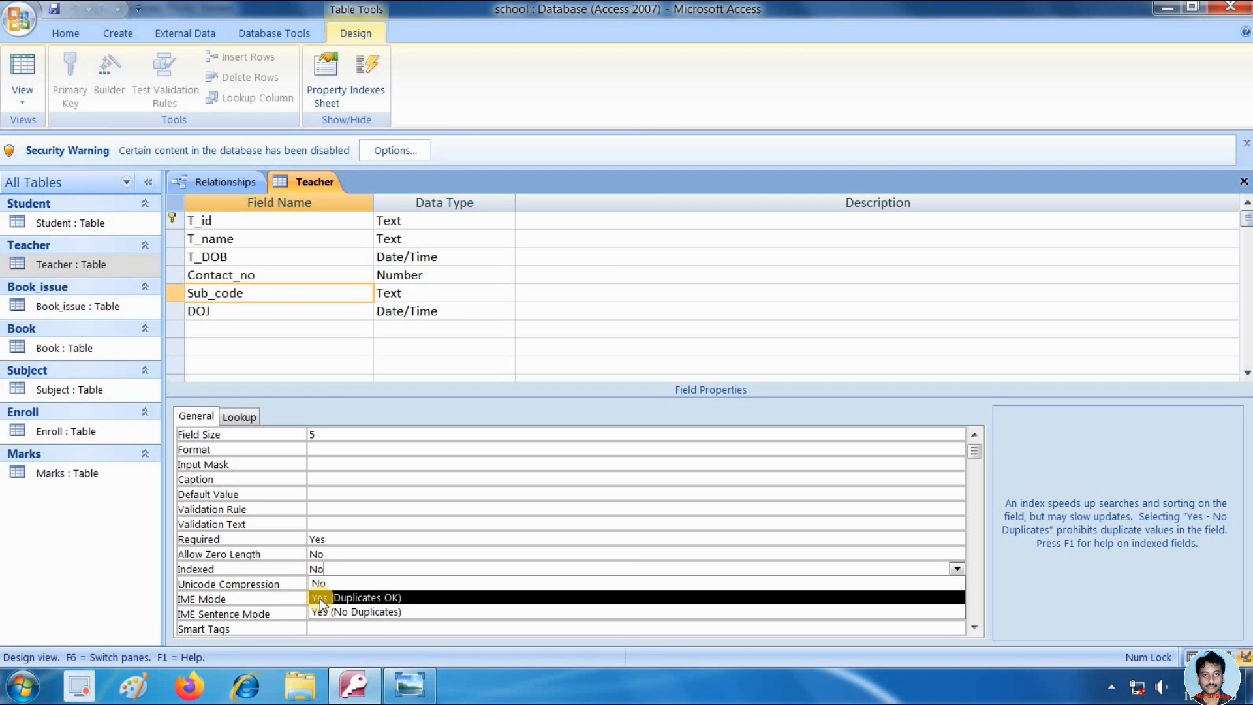
left_click(374, 613)
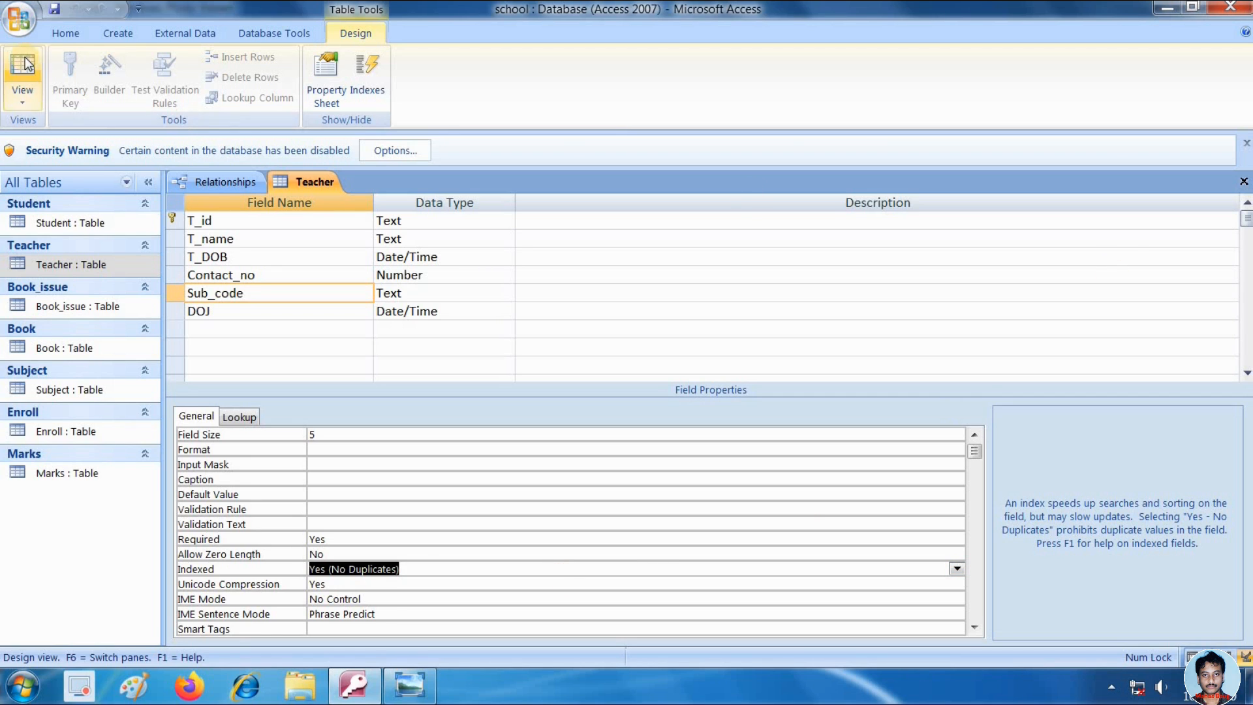
left_click(1246, 142)
left_click(1244, 144)
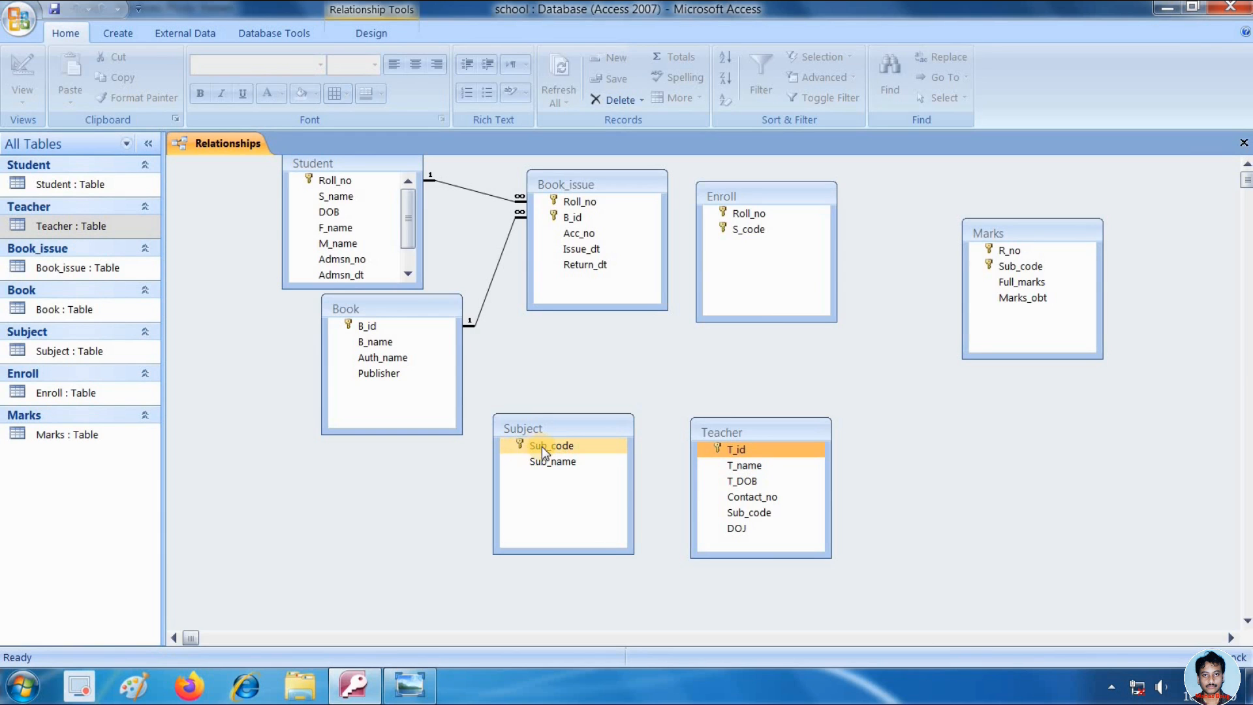
- Create the Subject to Teacher relationship on Sub_code with the equal-rows join and referential integrity enforced, without cascading updates or deletes
left_click_drag(543, 452, 741, 512)
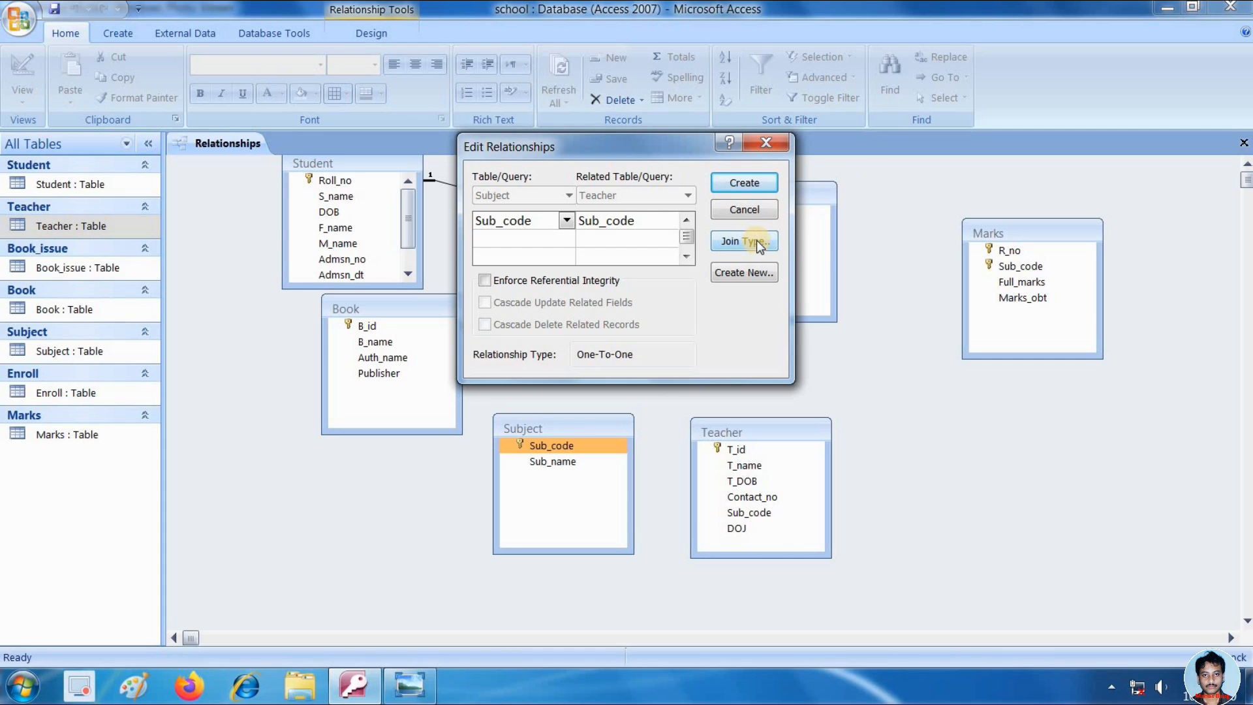
left_click(741, 249)
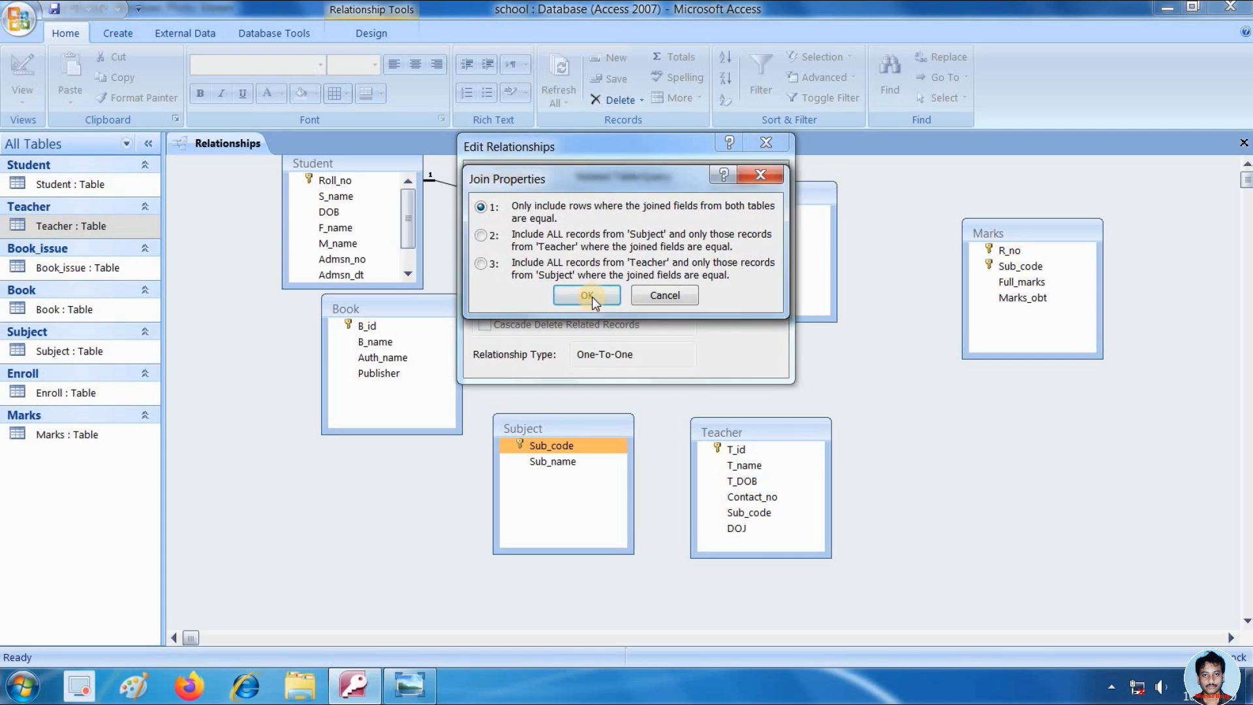
left_click(592, 296)
left_click(484, 281)
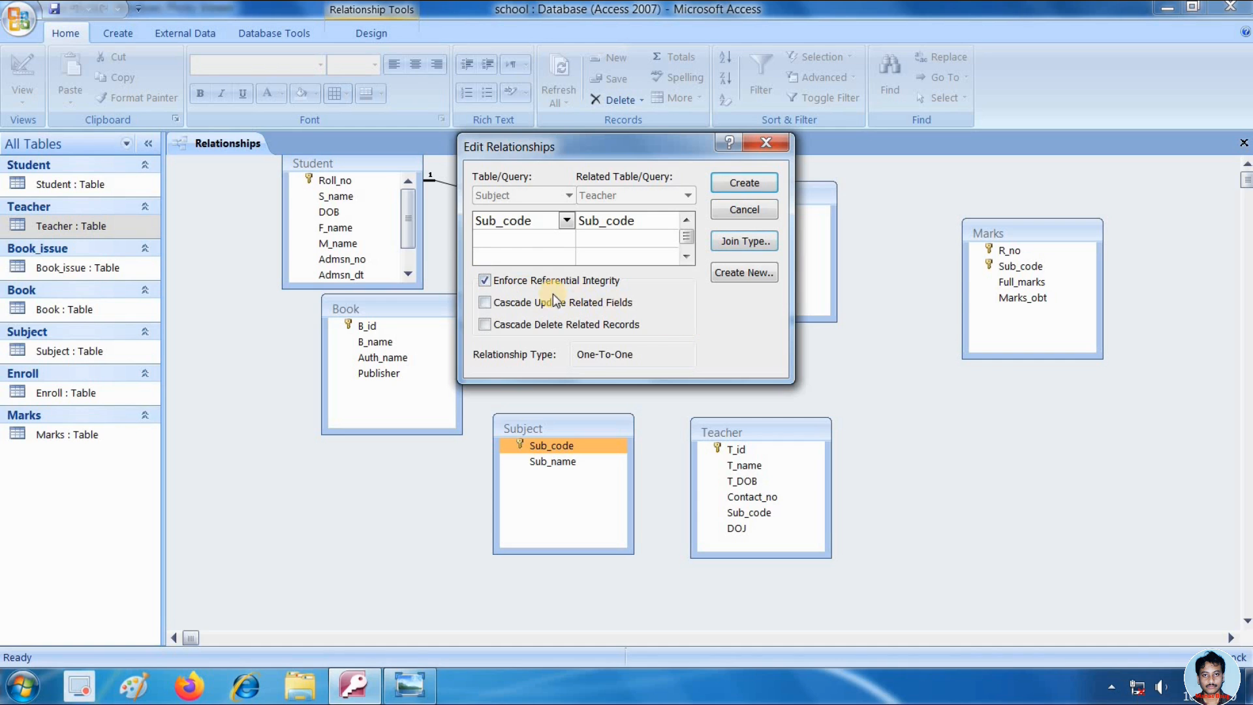
left_click(744, 183)
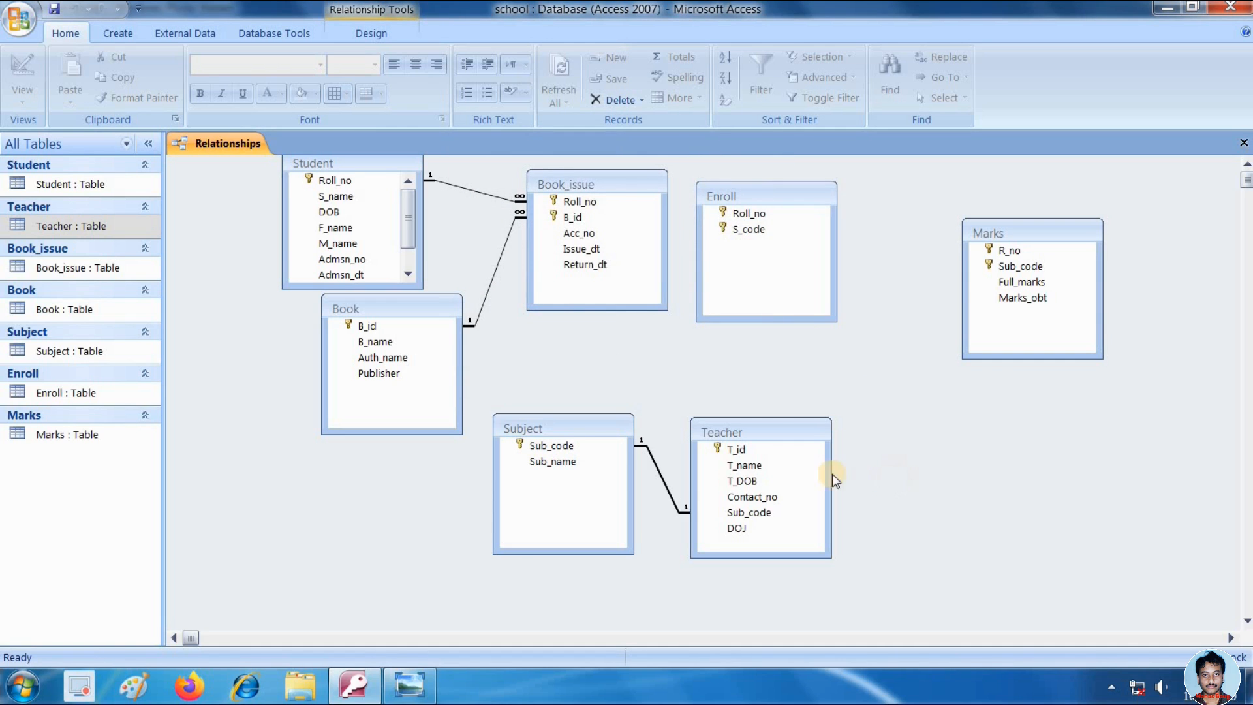
- Create the Student to Enroll relationship on Roll_no with referential integrity enforced, checking it against the relational model picture
left_click(405, 691)
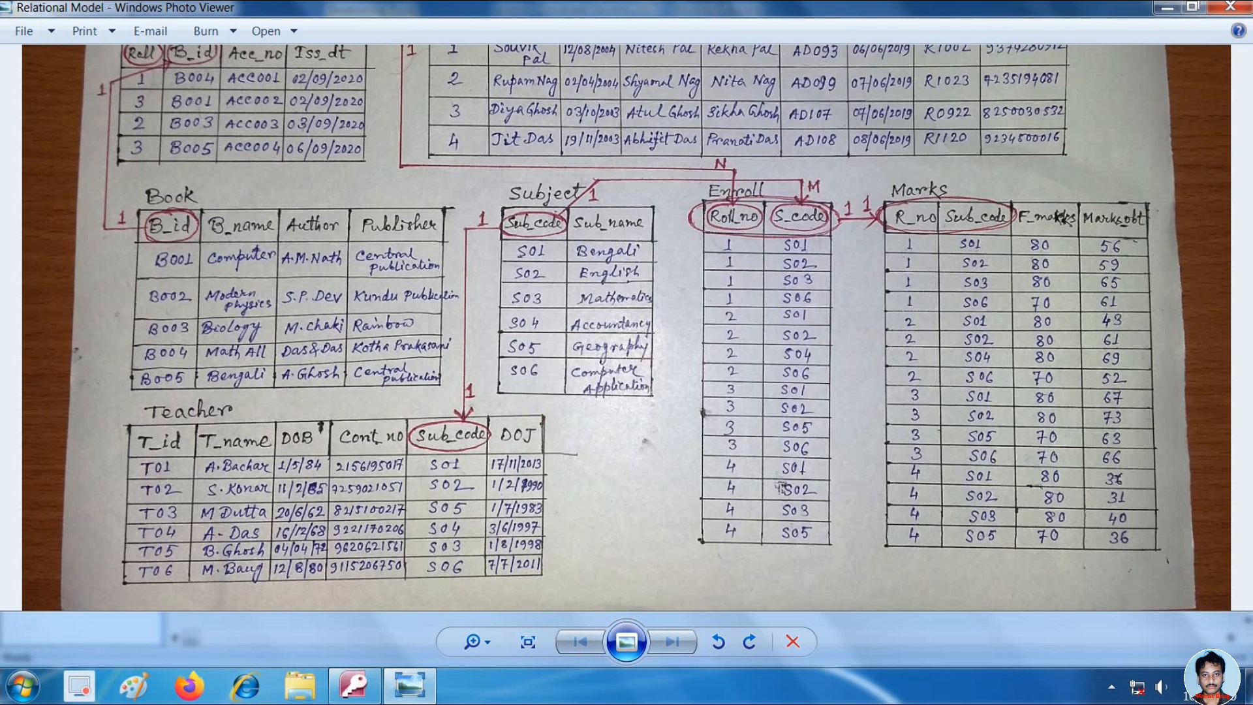
left_click(353, 686)
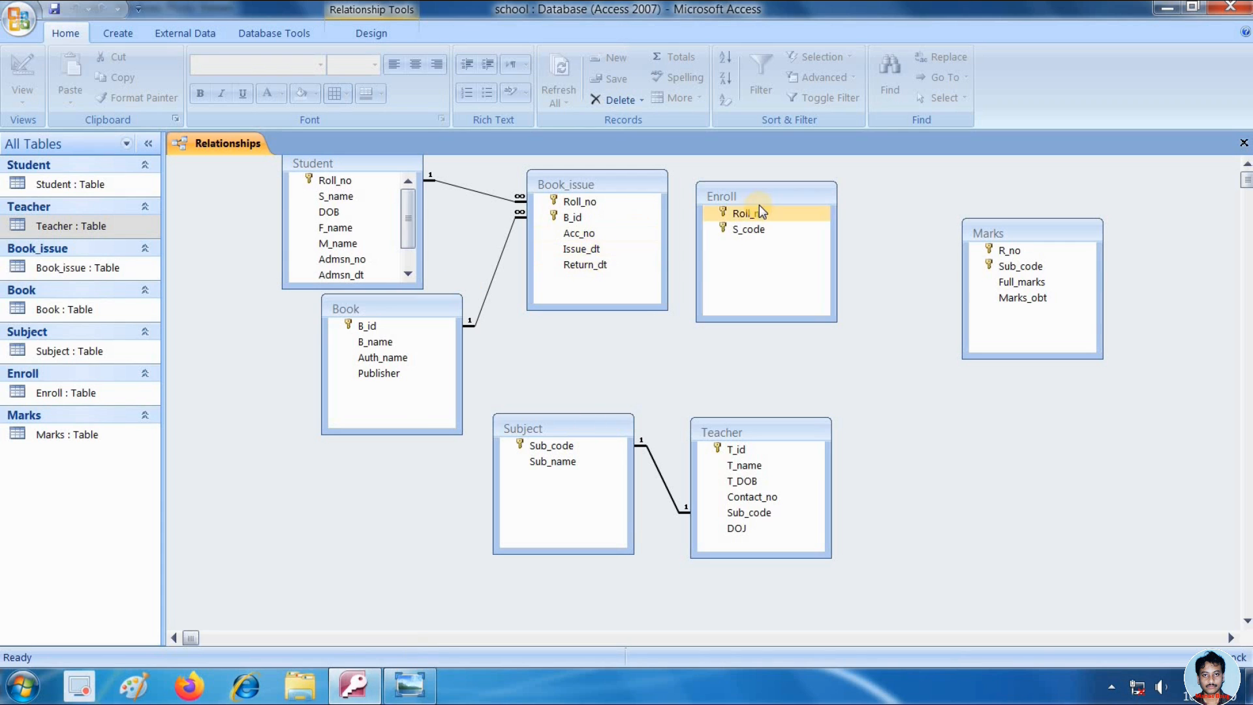
left_click(526, 446)
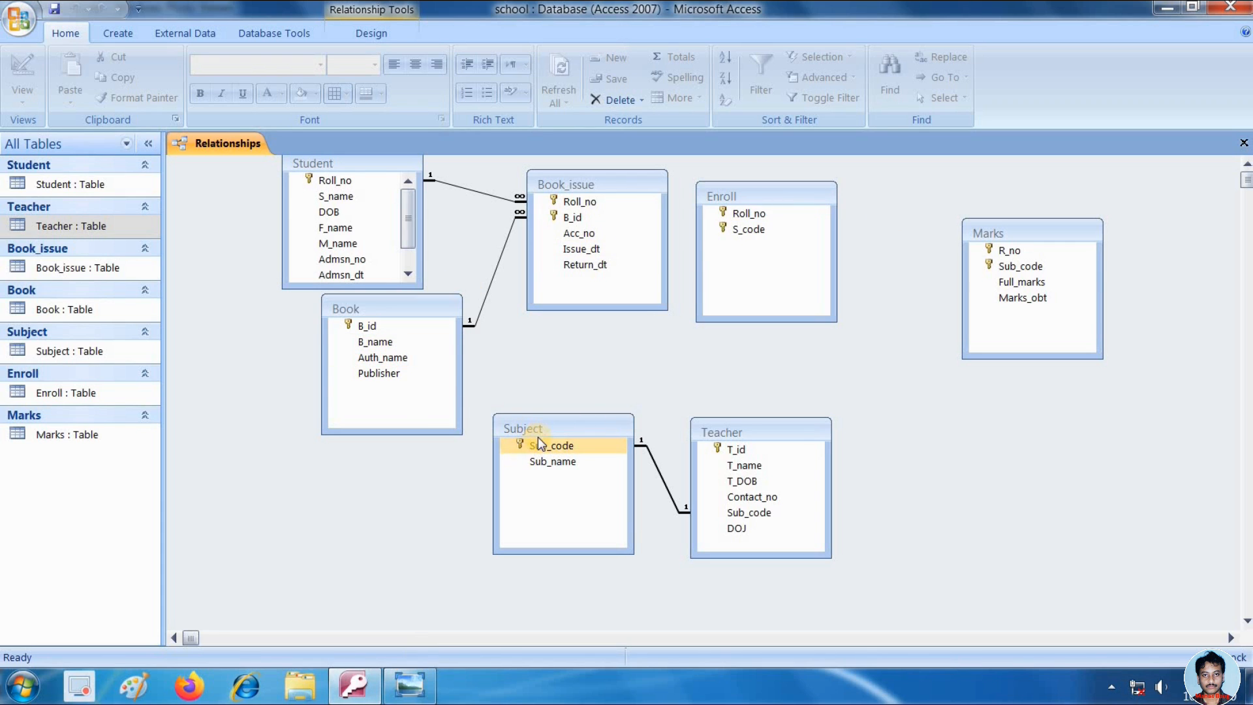
left_click(539, 434)
left_click(340, 183)
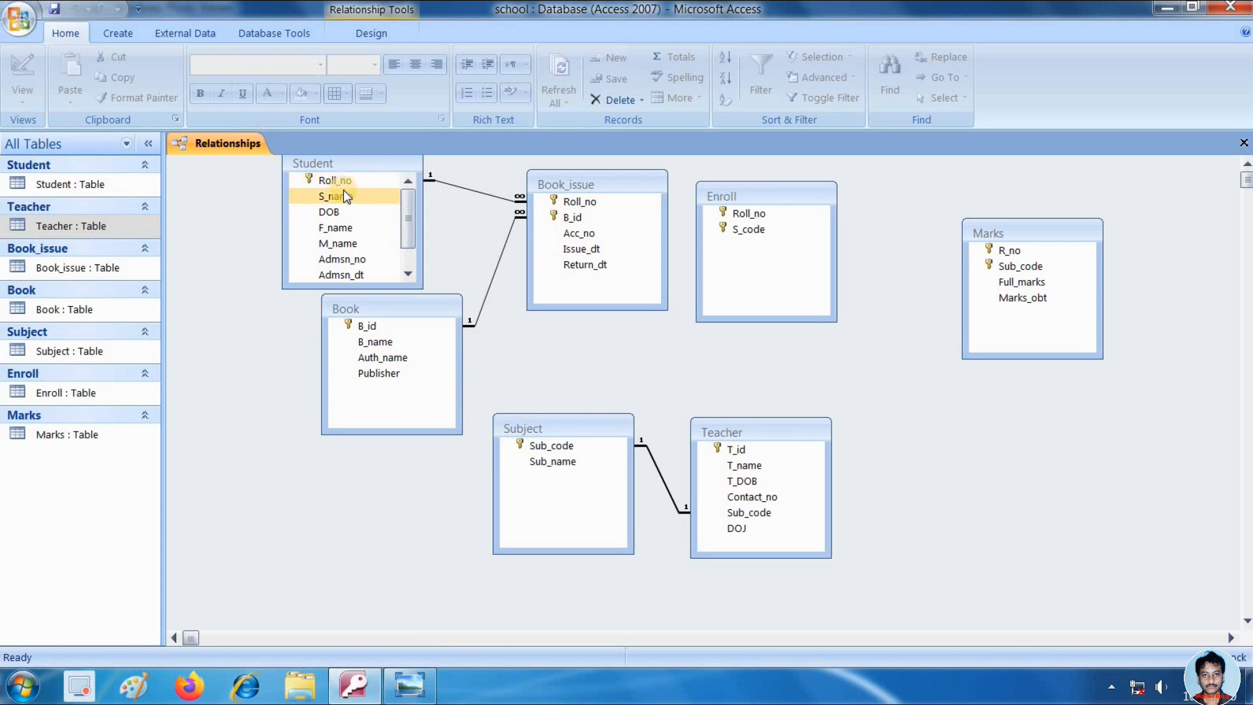
left_click_drag(341, 184, 762, 219)
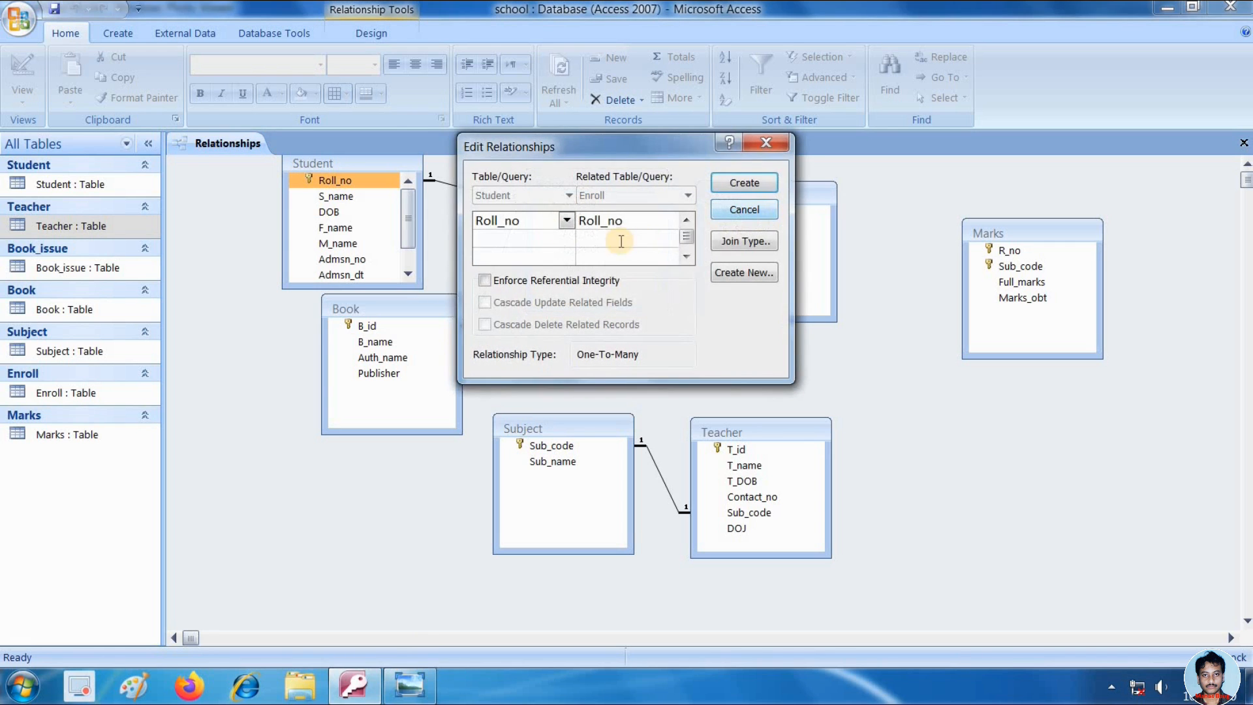
left_click(485, 281)
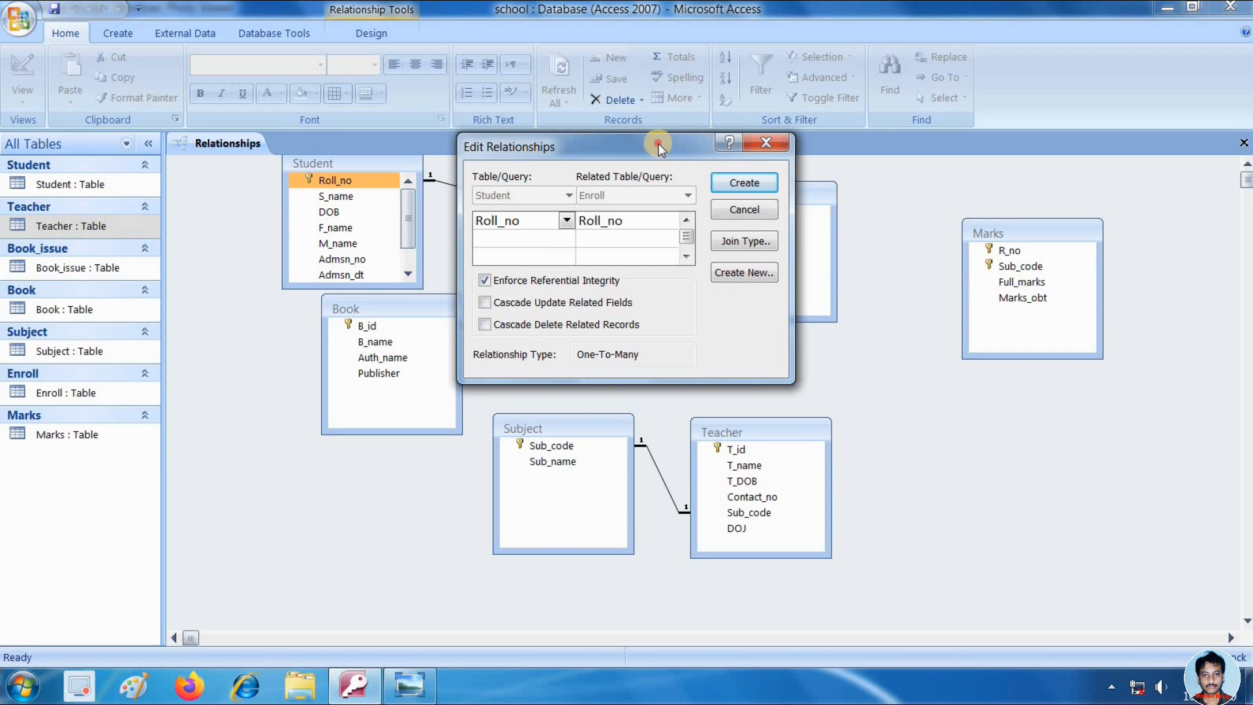
left_click_drag(658, 149, 527, 326)
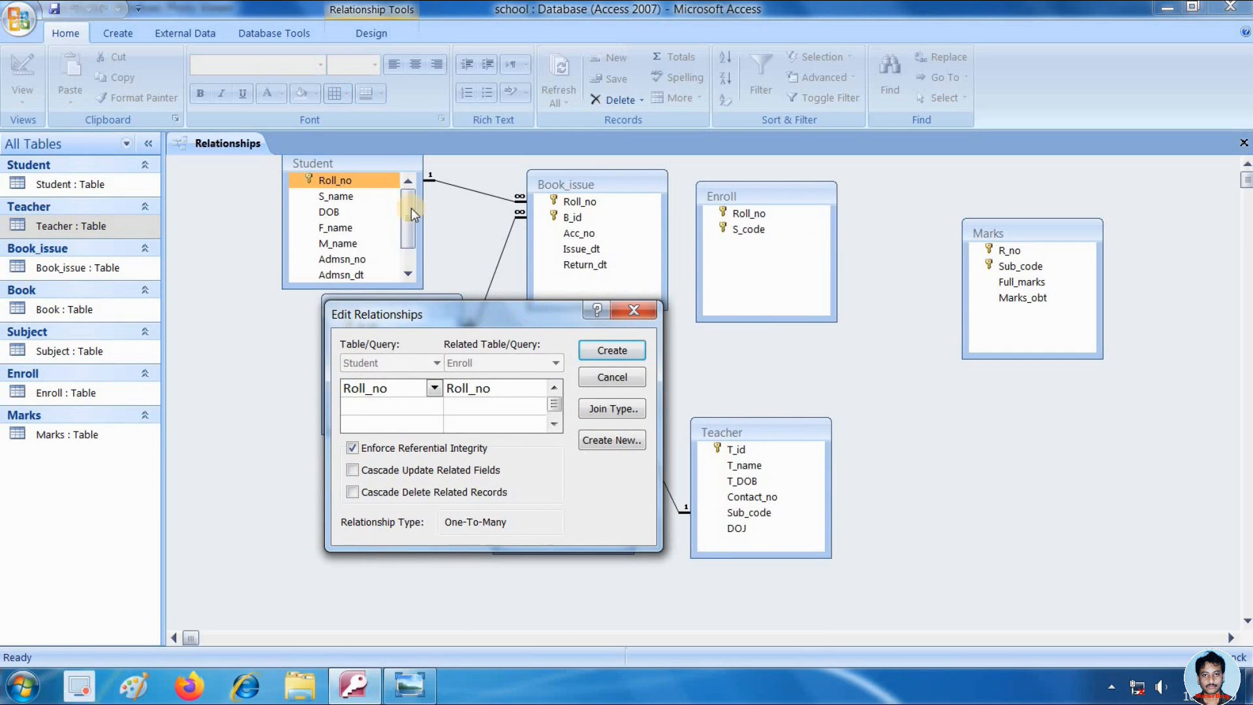
left_click(409, 687)
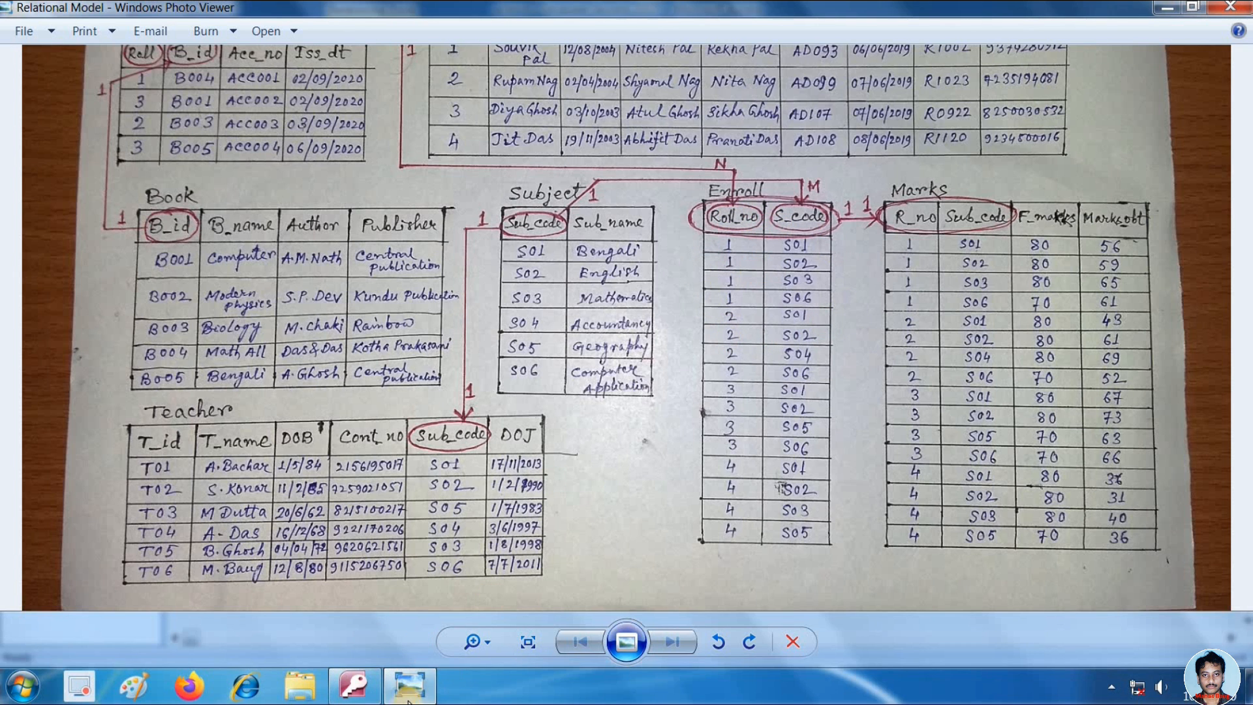
left_click(353, 686)
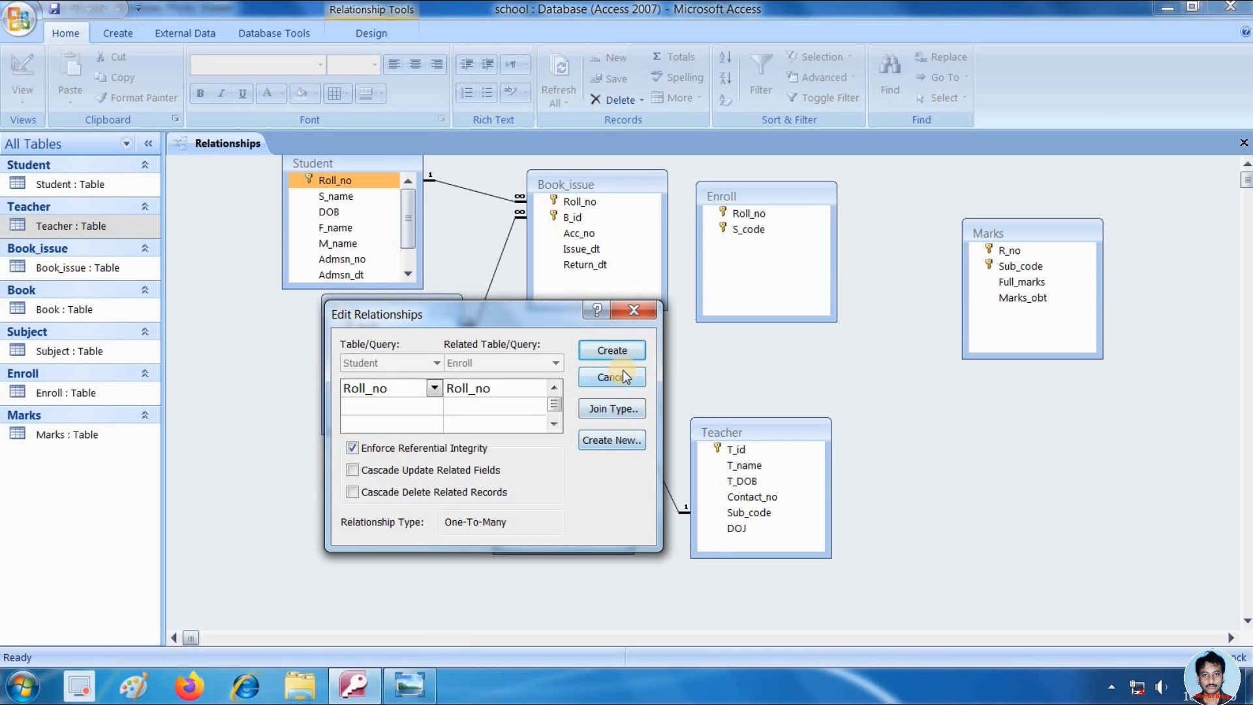
left_click(612, 351)
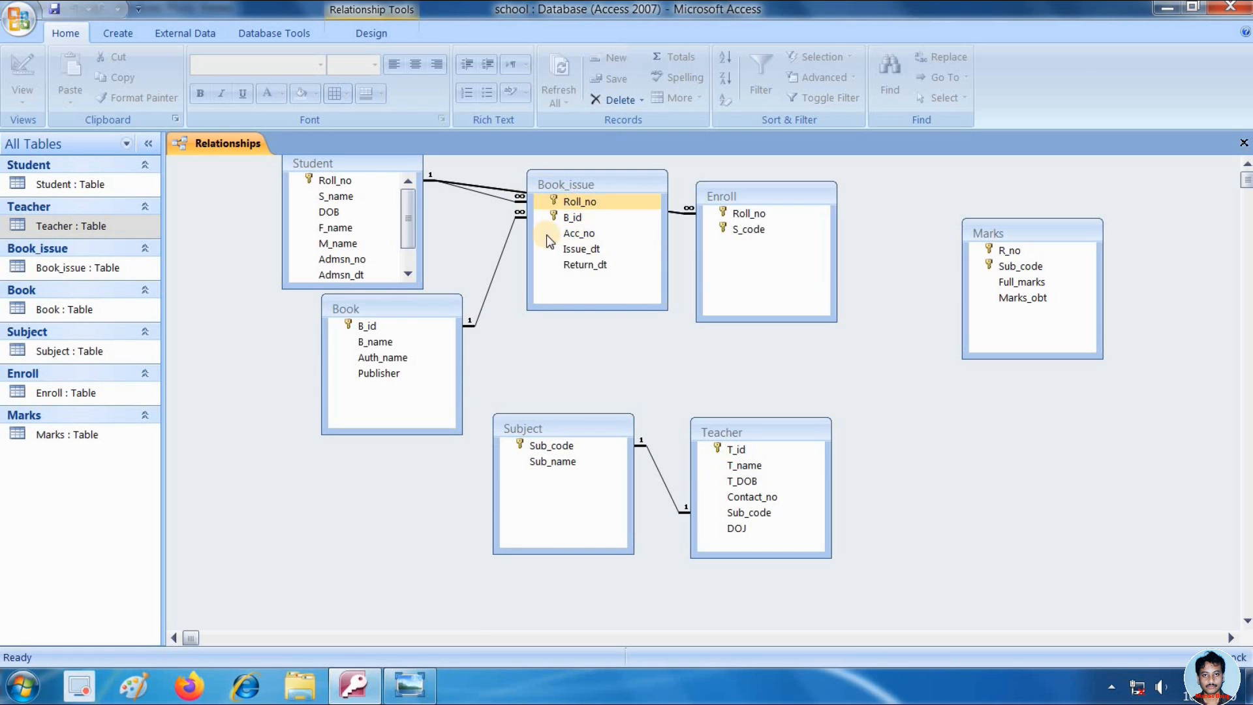
- Rearrange the layout by moving Book further down and left, Book_issue below the Student to Enroll line, and Subject slightly down and left
left_click_drag(436, 300, 339, 378)
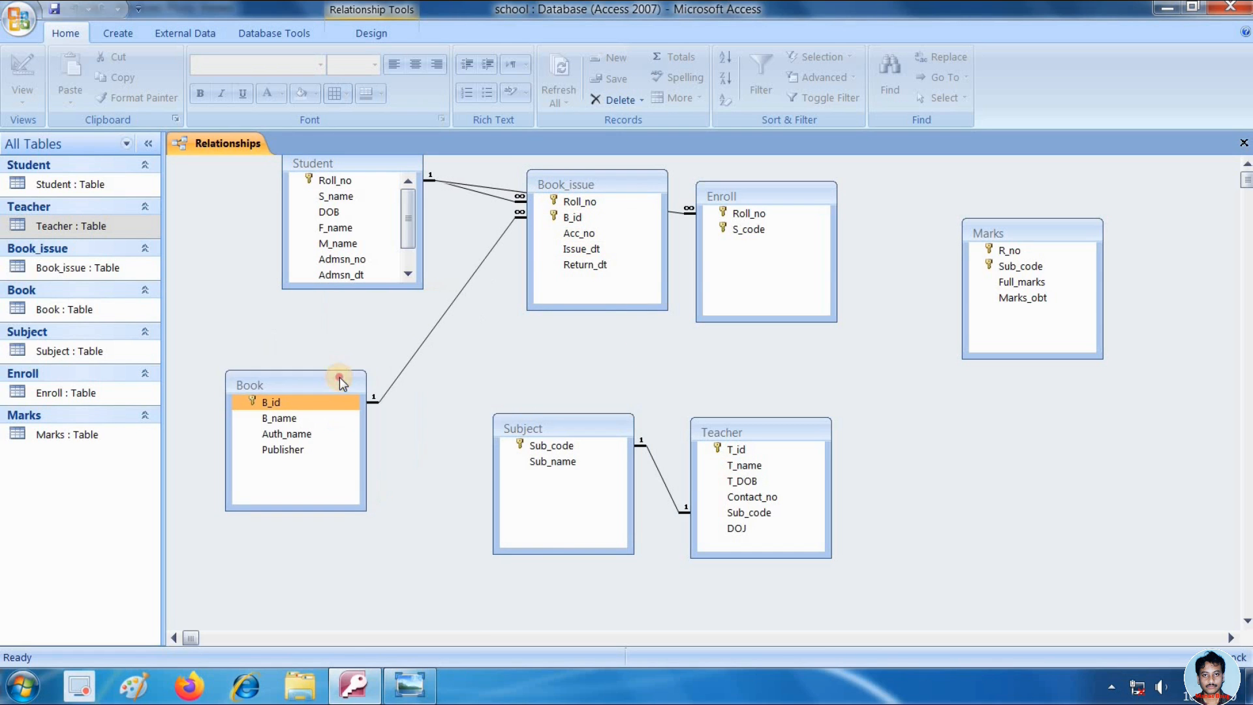
left_click_drag(599, 183, 597, 254)
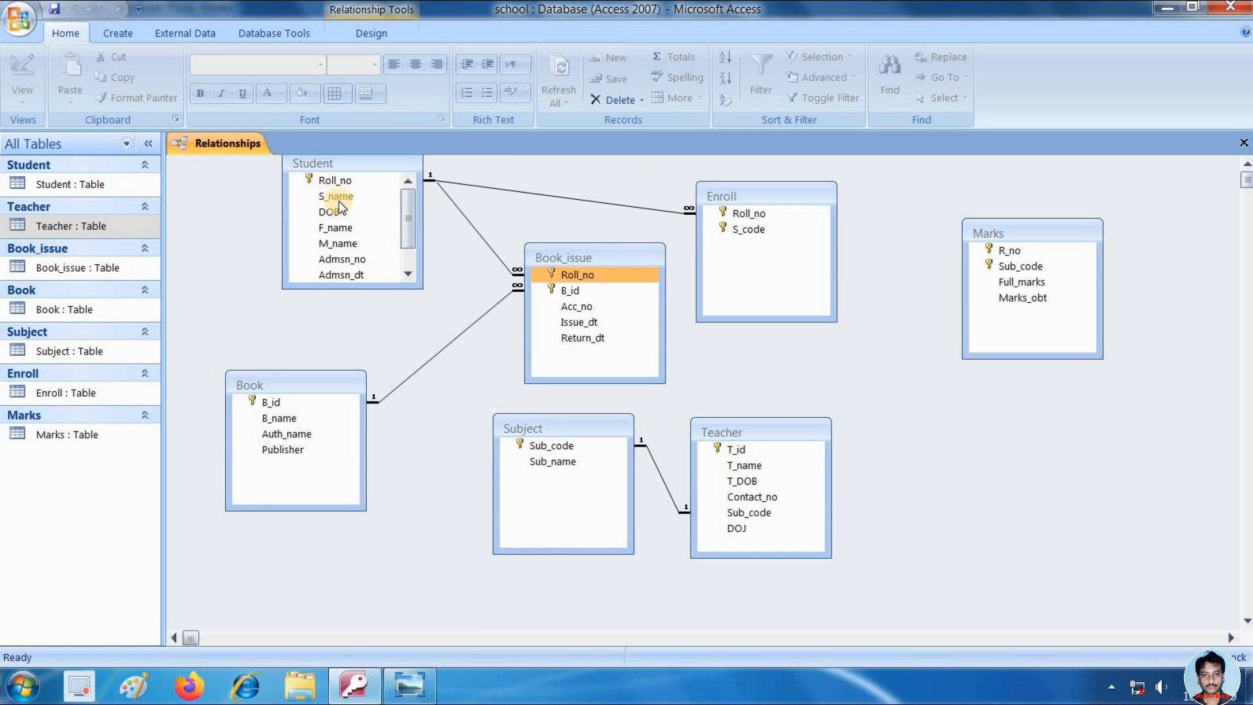
left_click_drag(597, 433, 572, 450)
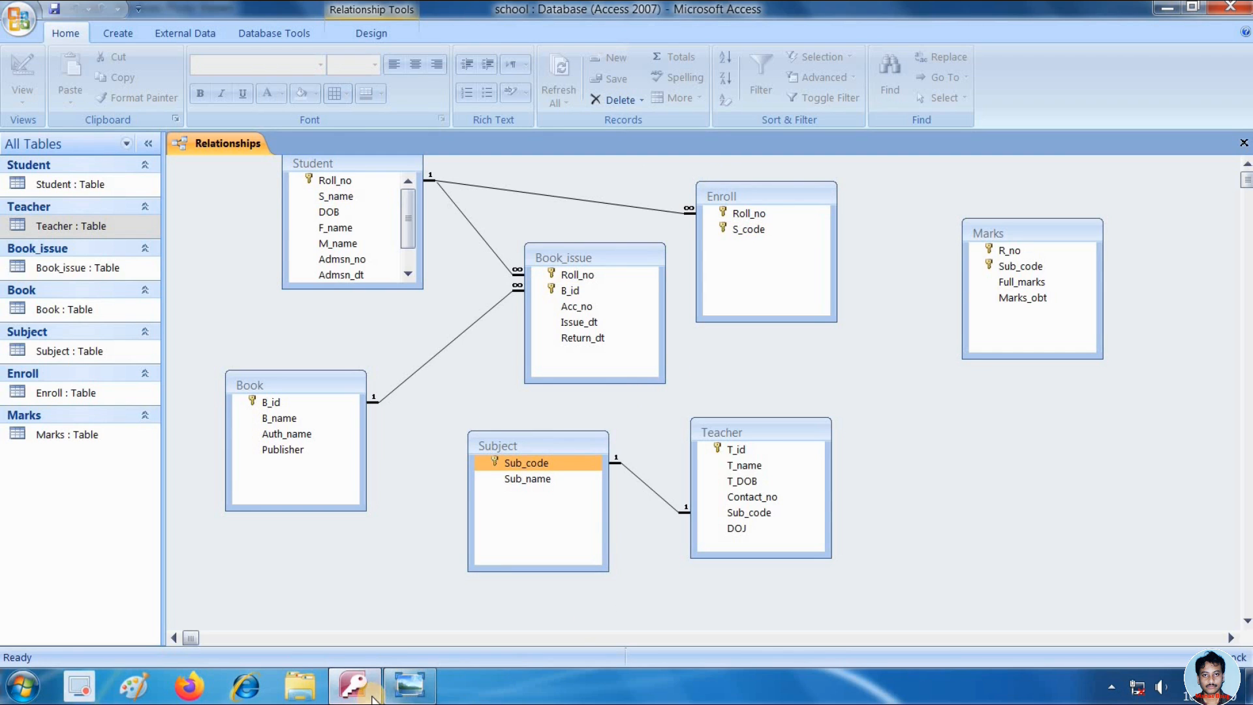
- Create the Subject to Enroll relationship from Sub_code to S_code with the equal-rows join and referential integrity enforced
left_click(409, 687)
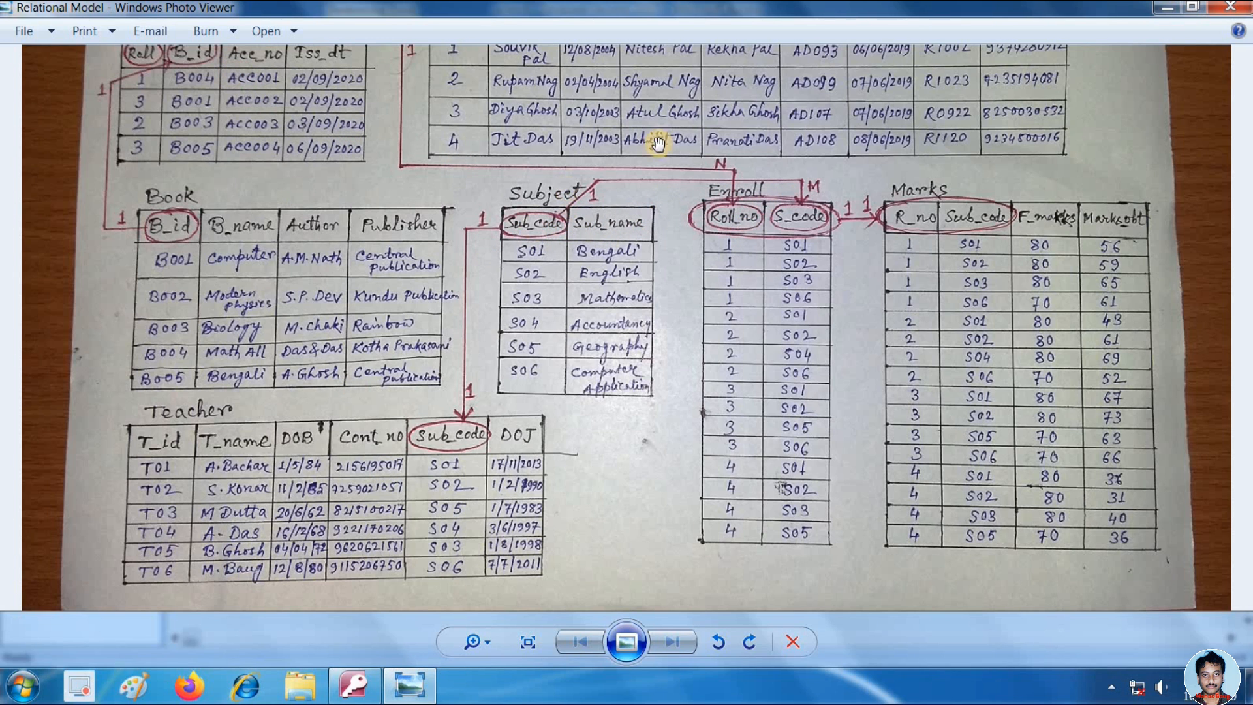
left_click(409, 686)
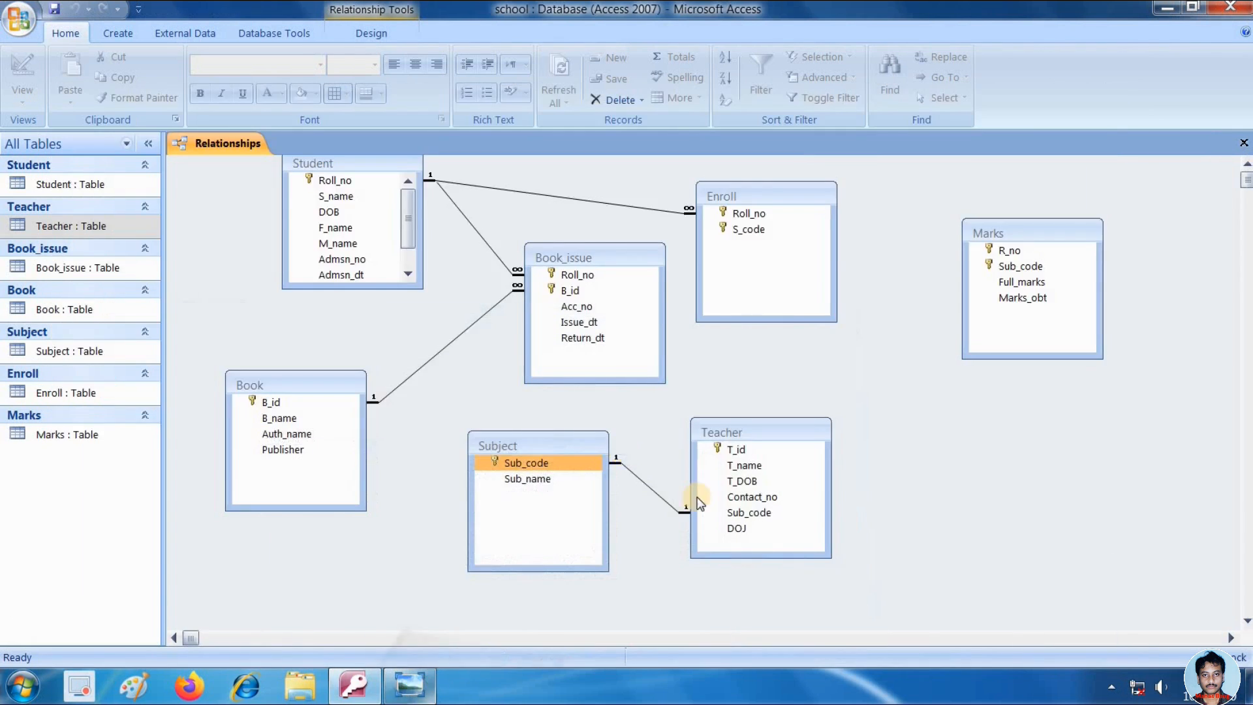
left_click_drag(533, 462, 751, 232)
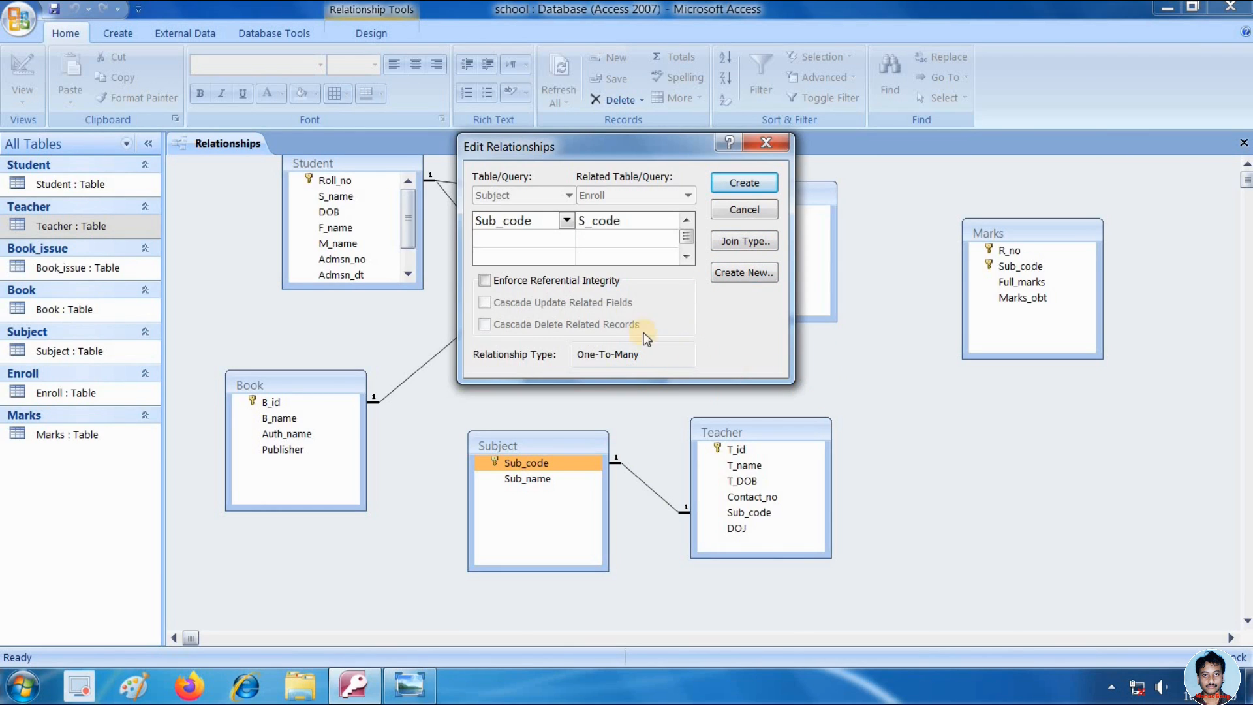
left_click(482, 280)
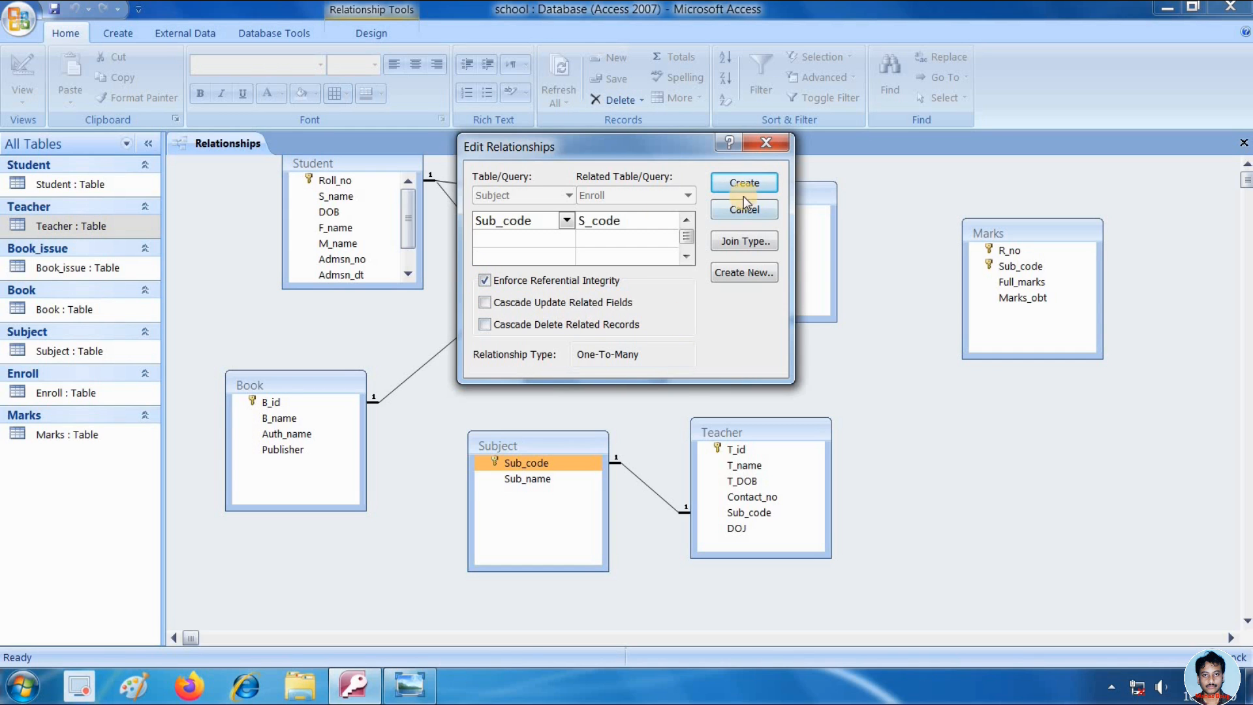
left_click(751, 241)
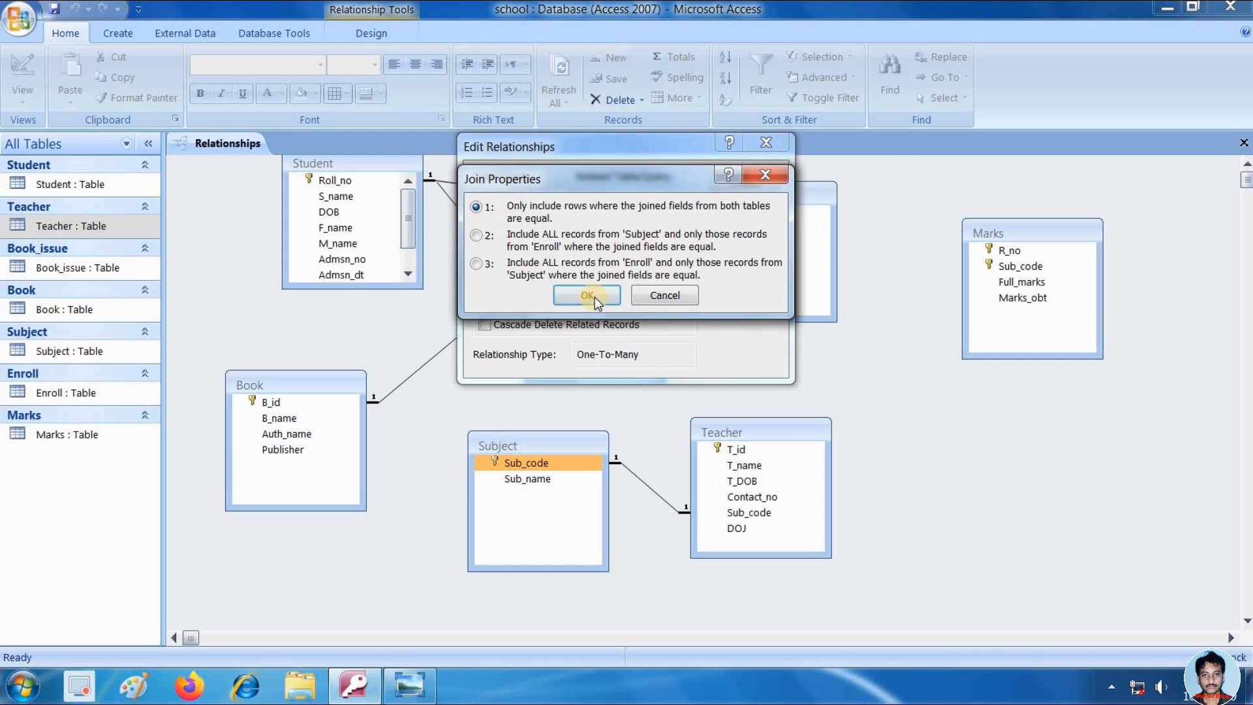
left_click(591, 295)
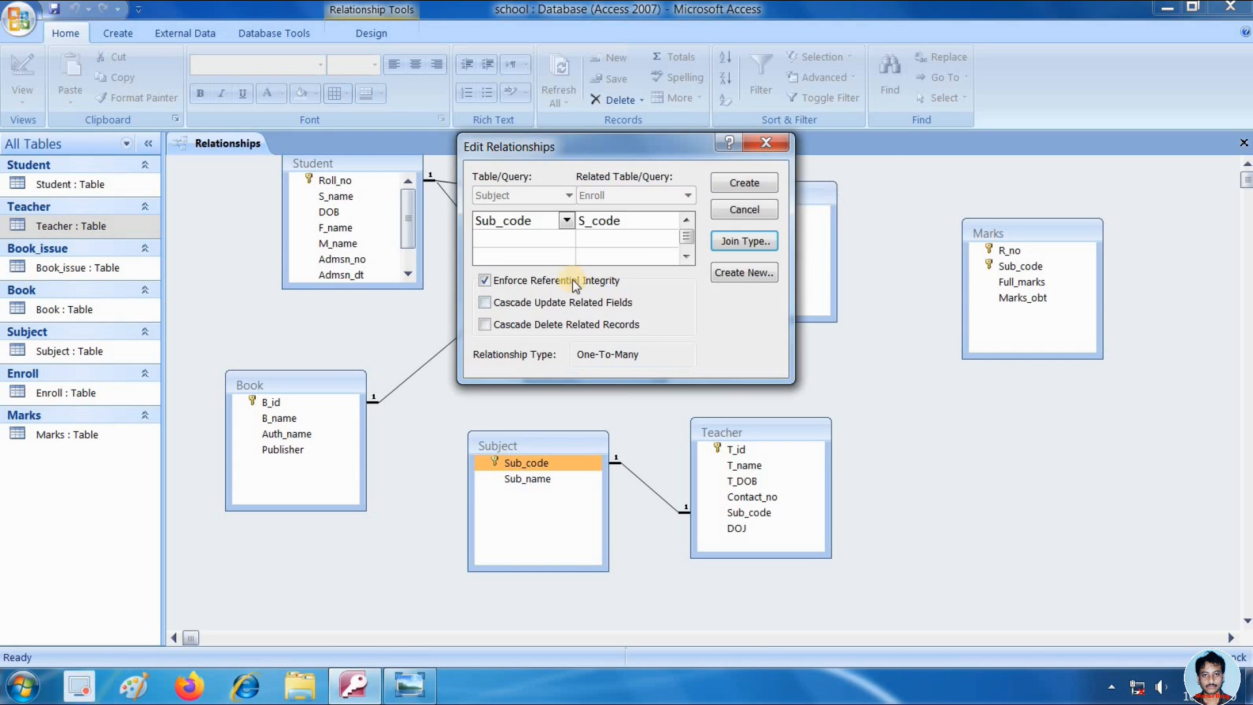
left_click(763, 187)
- Shift the Enroll and Marks tables to the right and check the Enroll to Marks link in the relational model picture
left_click_drag(785, 196, 868, 209)
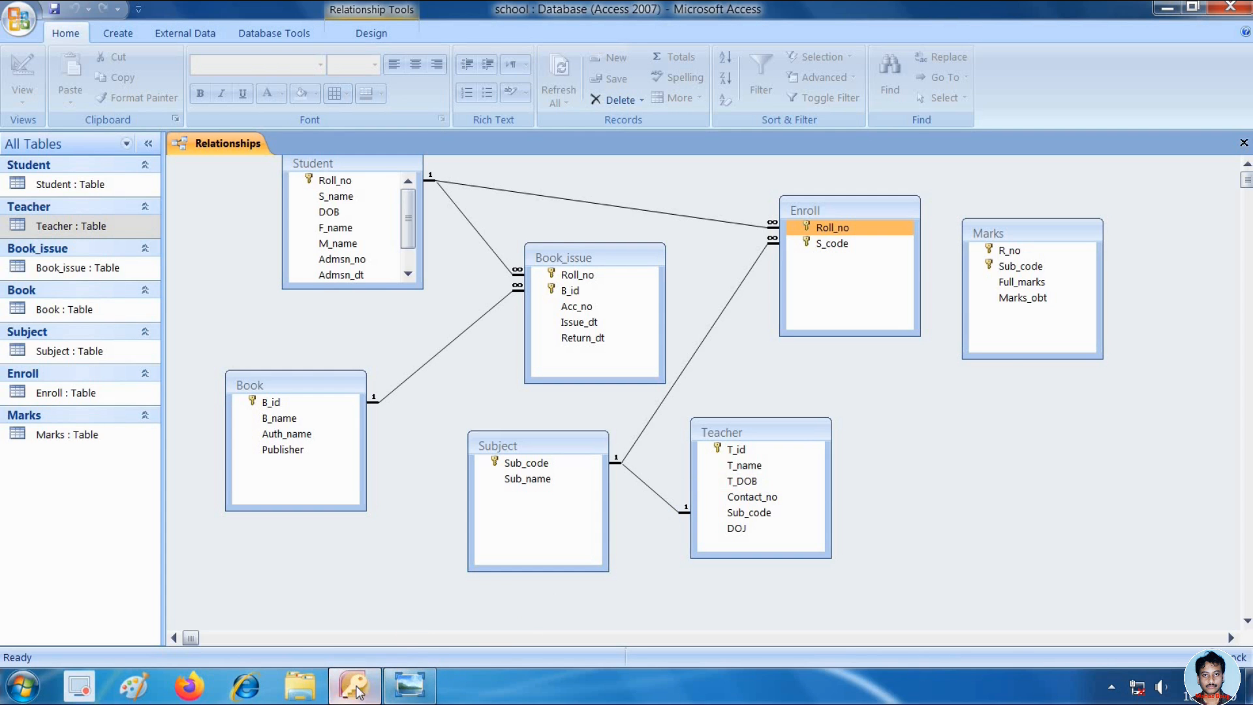
left_click(409, 685)
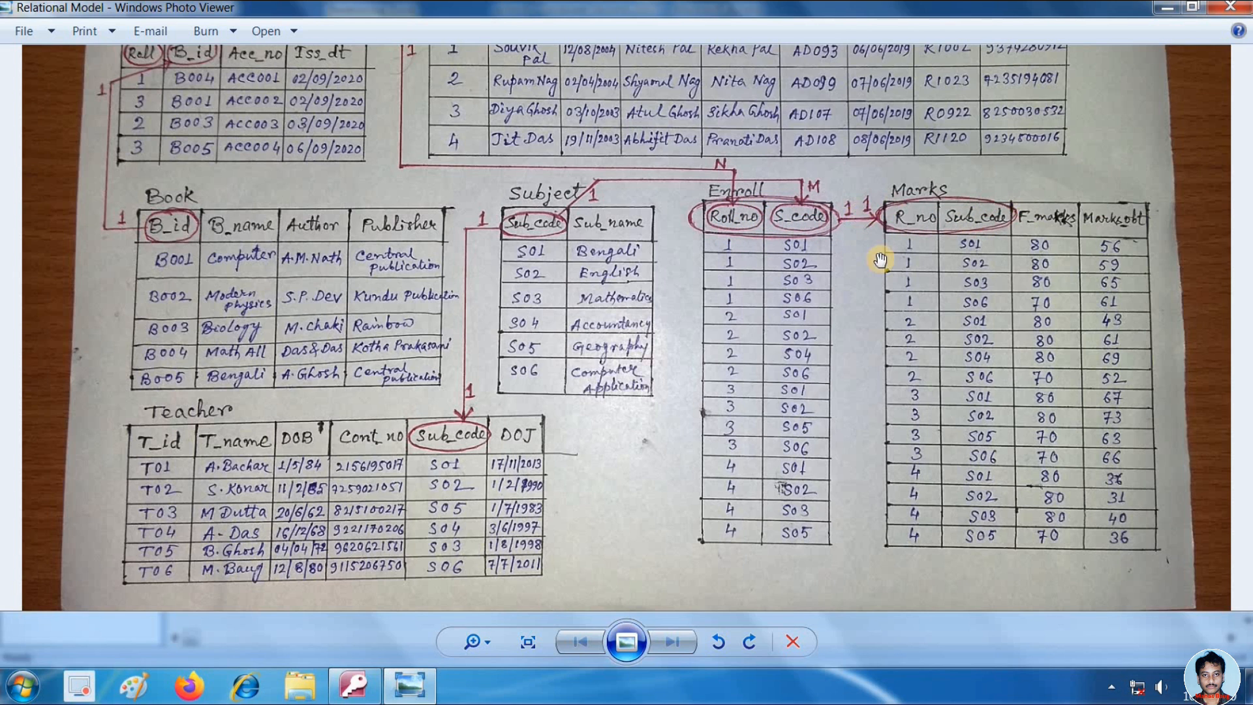
left_click(407, 691)
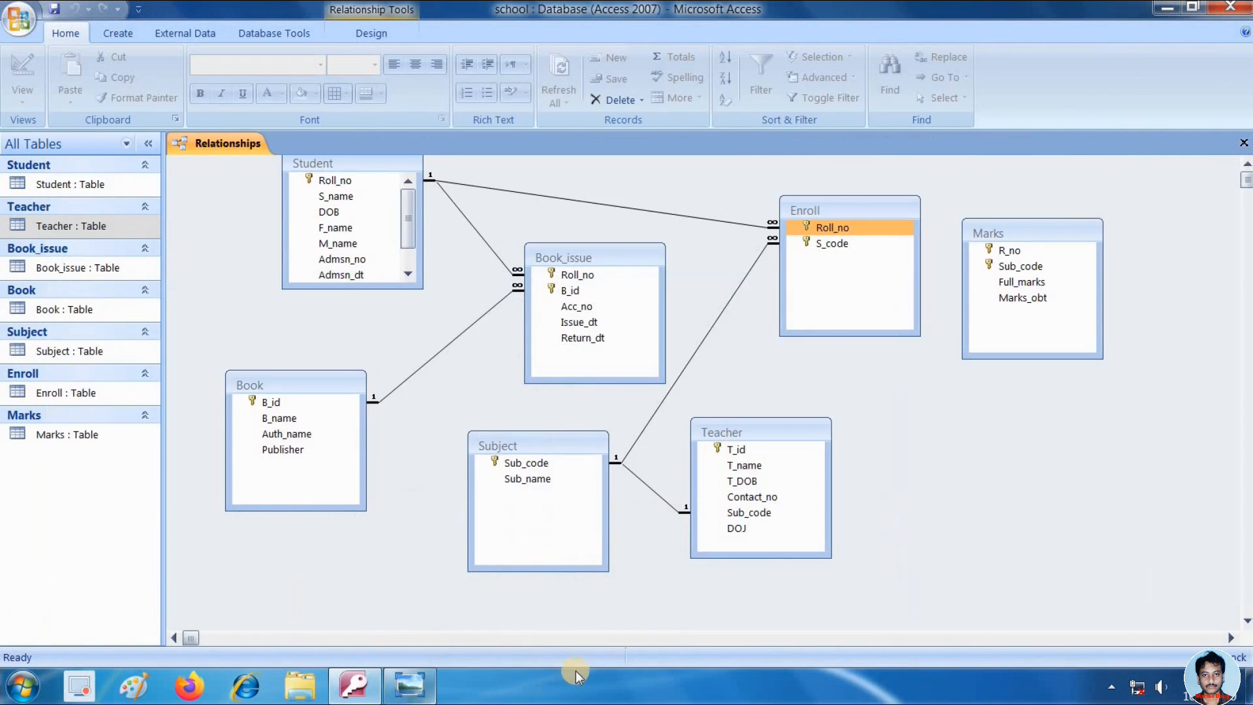
left_click(836, 240, "shift")
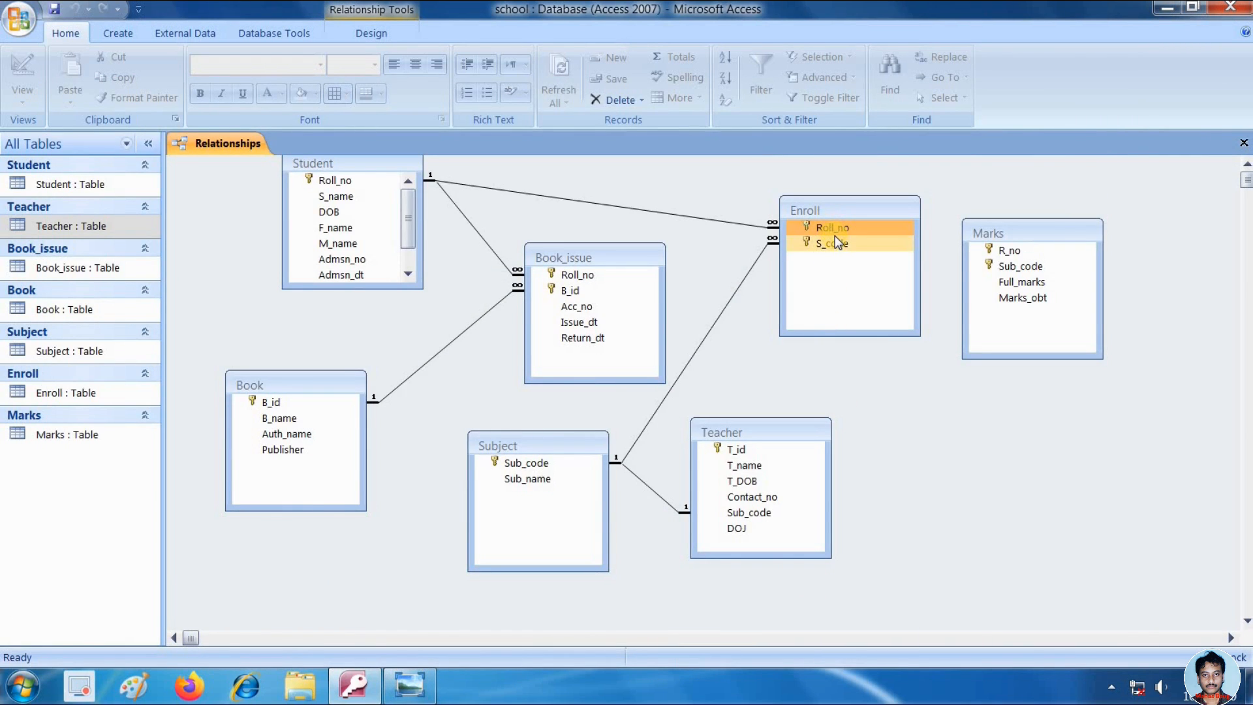
left_click_drag(1024, 227, 1068, 244)
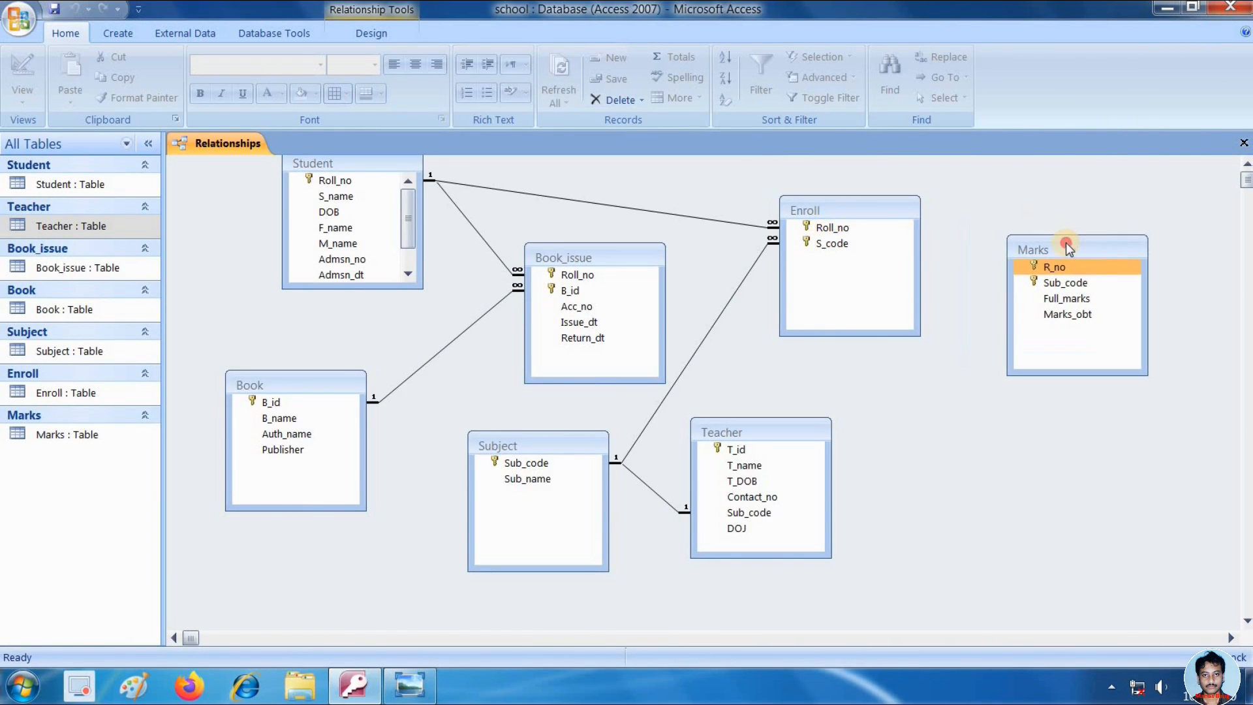
- Start a relationship from Enroll to Marks, pairing Roll_no with R_no and S_code with Sub_code
left_click(818, 228)
left_click(819, 240, "shift")
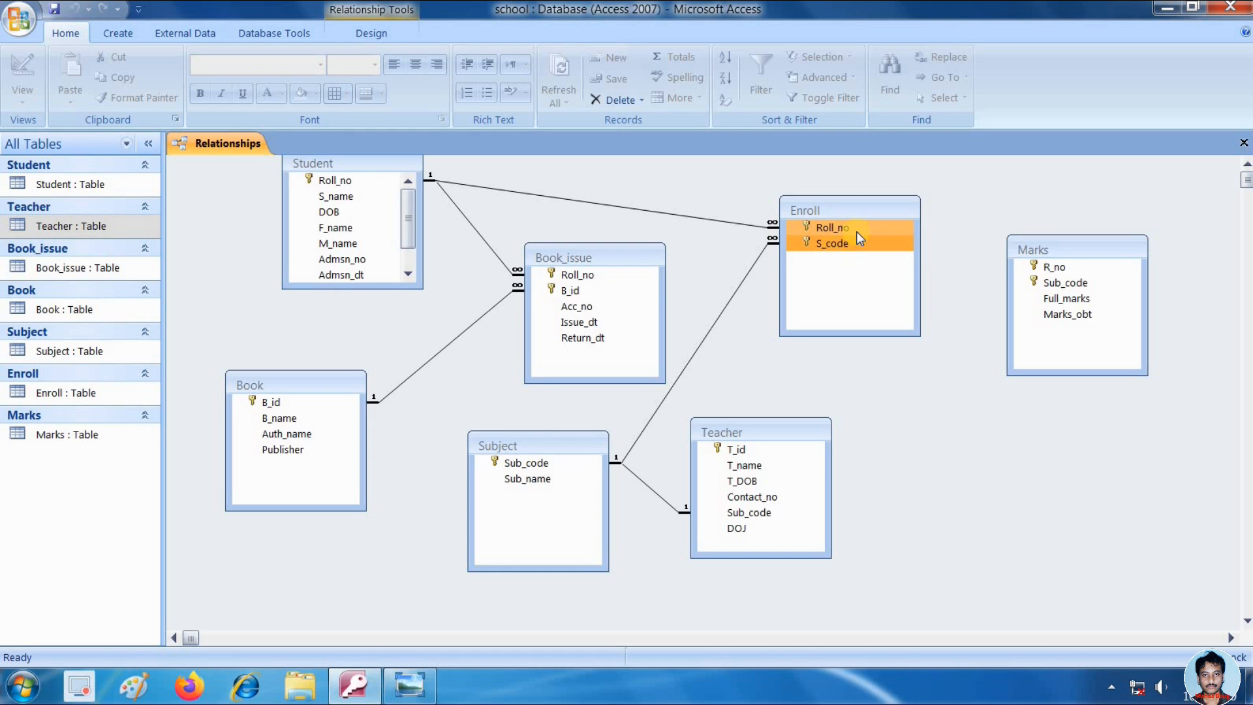
left_click_drag(859, 230, 1008, 244)
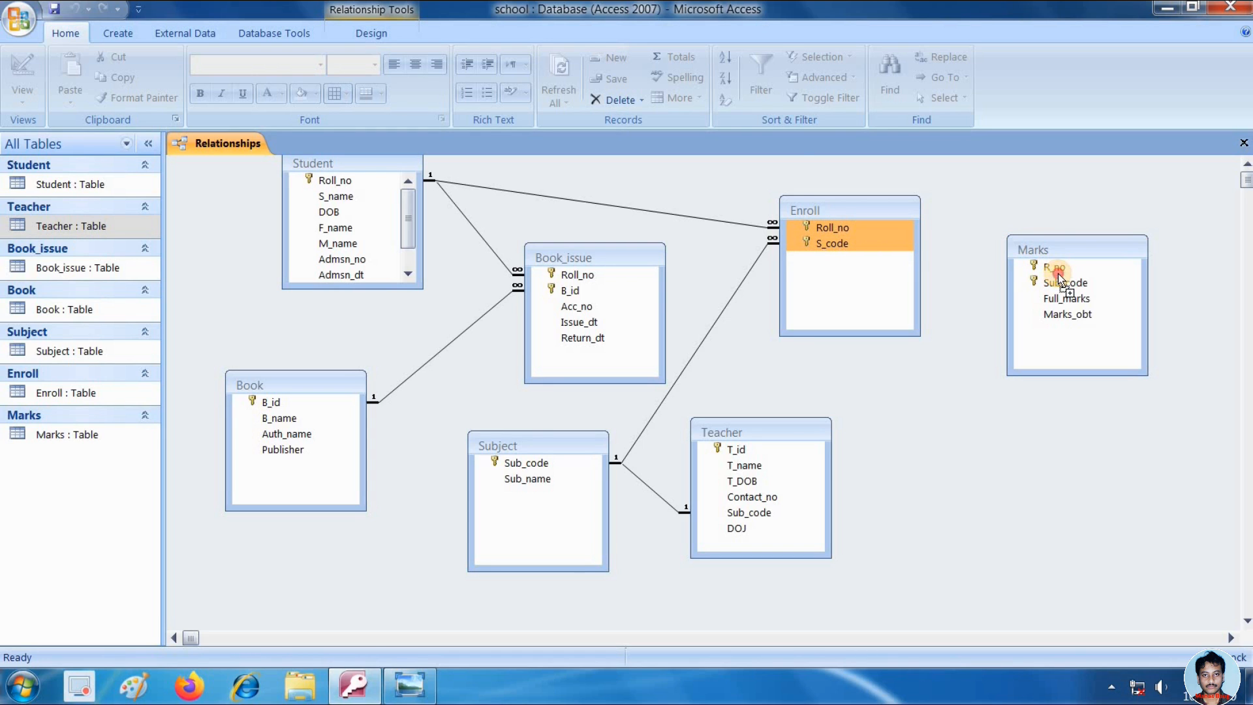
left_click_drag(1059, 273, 1058, 274)
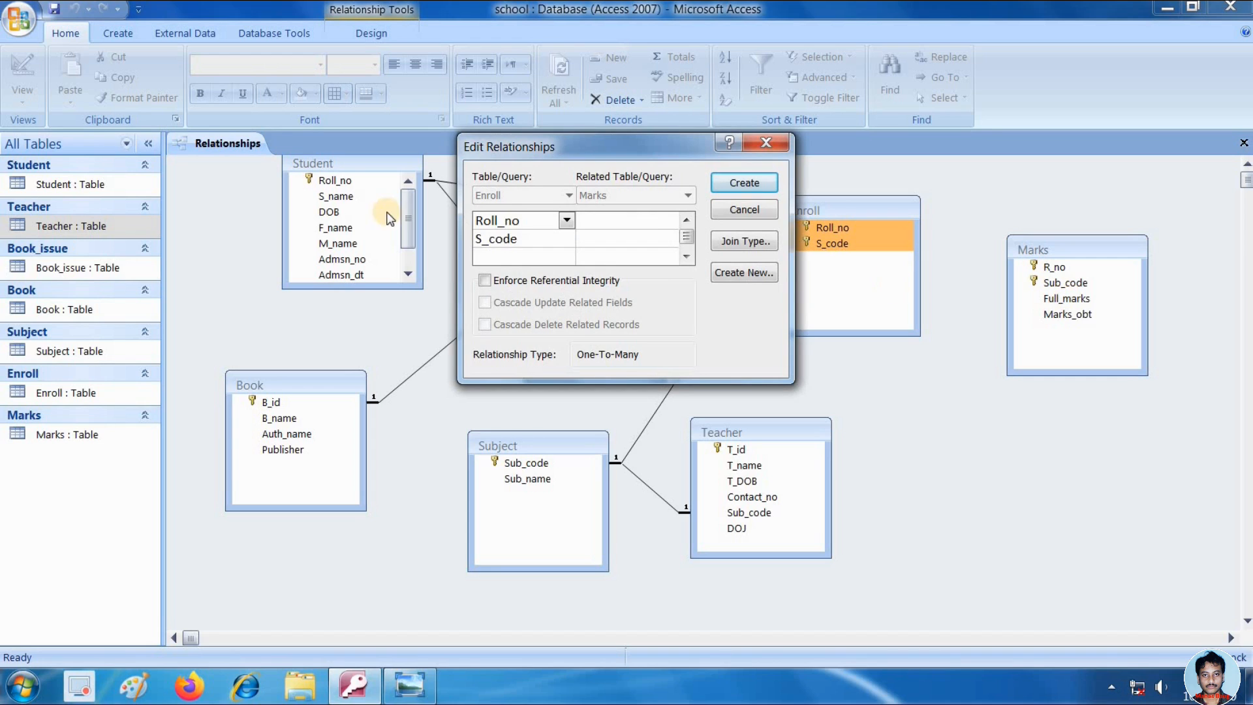
left_click(660, 222)
left_click(670, 220)
left_click(636, 240)
left_click(636, 240)
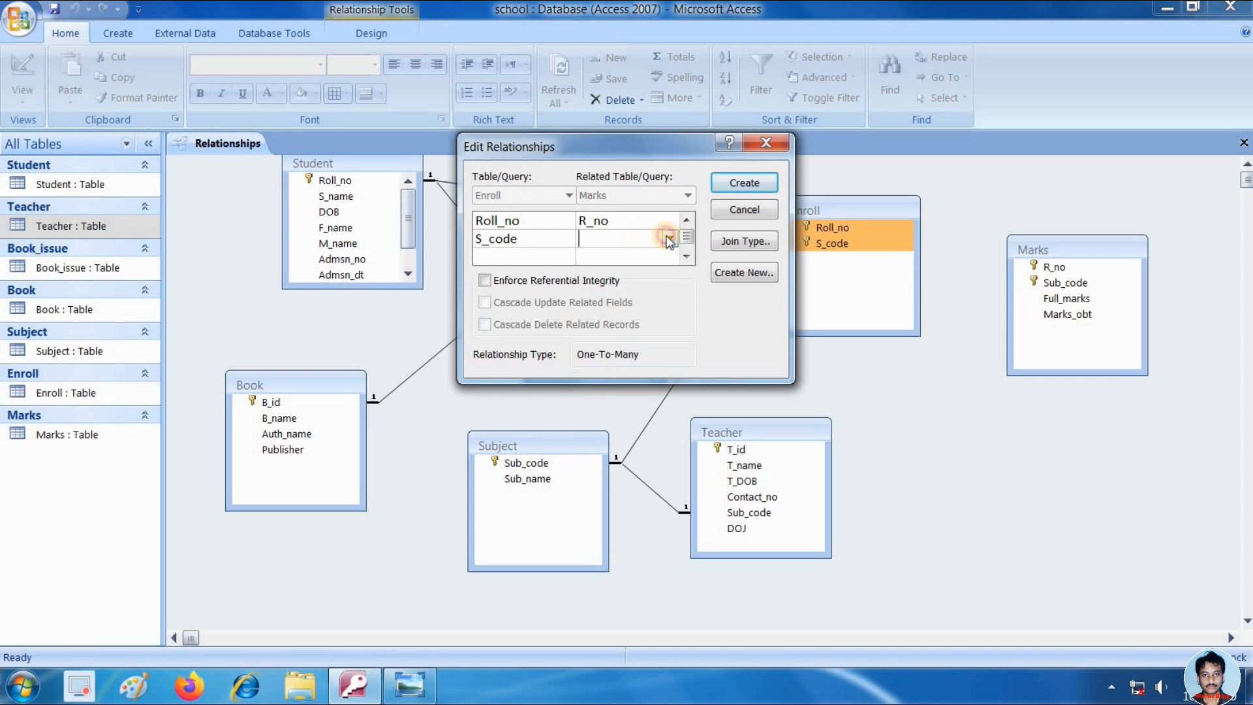
left_click(670, 239)
left_click(608, 274)
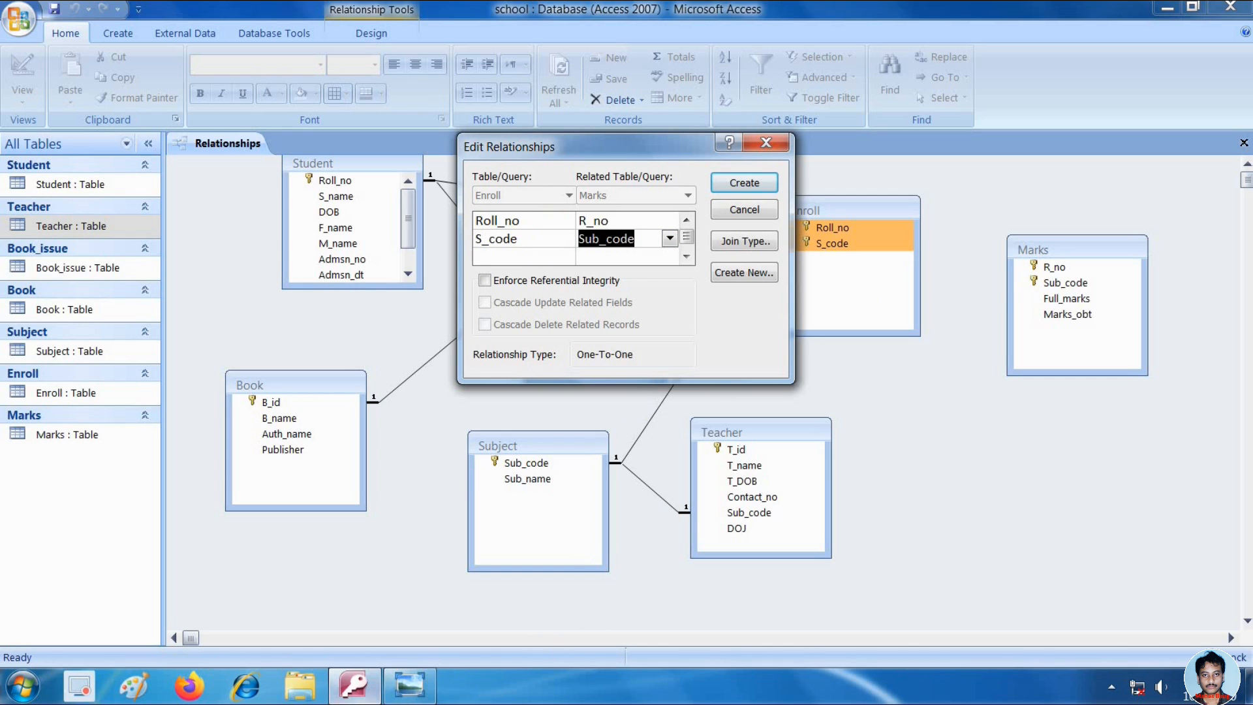
- Enforce referential integrity with cascading updates and deletes, and try to create the Enroll to Marks relationship
left_click(404, 696)
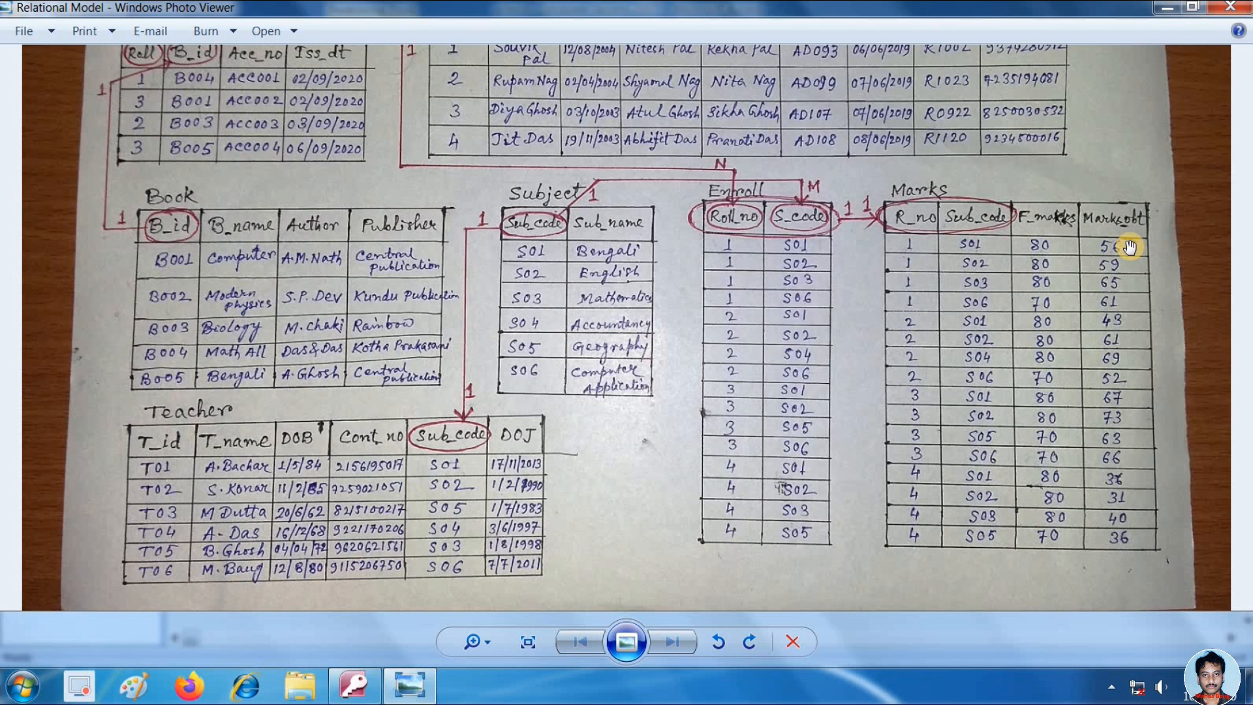
left_click(408, 685)
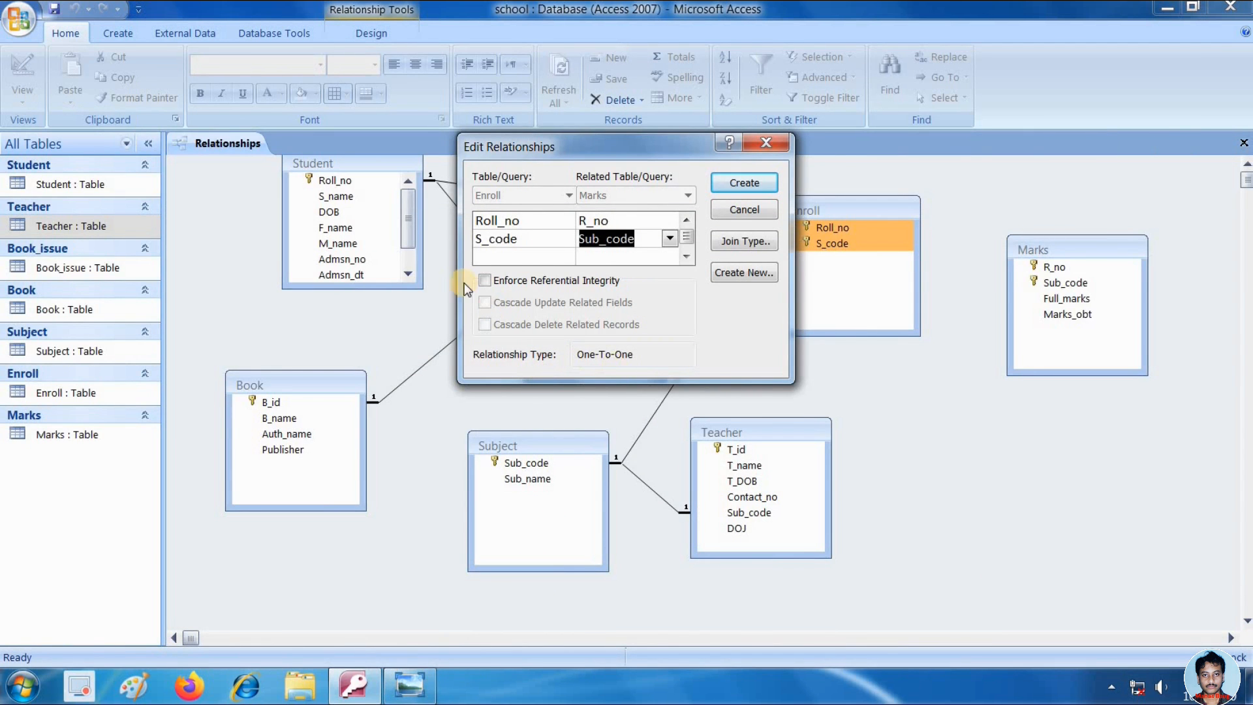
left_click(490, 284)
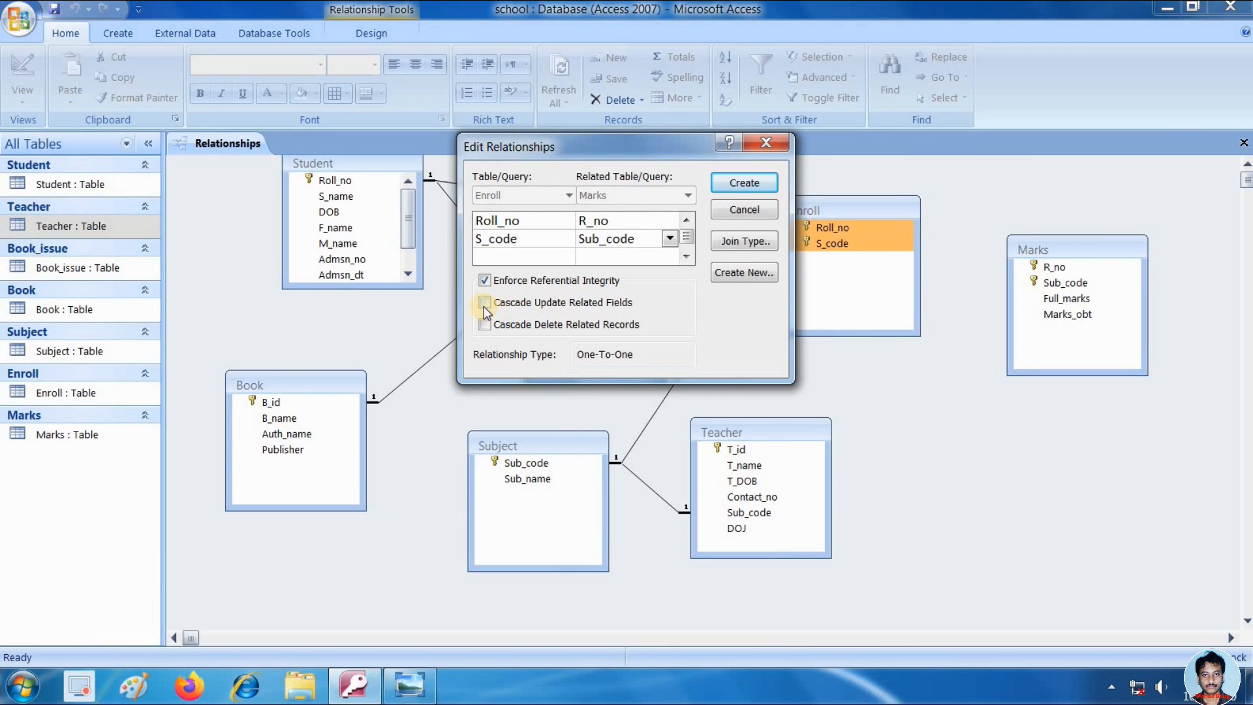
left_click(484, 303)
left_click(484, 324)
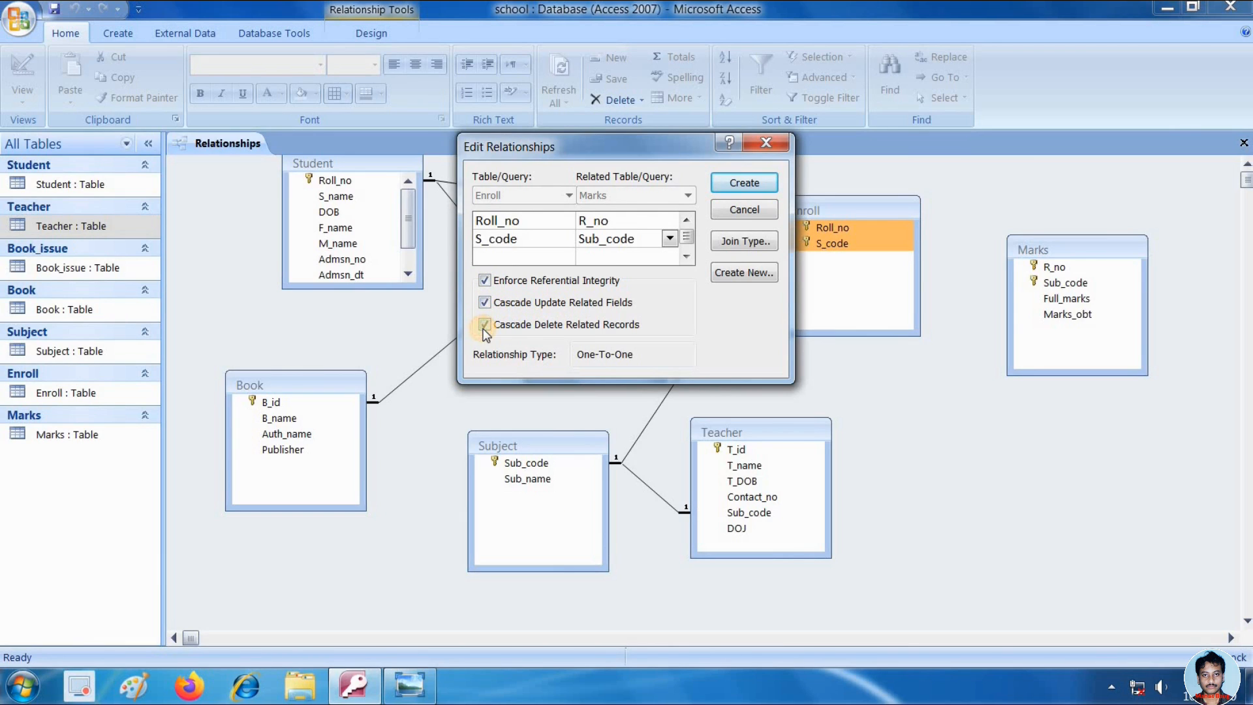
left_click(745, 187)
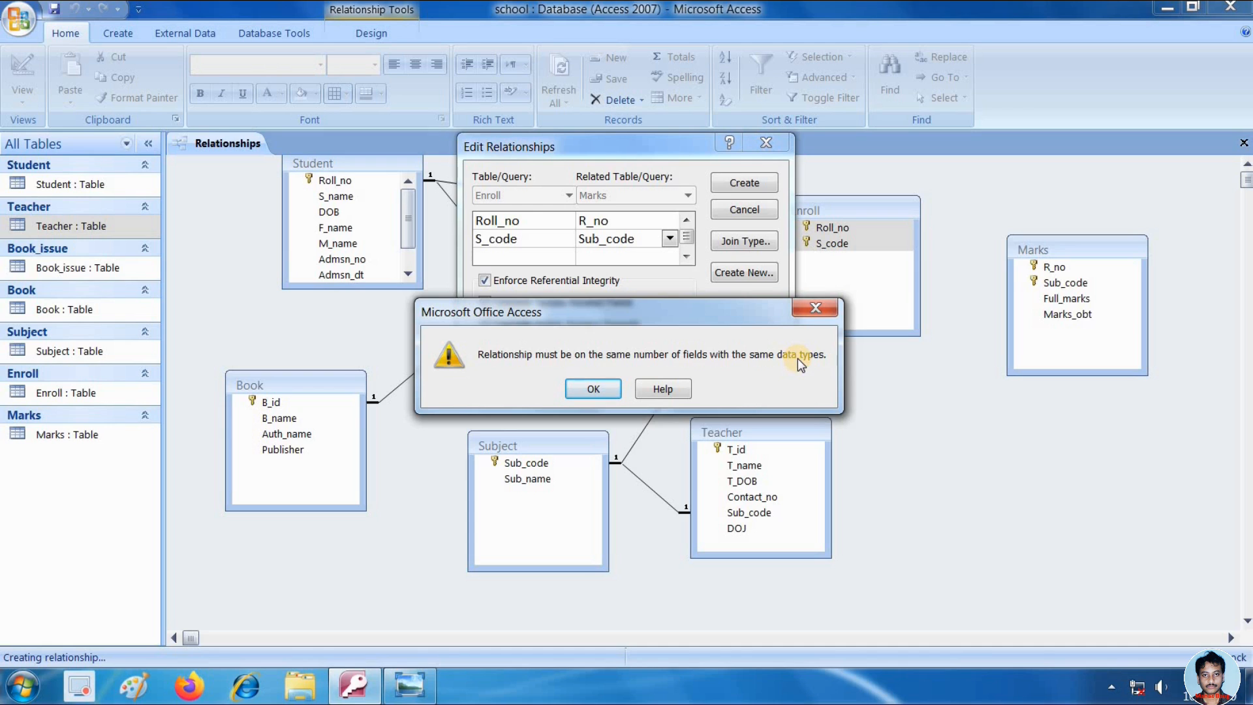
left_click(593, 386)
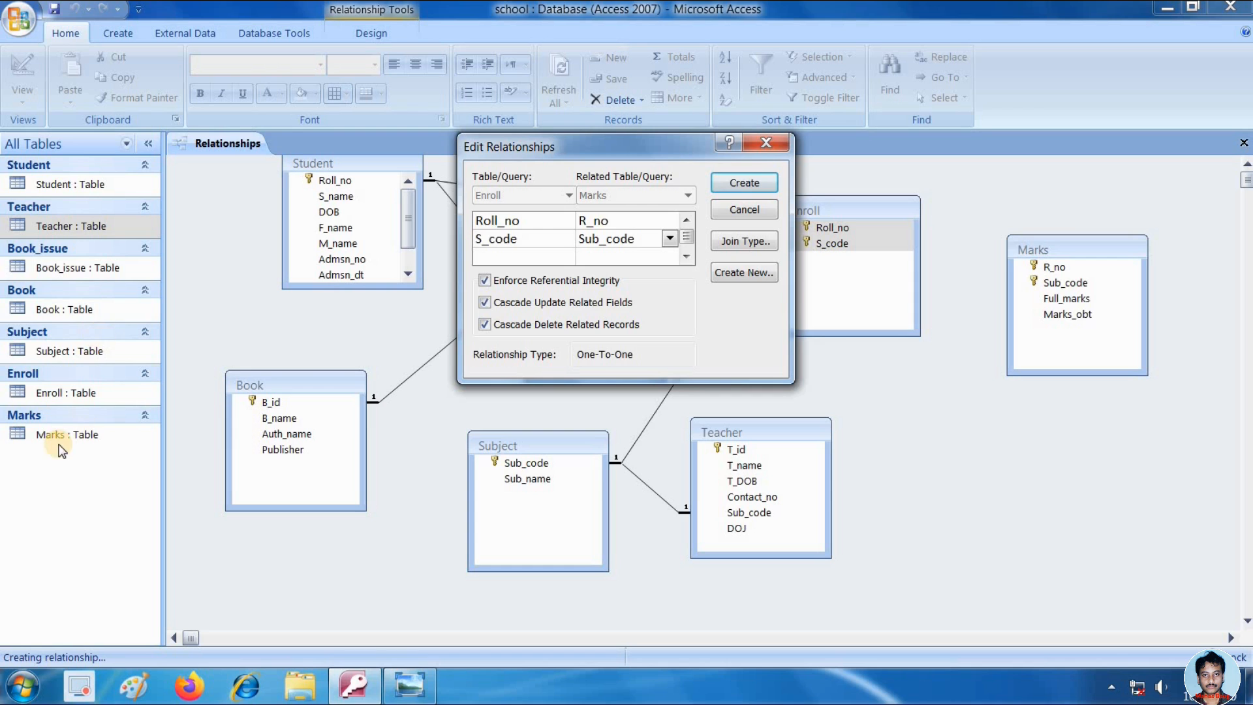
- Move the Edit Relationships dialog aside and cancel the pending Enroll to Marks relationship
left_click_drag(629, 141, 697, 387)
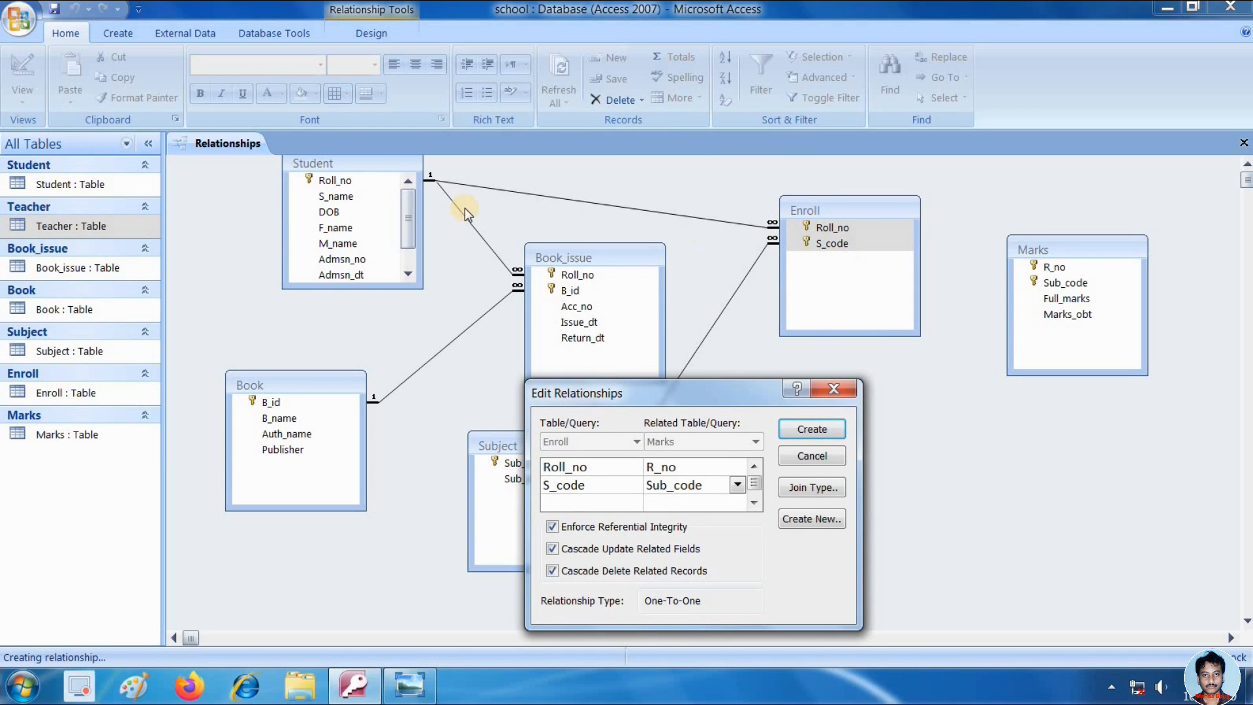
left_click_drag(703, 390, 594, 174)
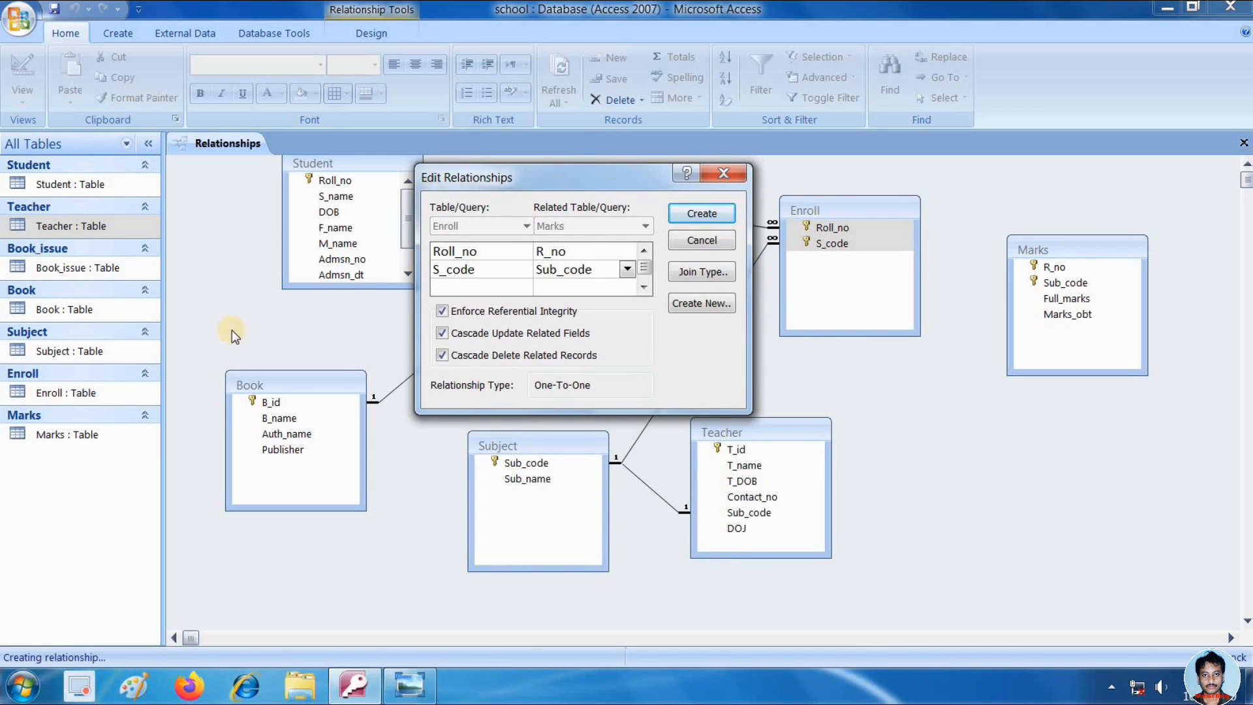
left_click(64, 438)
left_click(721, 242)
- Open the Marks and Enroll tables in Design View and compare the field sizes of R_no and Roll_no
right_click(80, 440)
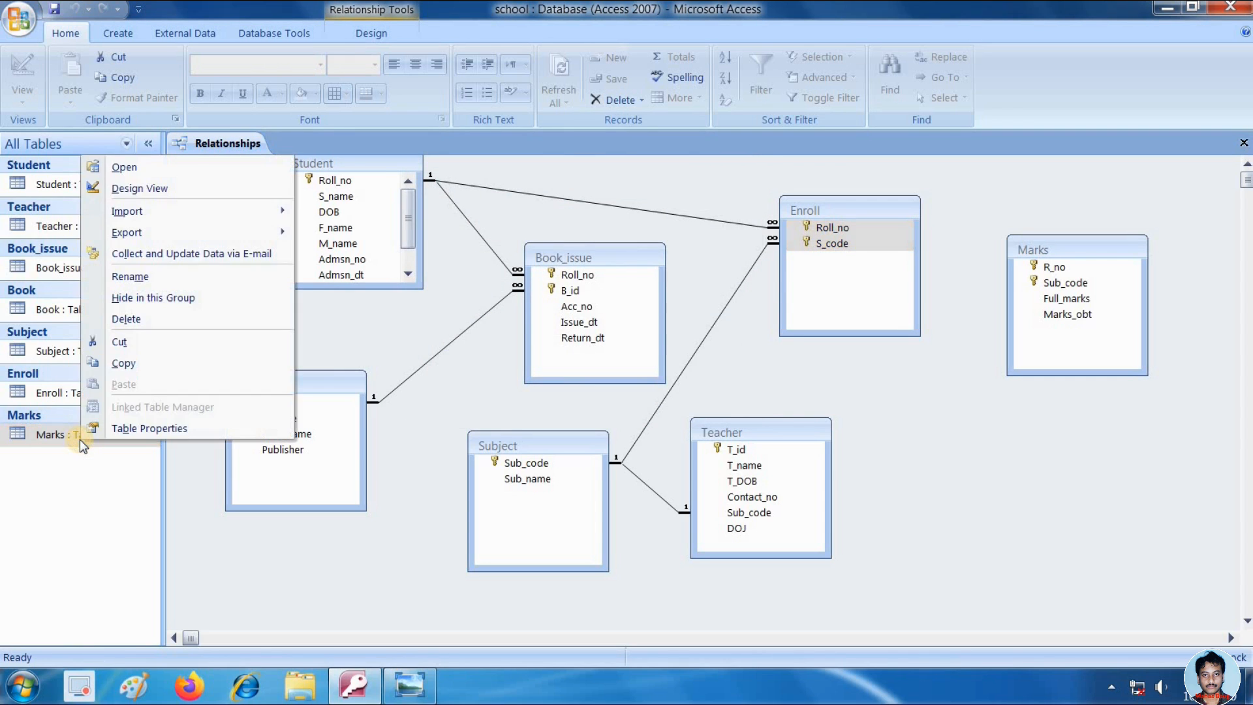
left_click(153, 189)
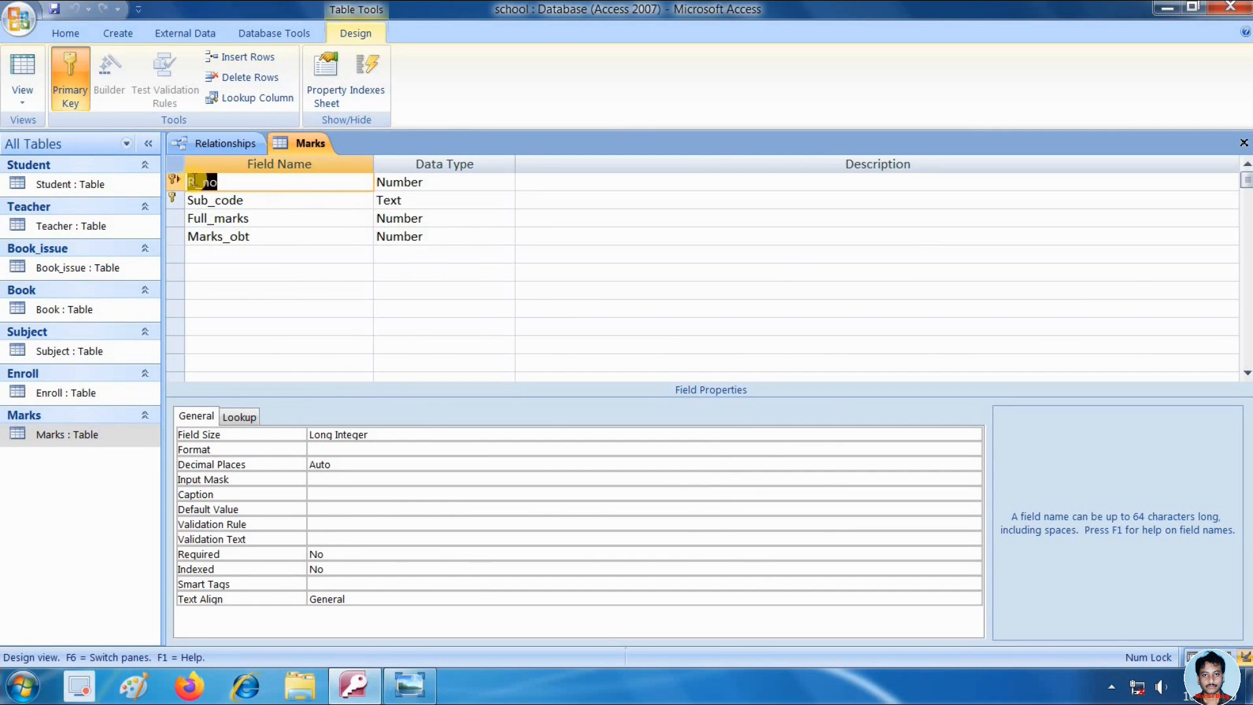
left_click(441, 182)
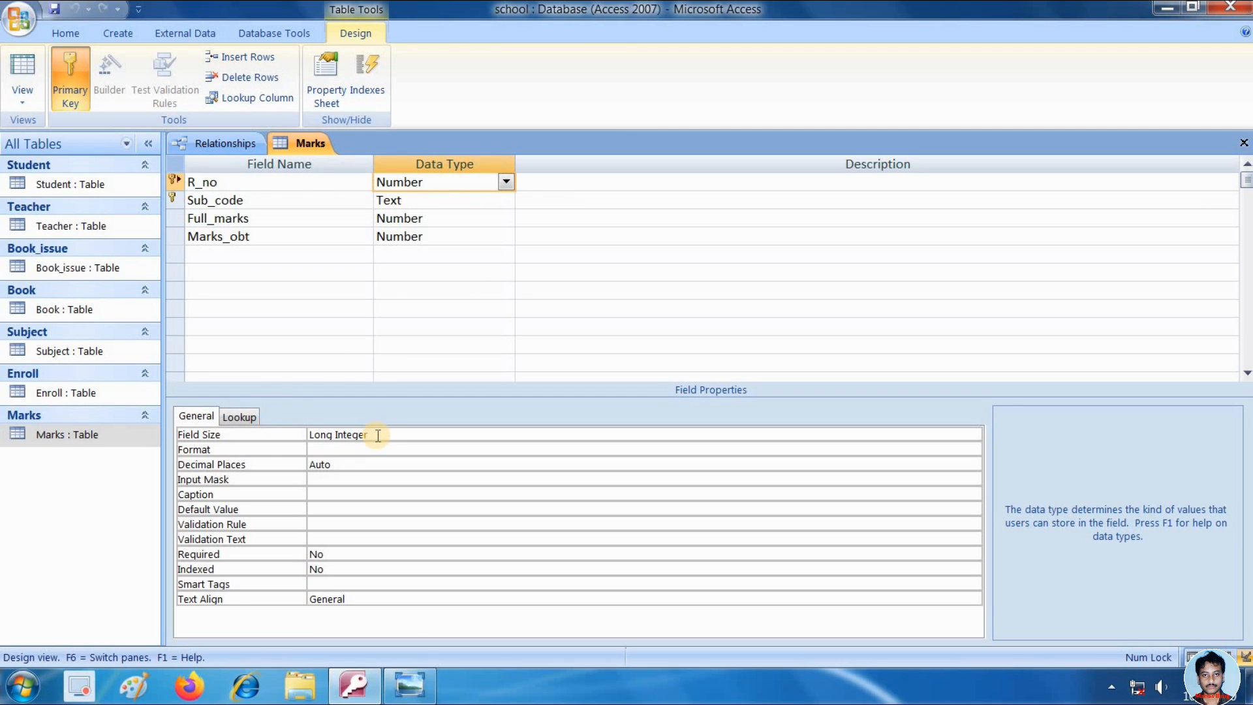
right_click(89, 392)
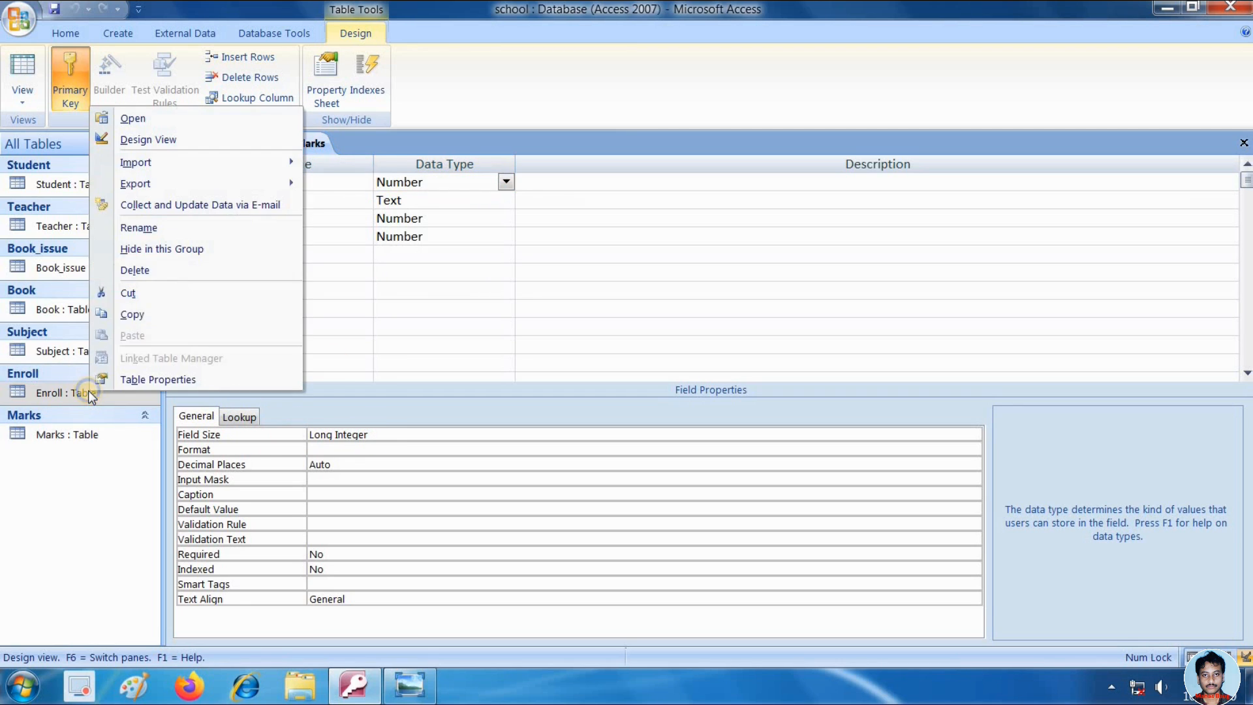
left_click(163, 140)
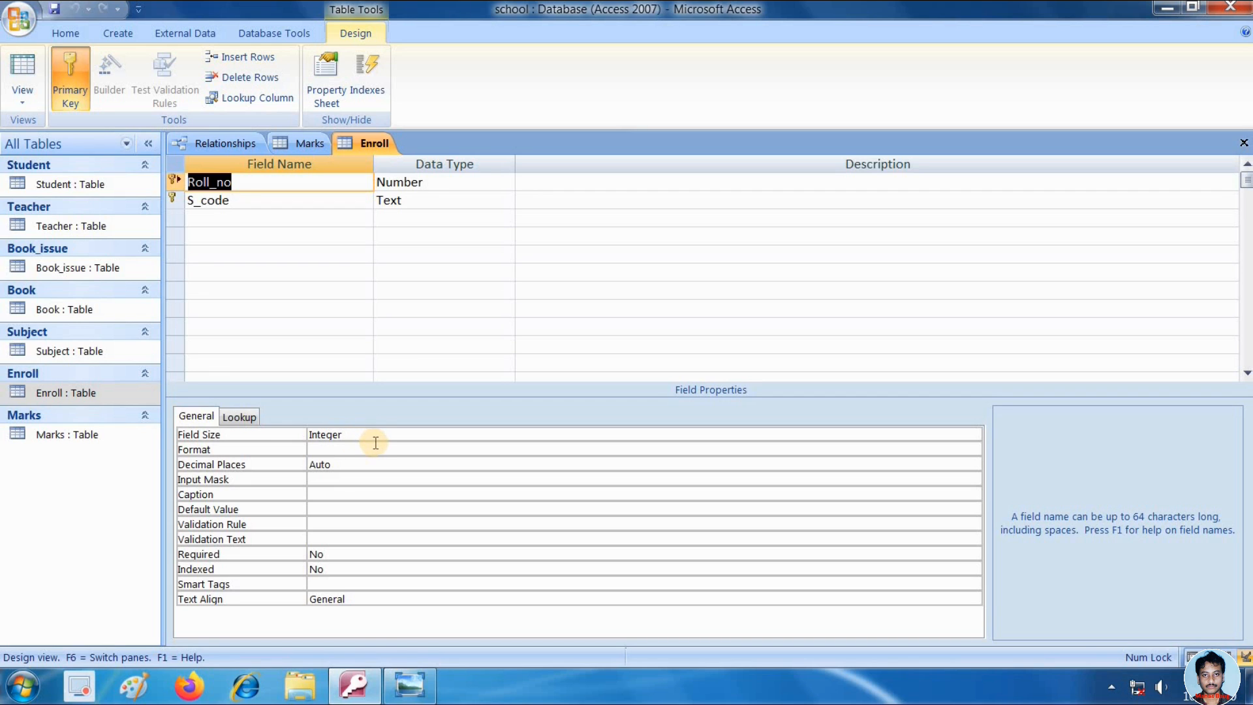
- Set the field size of R_no in the Marks table to Integer
left_click(308, 146)
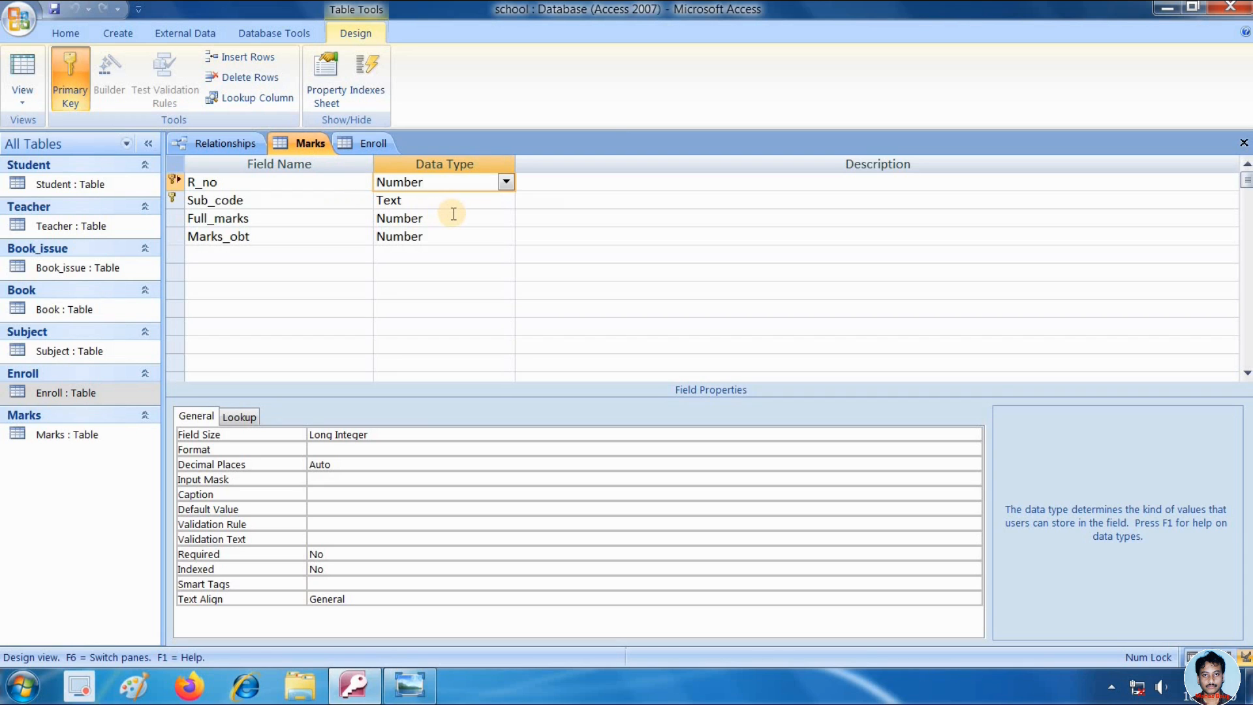
left_click(397, 435)
left_click(974, 435)
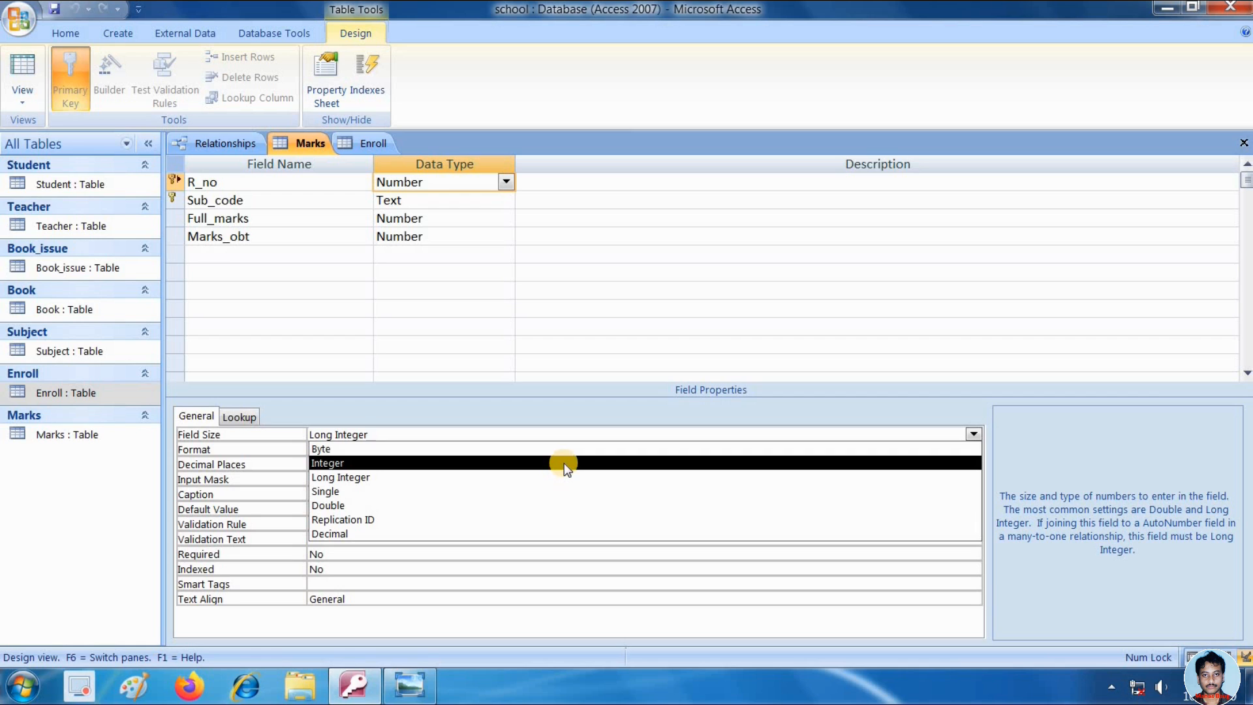
left_click(564, 464)
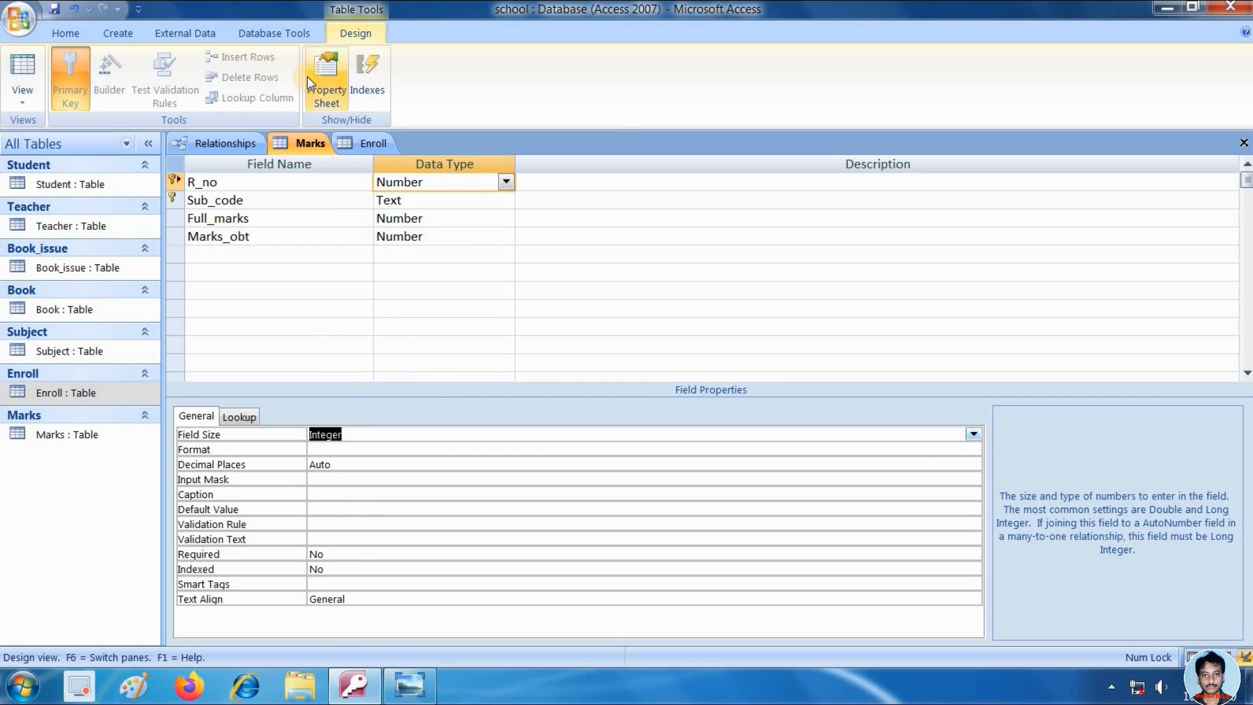
- Check the field sizes of Roll_no and S_code in Enroll against Sub_code in Marks
left_click(363, 145)
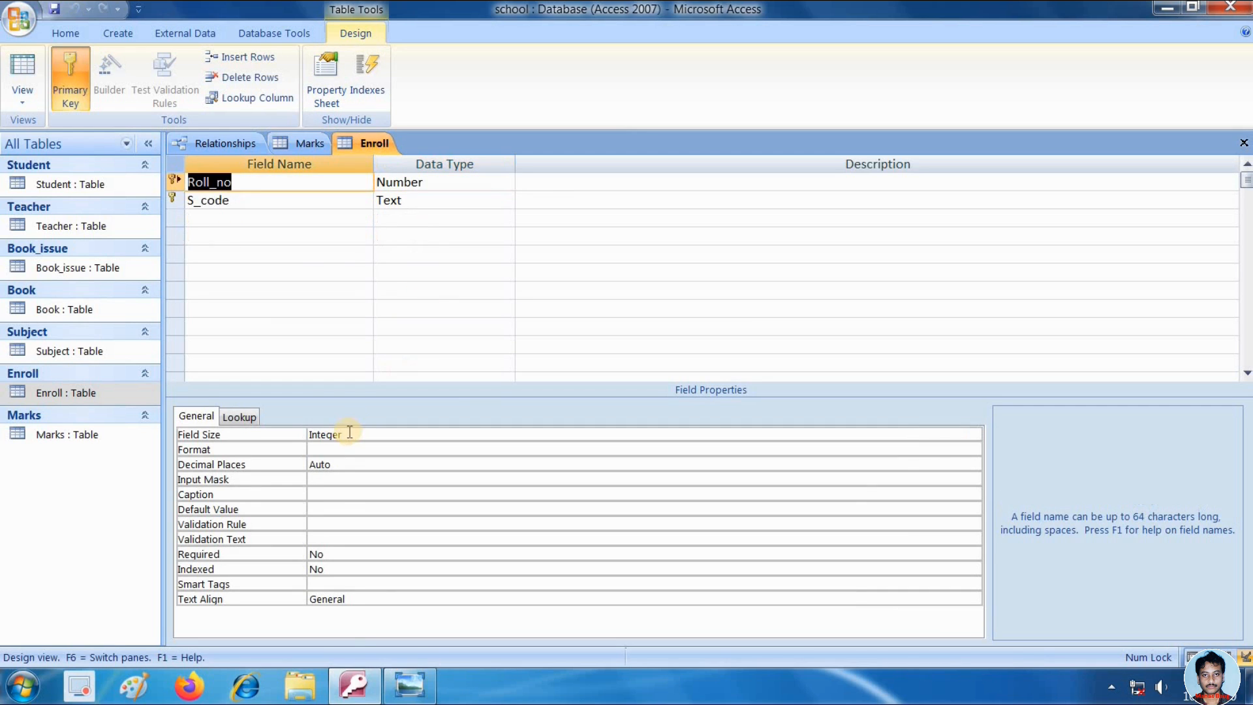
left_click(286, 201)
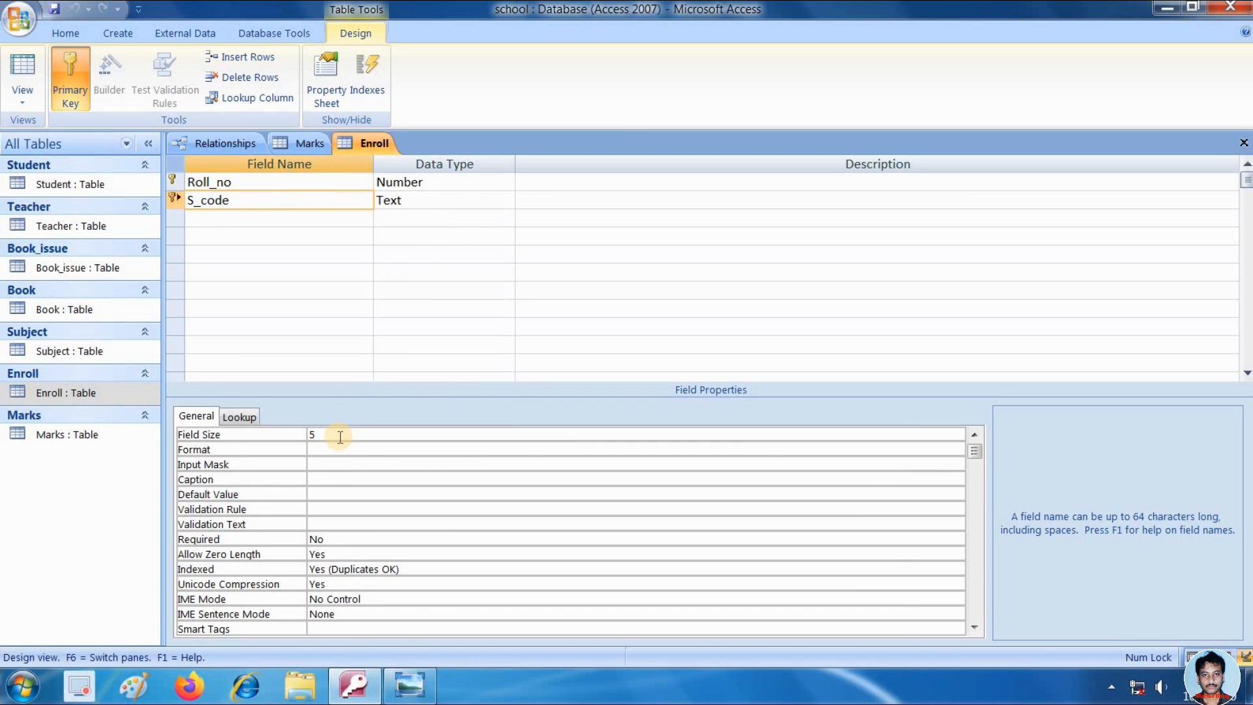
left_click(301, 143)
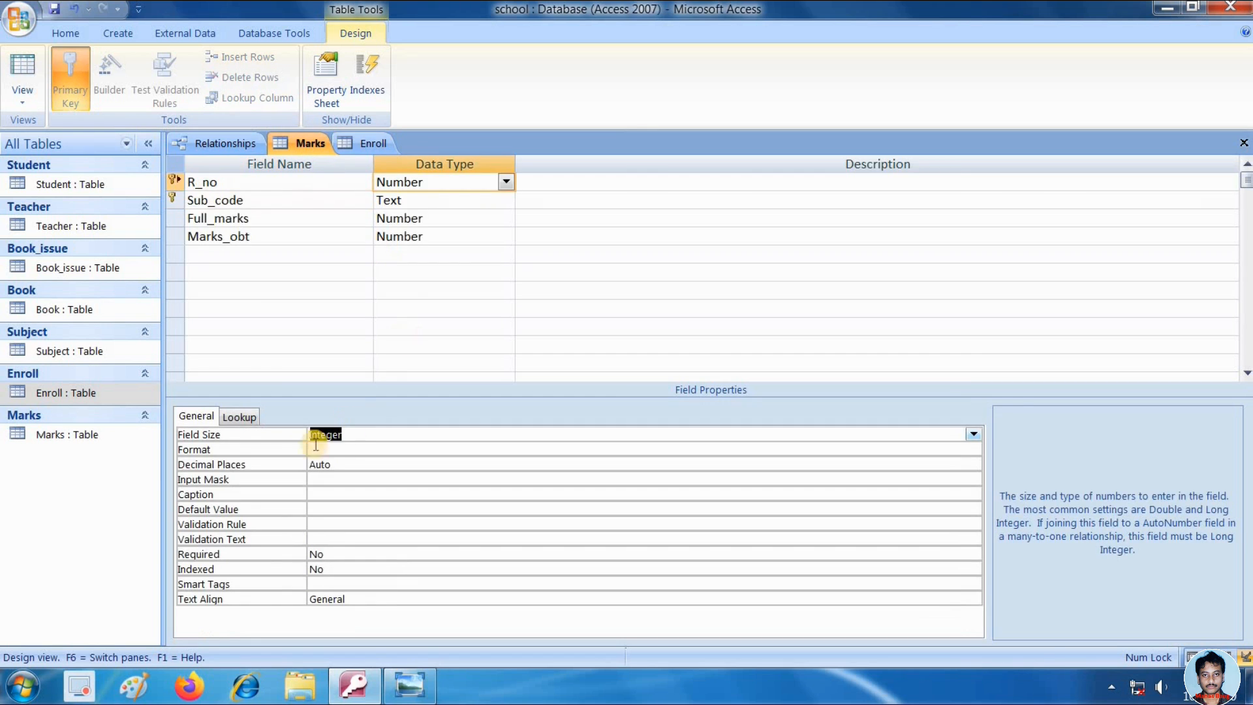
left_click(279, 201)
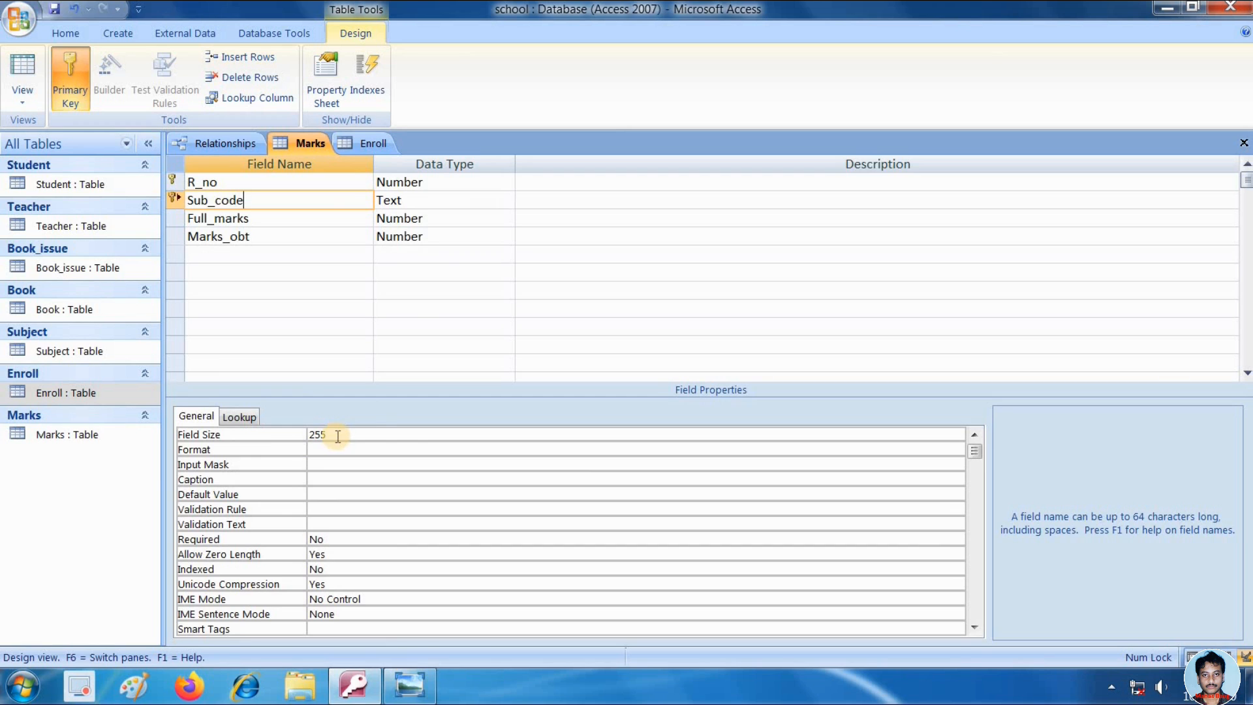
left_click(362, 144)
- Save the Marks table design and return to the relationships diagram
left_click(306, 142)
left_click(55, 9)
left_click(221, 143)
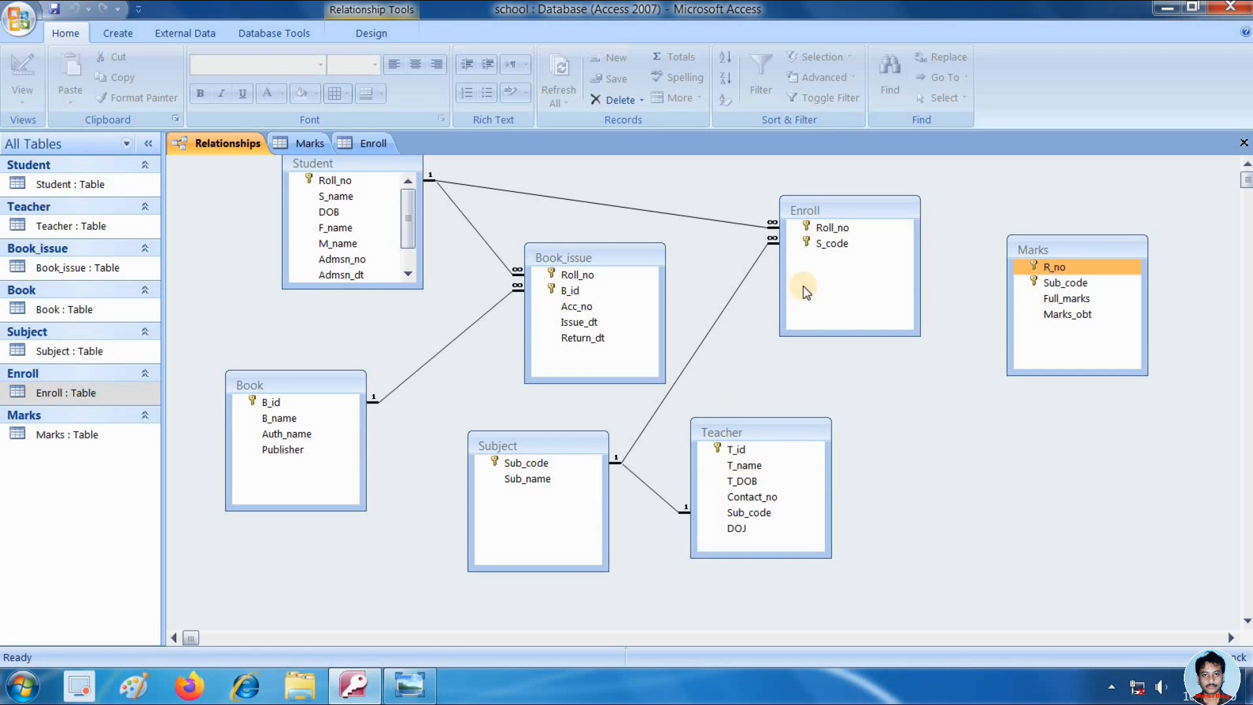
- Start the Enroll to Marks relationship again, pairing Roll_no with R_no and S_code with Sub_code
left_click(828, 228)
left_click(840, 229)
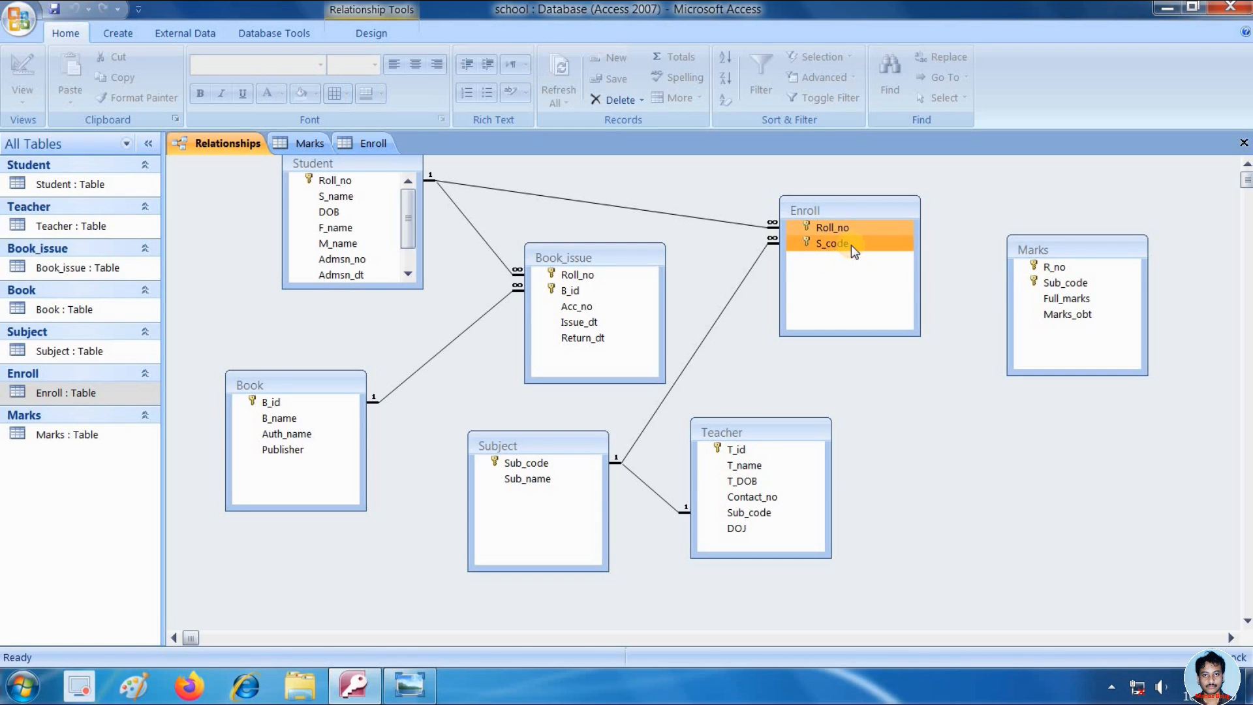
left_click(851, 245, "ctrl")
left_click_drag(845, 233, 1059, 269)
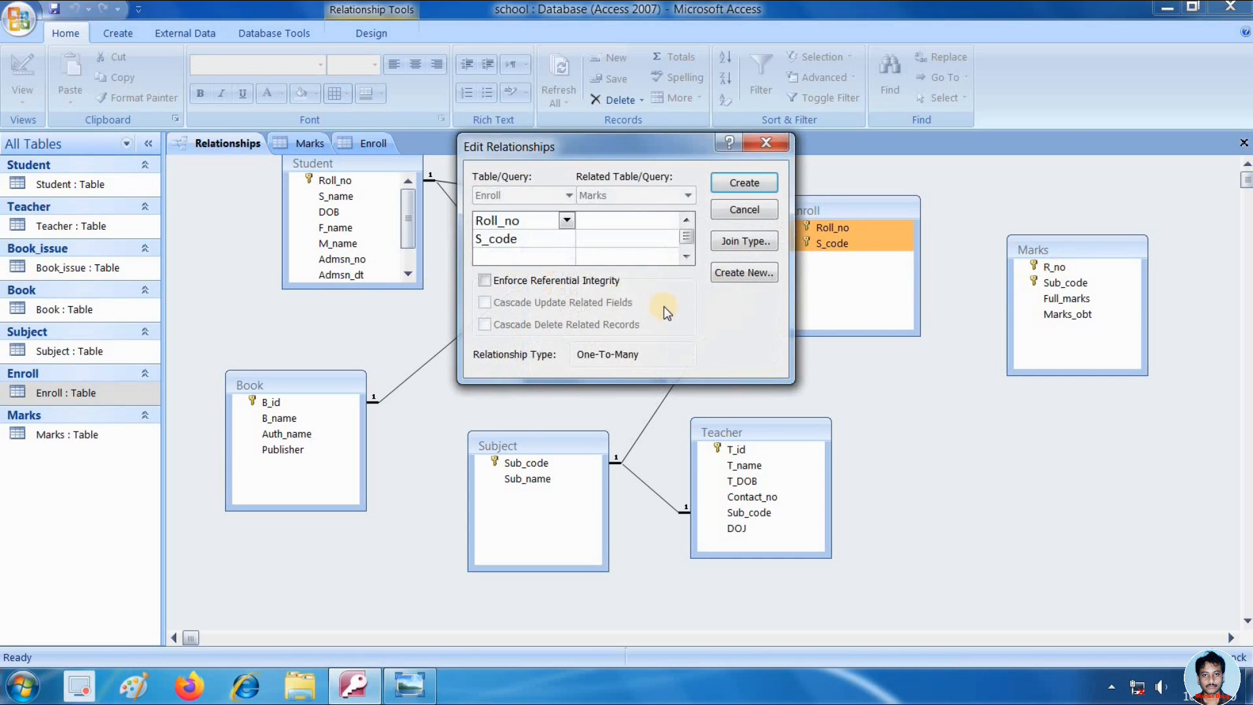
left_click(659, 218)
left_click(670, 220)
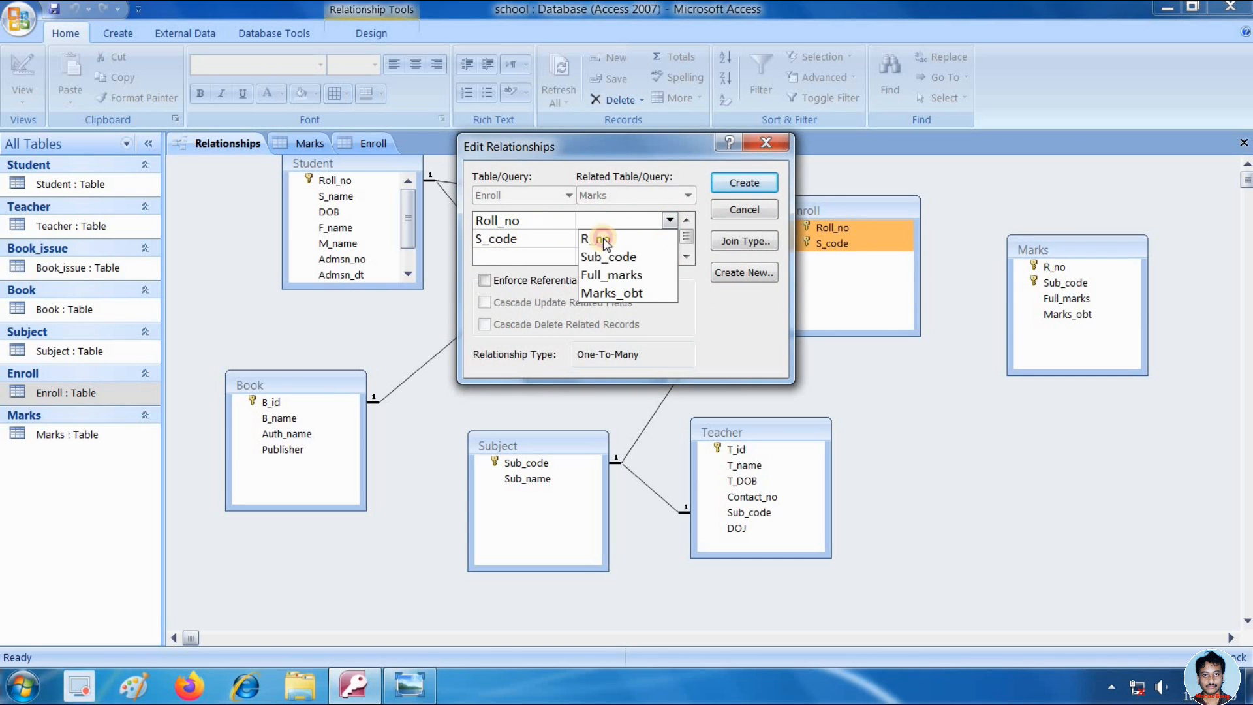
left_click(598, 239)
left_click(627, 239)
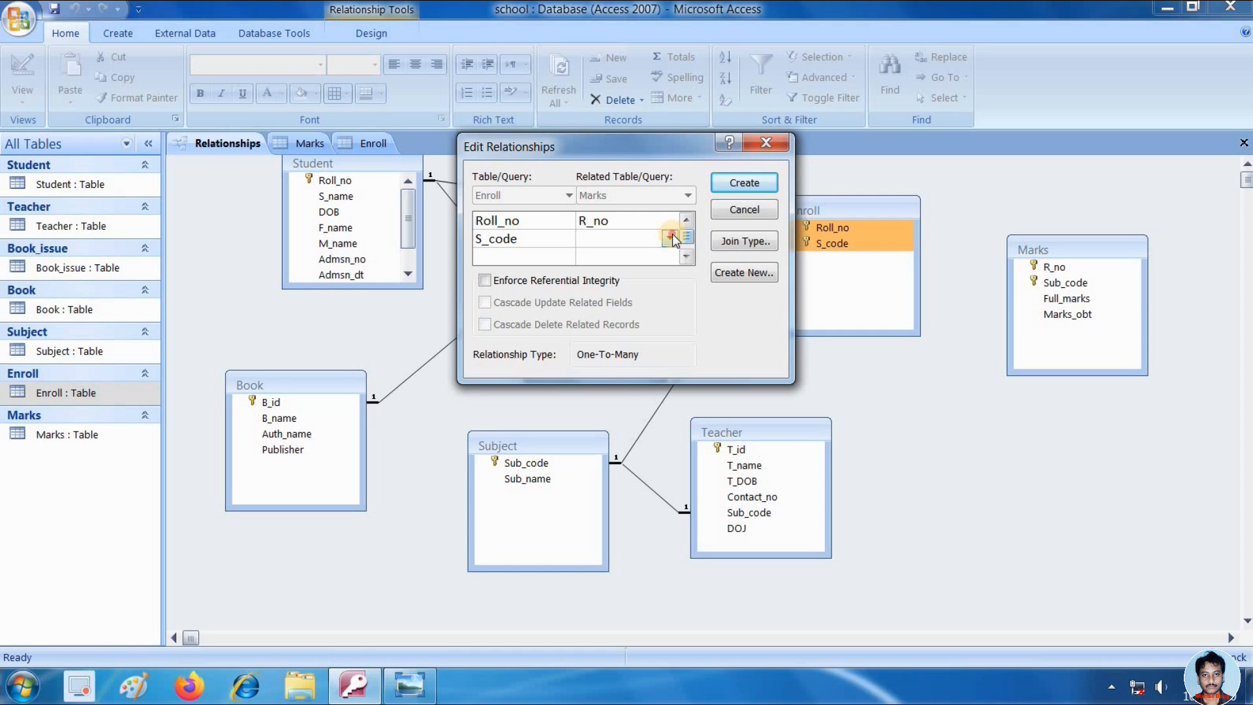
left_click(670, 238)
left_click(588, 275)
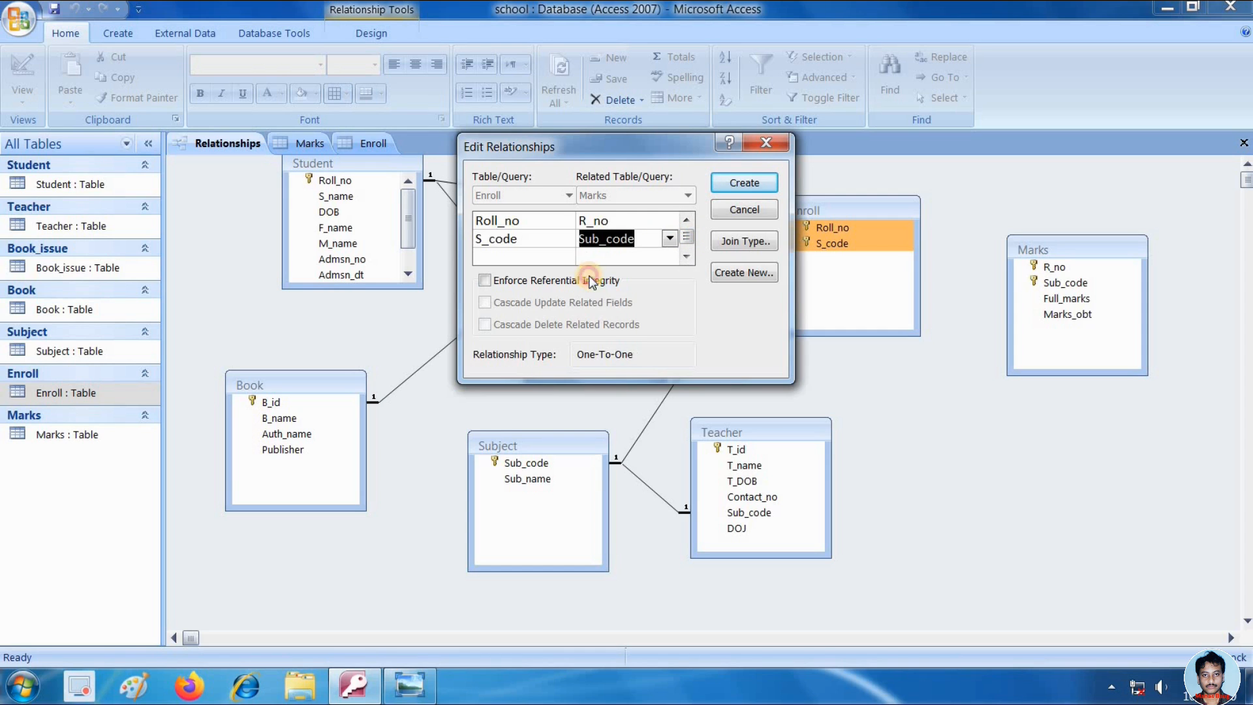
- Try to create the Enroll to Marks relationship with referential integrity enforced, then cancel the dialog
left_click(484, 281)
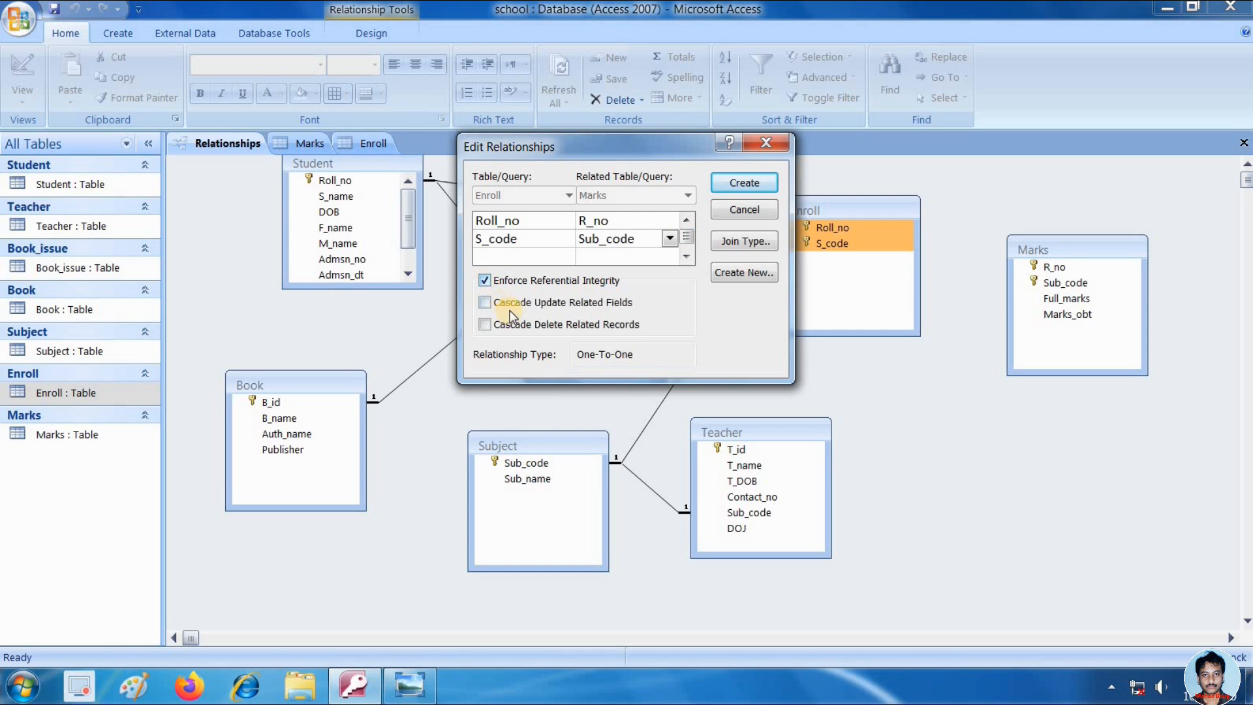
left_click(754, 186)
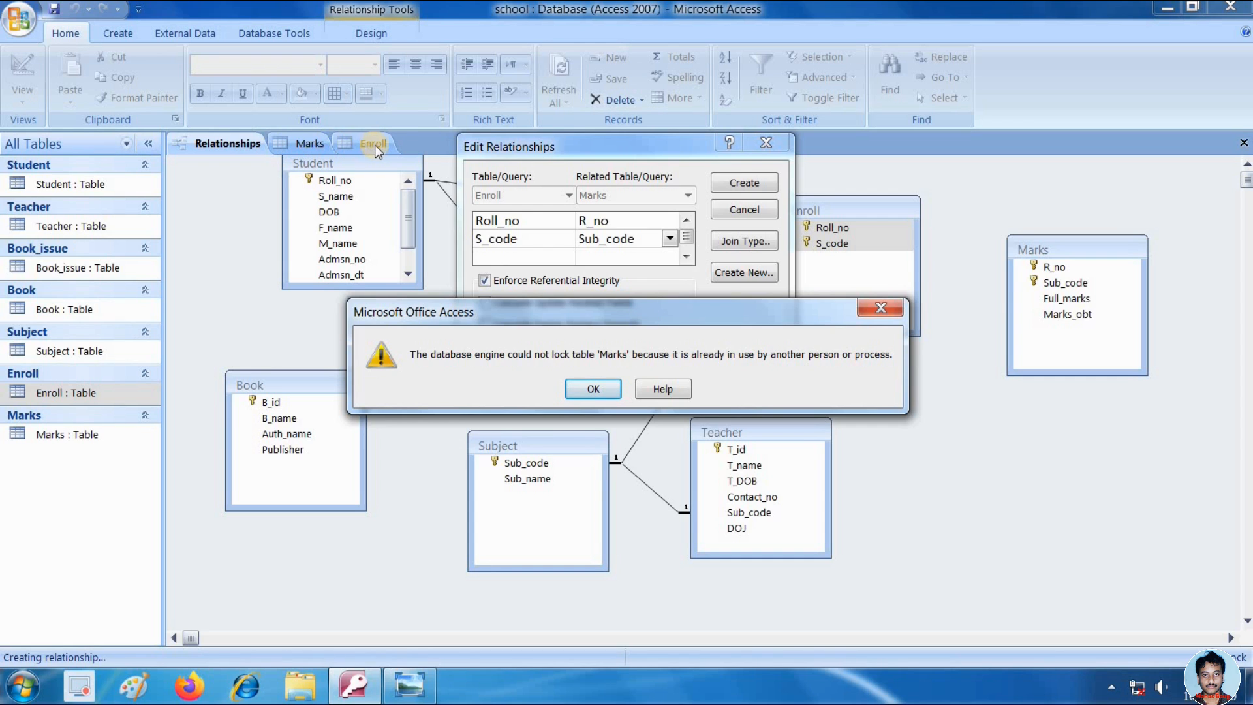
left_click(594, 388)
left_click(744, 208)
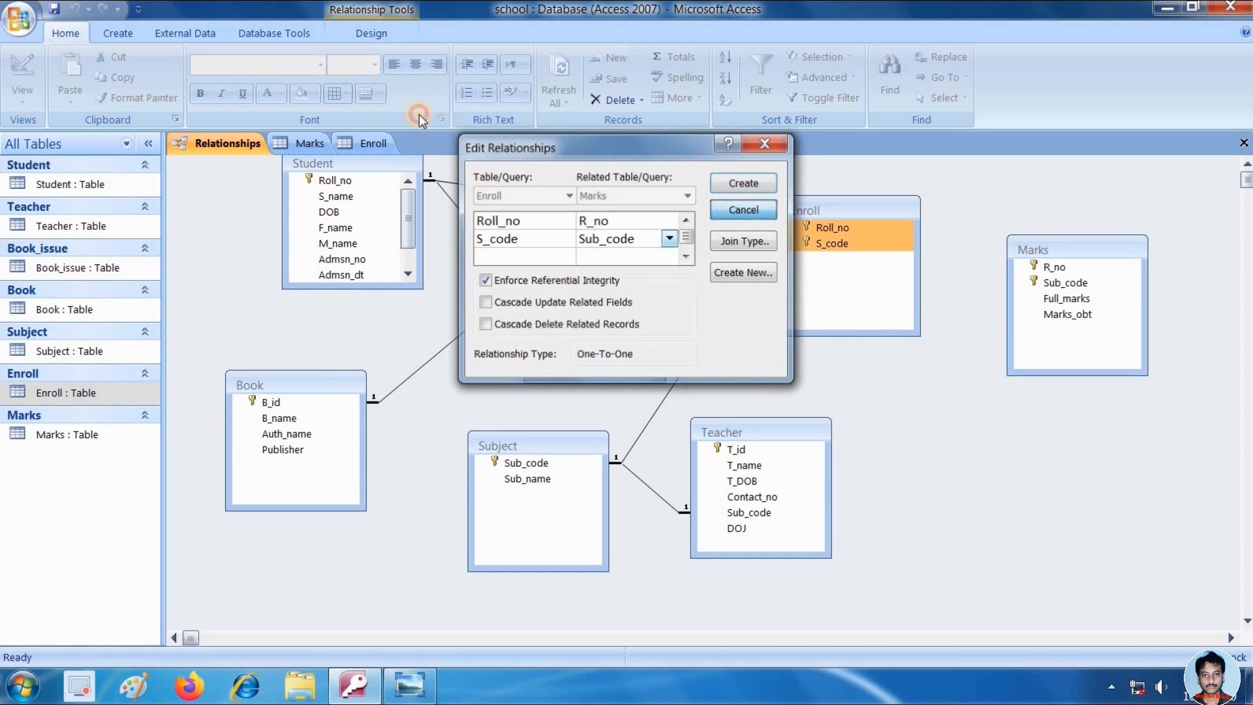
- Close the open Enroll and Marks table designs, leaving only the relationships diagram open
right_click(362, 139)
left_click(389, 175)
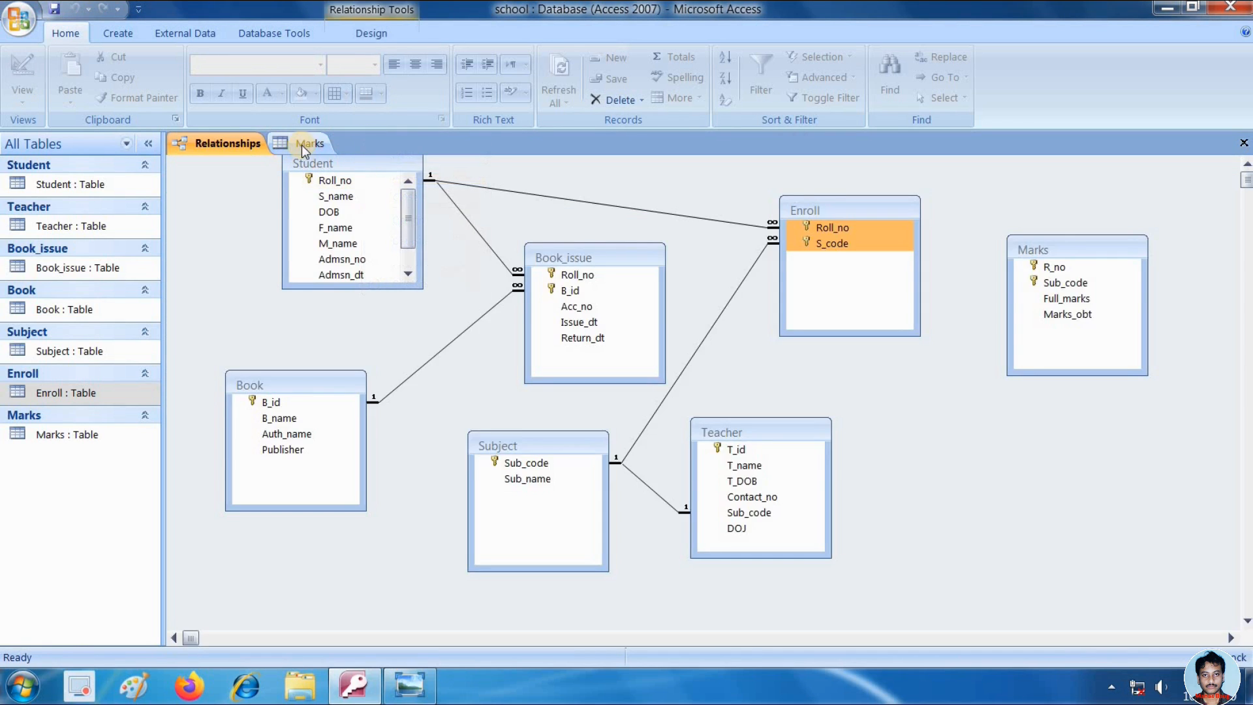
right_click(302, 144)
left_click(354, 176)
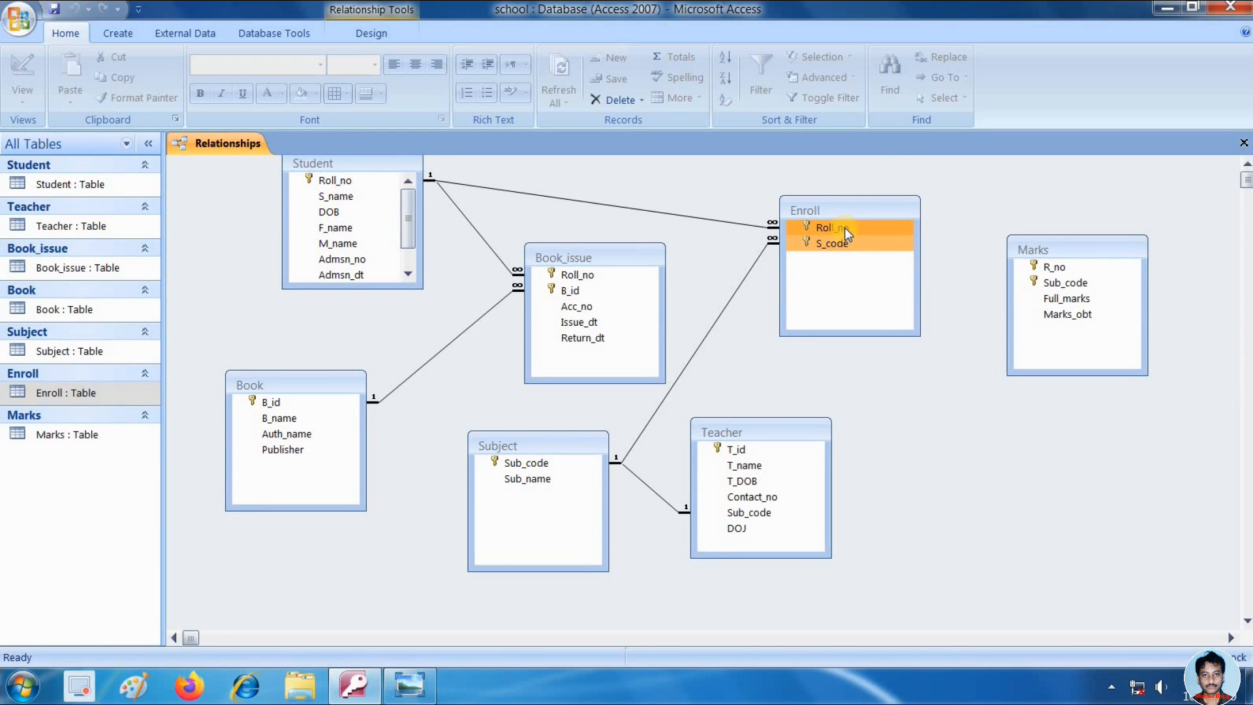
- Create the Enroll to Marks relationship from Roll_no to R_no and S_code to Sub_code with referential integrity enforced
left_click_drag(845, 227, 1050, 266)
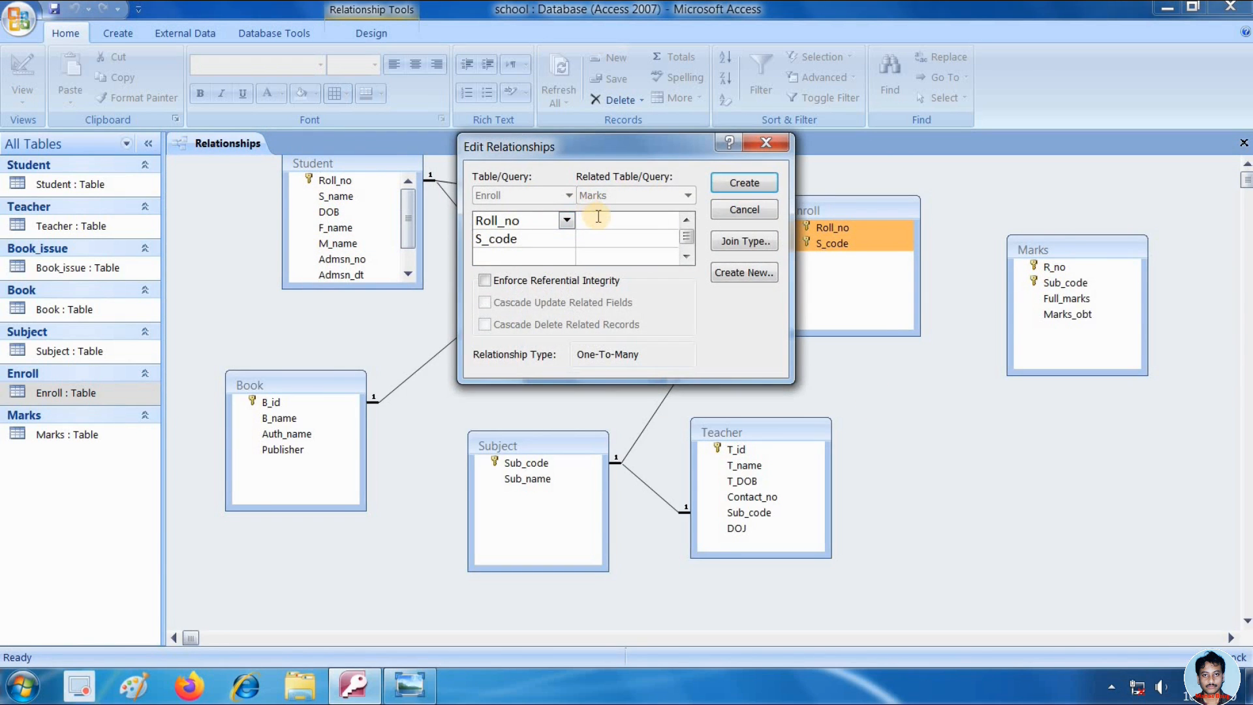
left_click(656, 220)
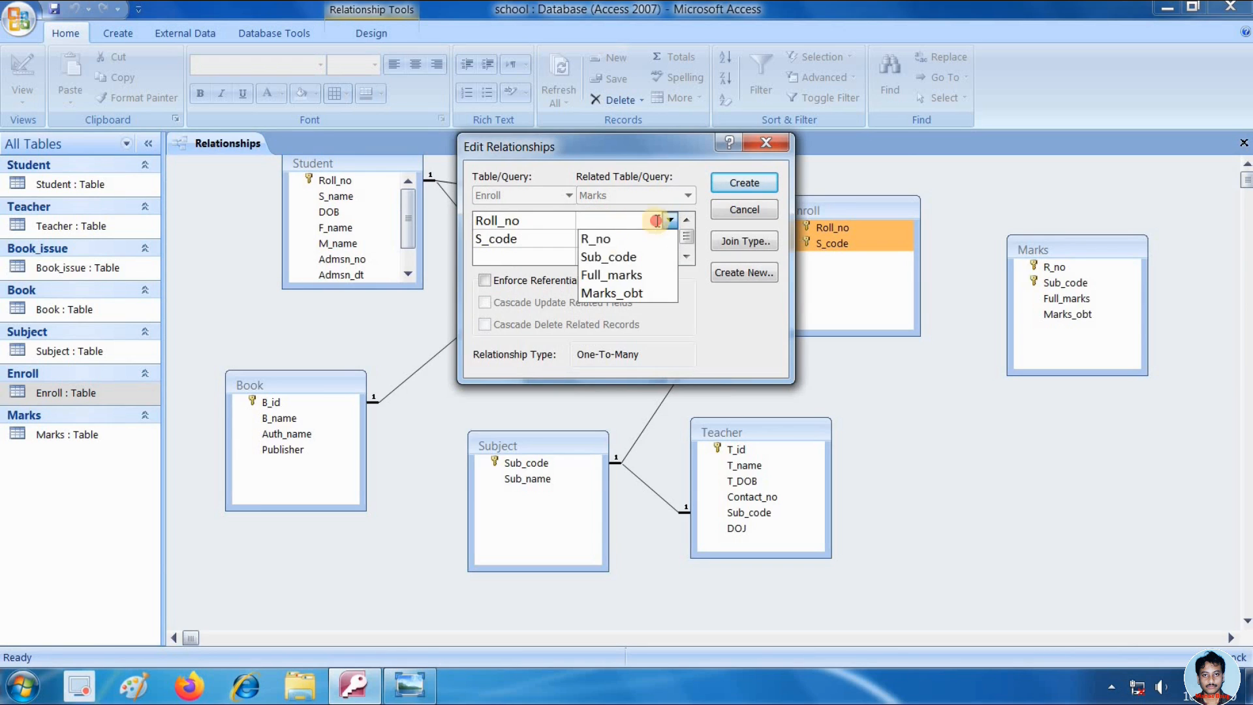
left_click(628, 239)
left_click(637, 238)
left_click(670, 239)
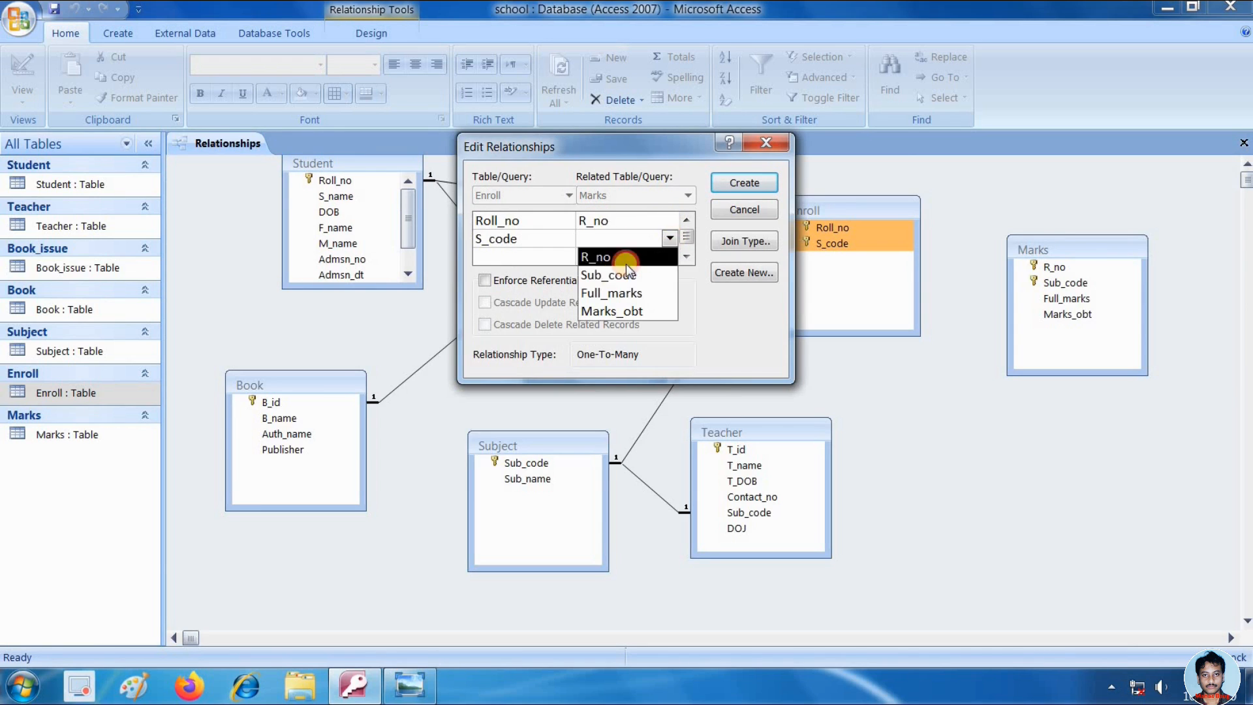
left_click(616, 265)
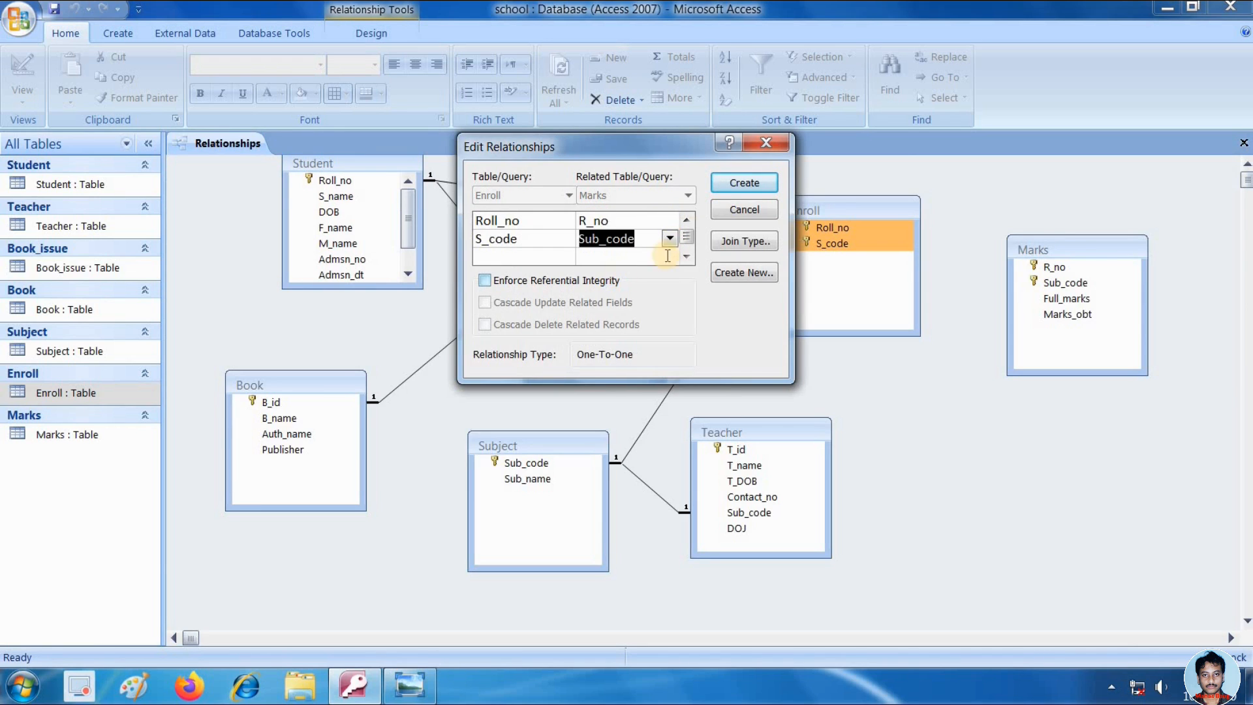
left_click(484, 280)
left_click(757, 184)
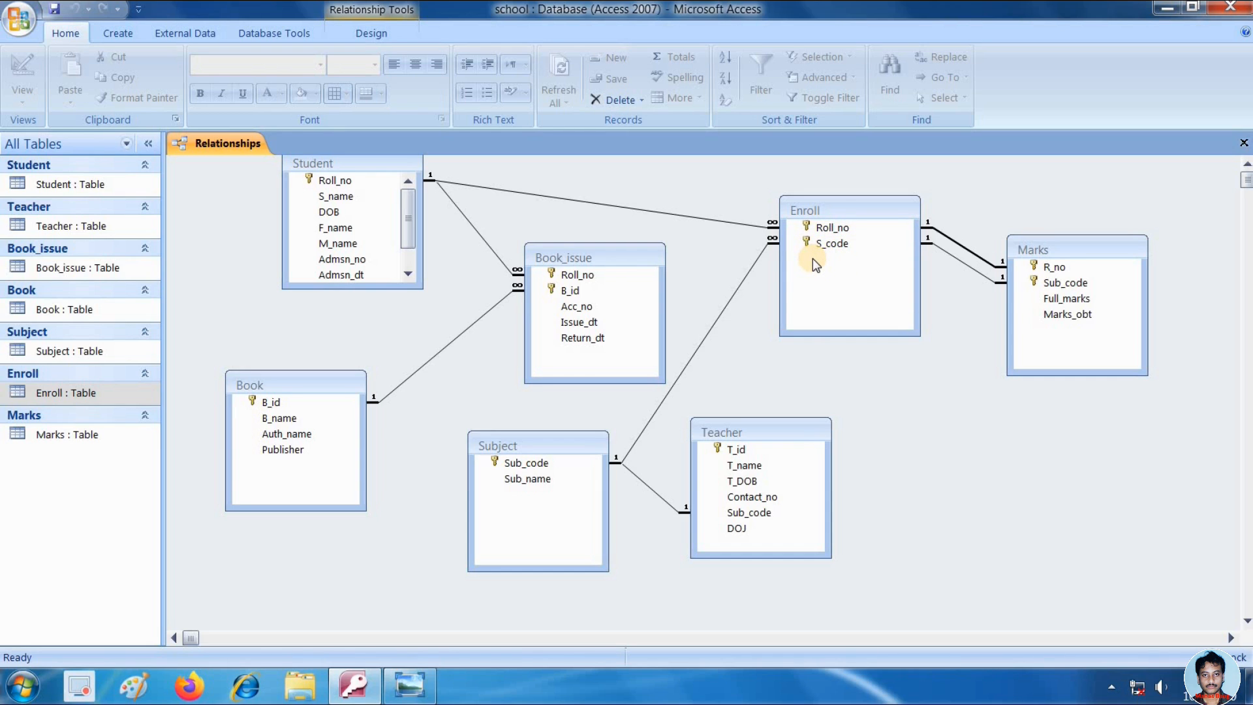
- Open Enroll and Marks in Design View and compare the field sizes of S_code and Sub_code
right_click(84, 398)
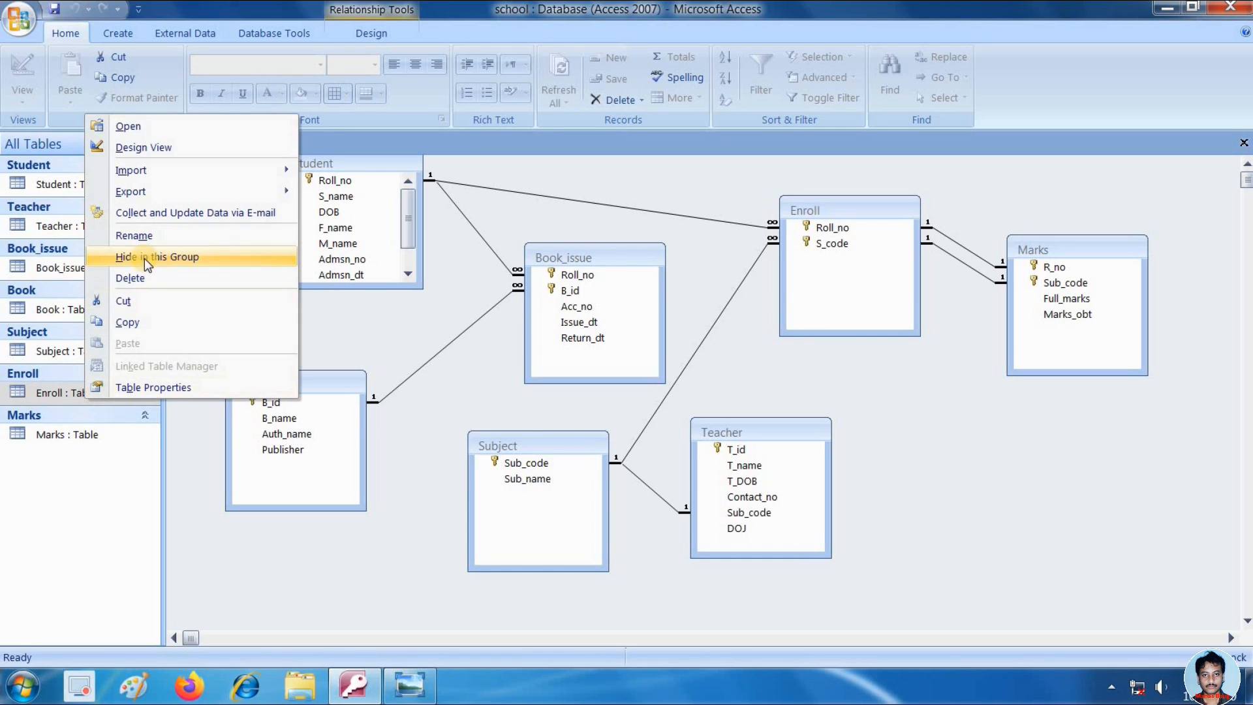
left_click(159, 148)
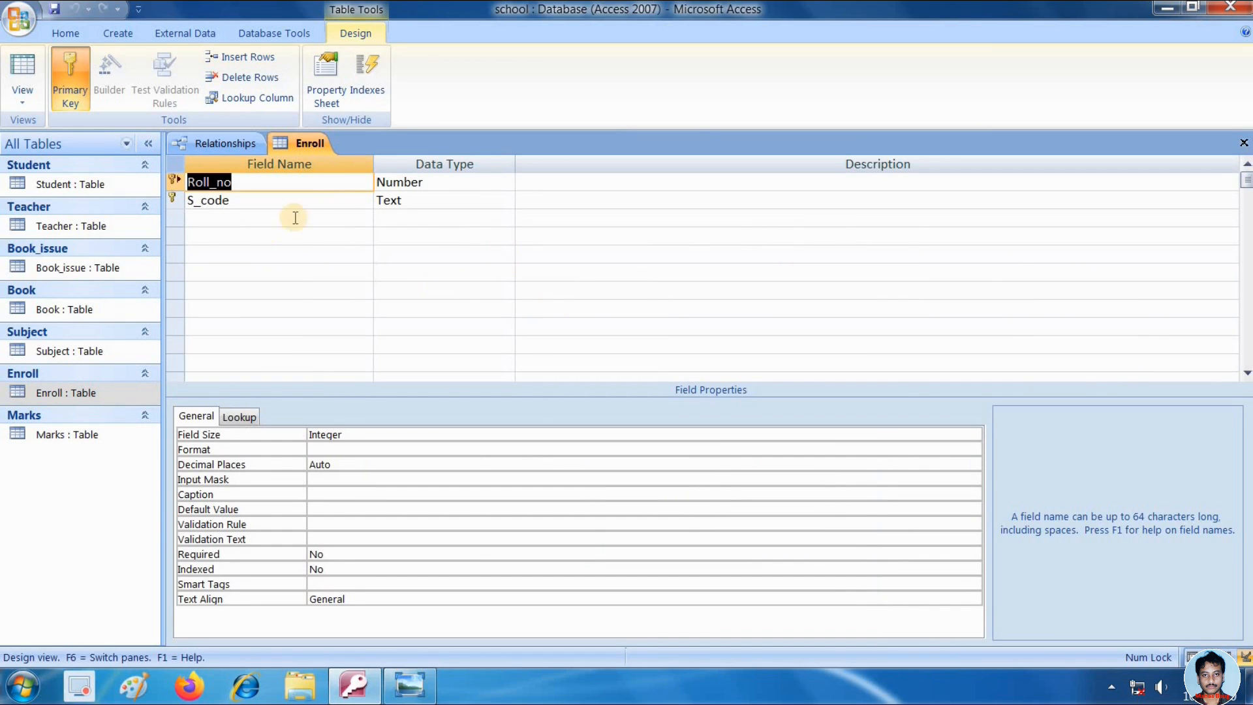
left_click(333, 201)
left_click(323, 436)
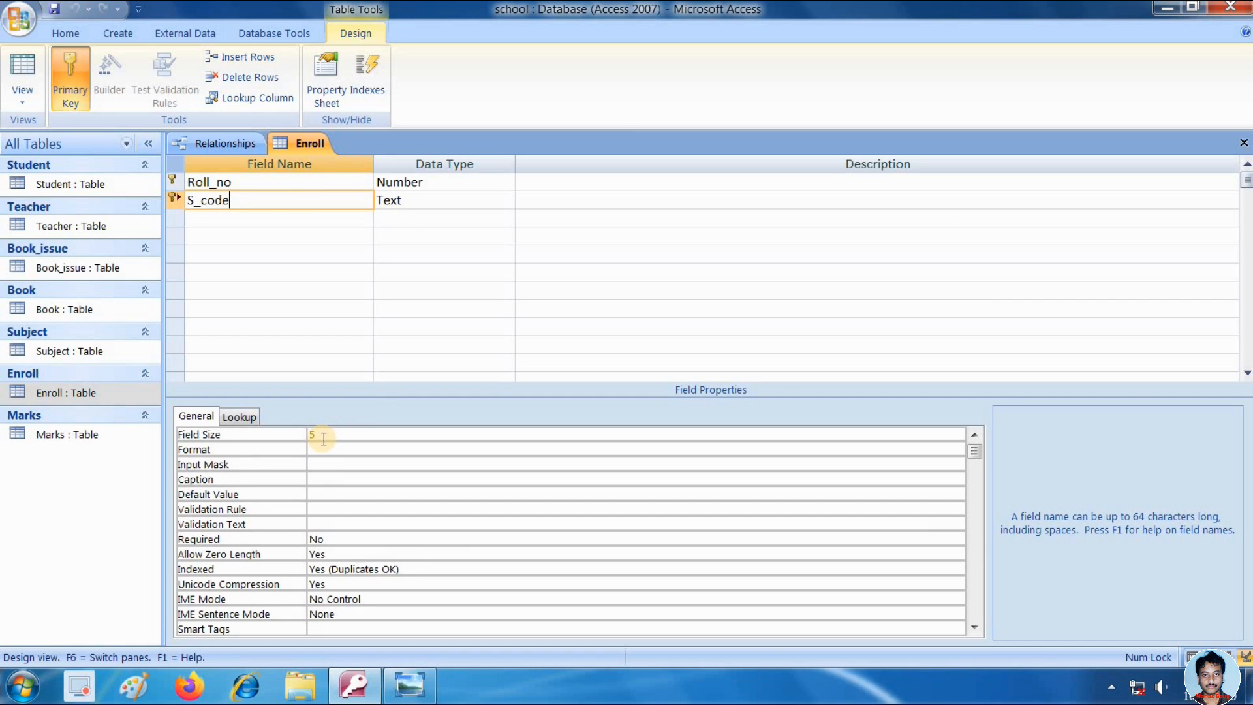
right_click(68, 438)
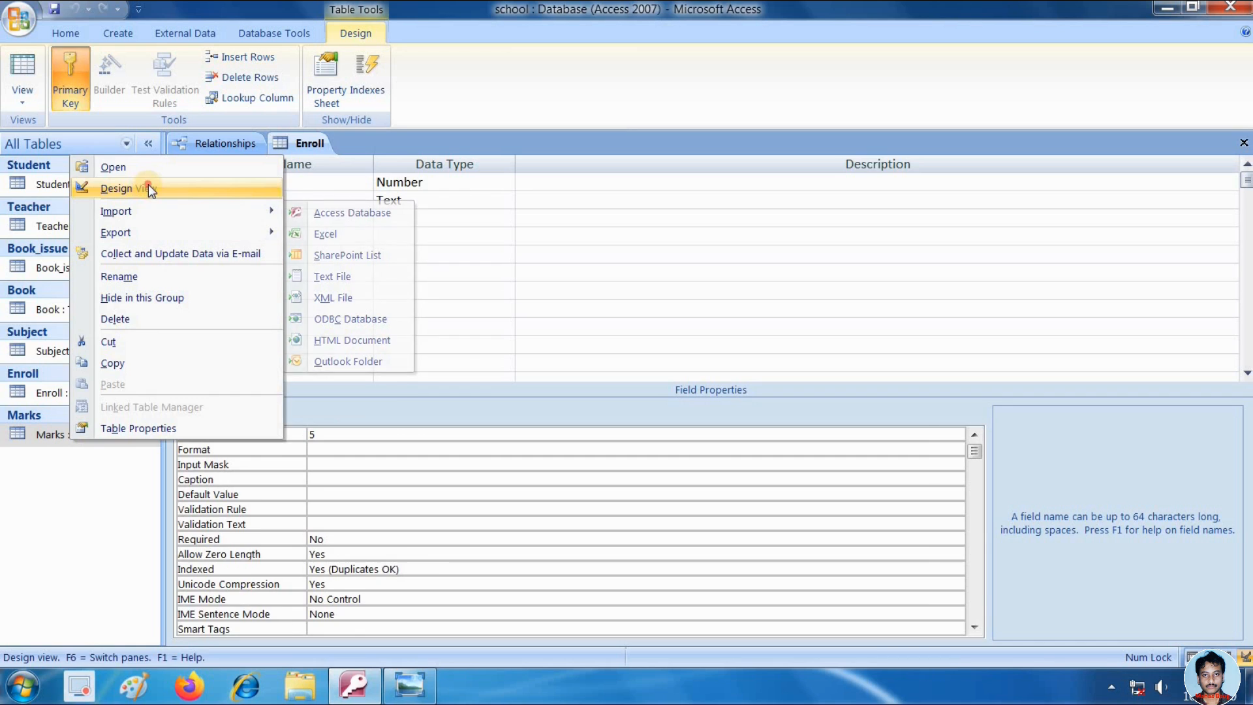
left_click(147, 188)
left_click(276, 199)
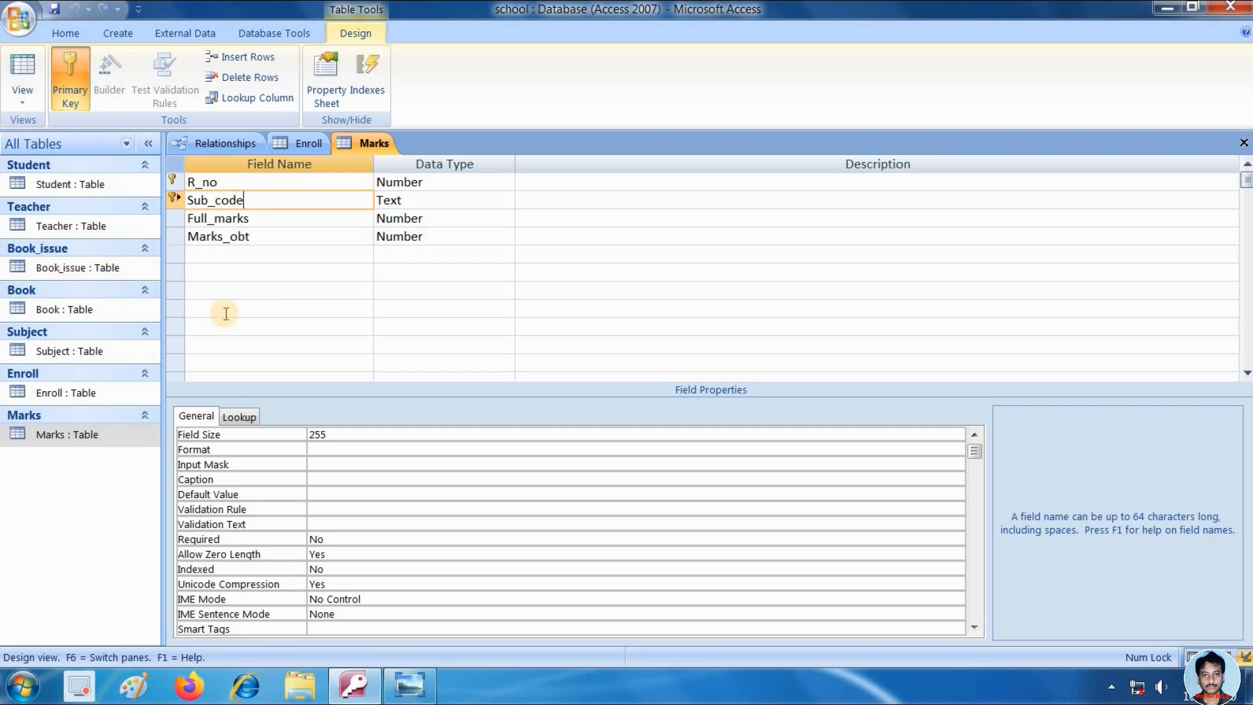
- Review the Enroll and Marks key fields in the relationships diagram and compare the diagram with the hand-drawn Relational Model image
left_click(416, 693)
left_click(416, 693)
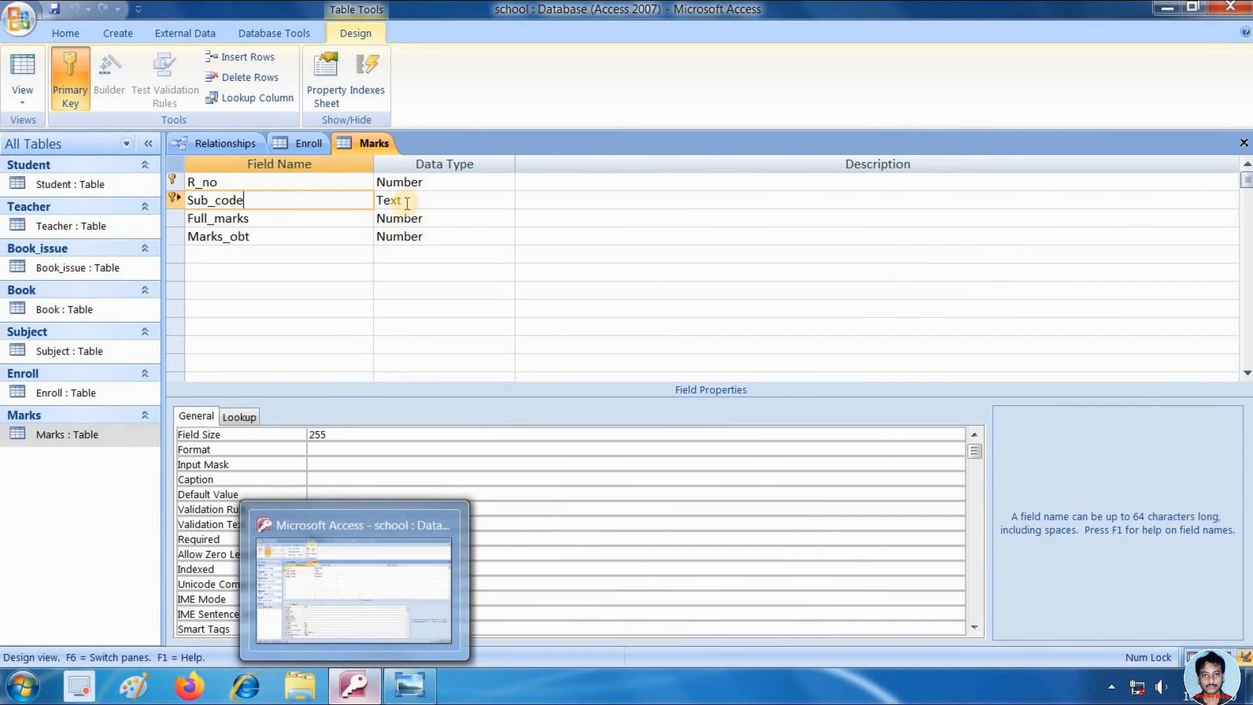
left_click(225, 143)
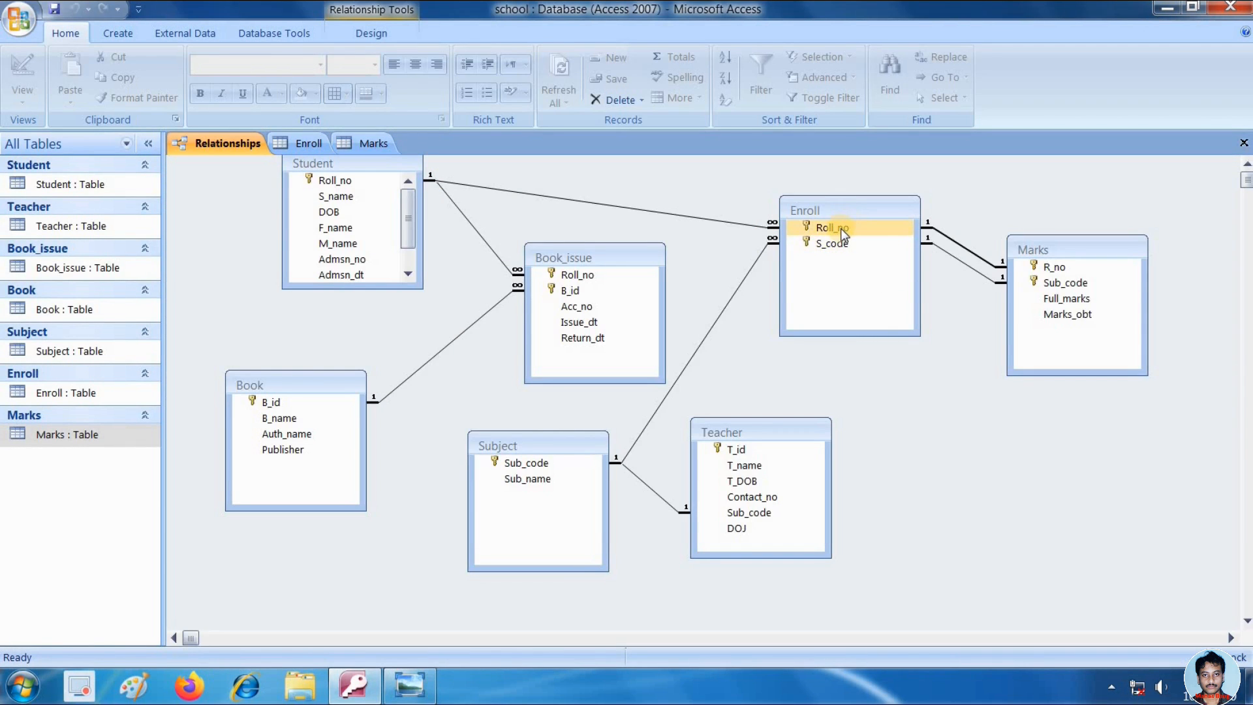
left_click(827, 245)
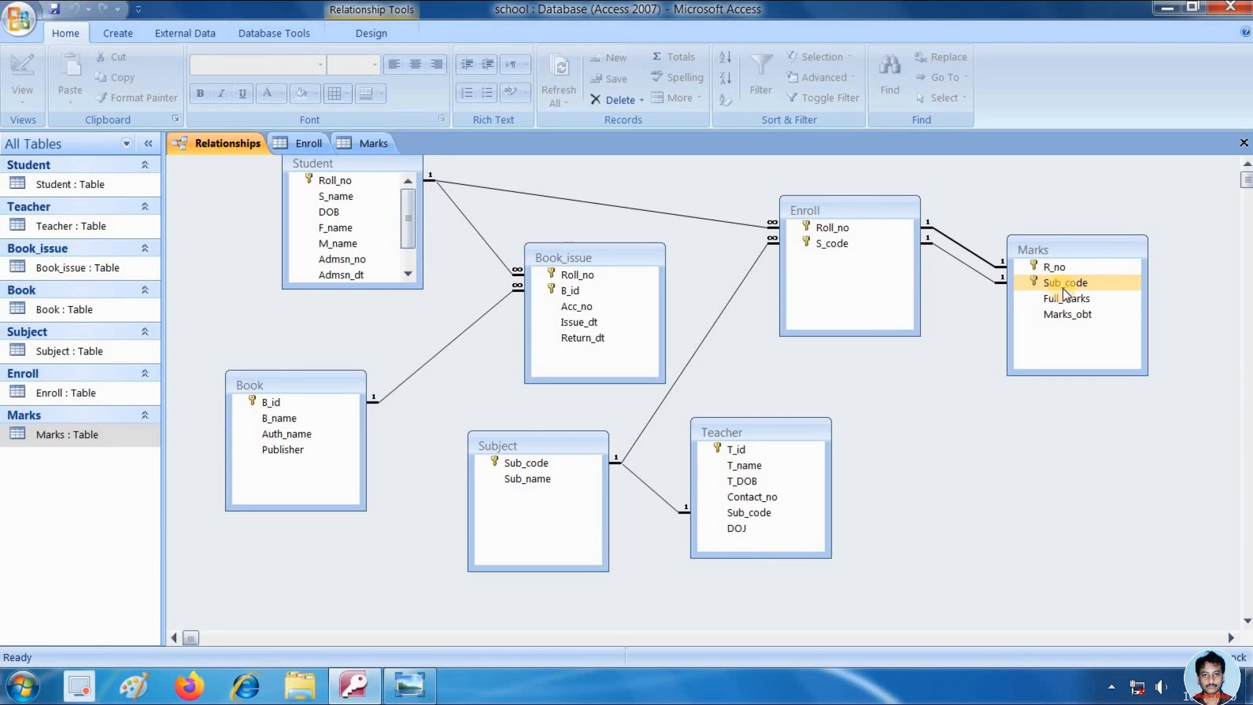
left_click(834, 247)
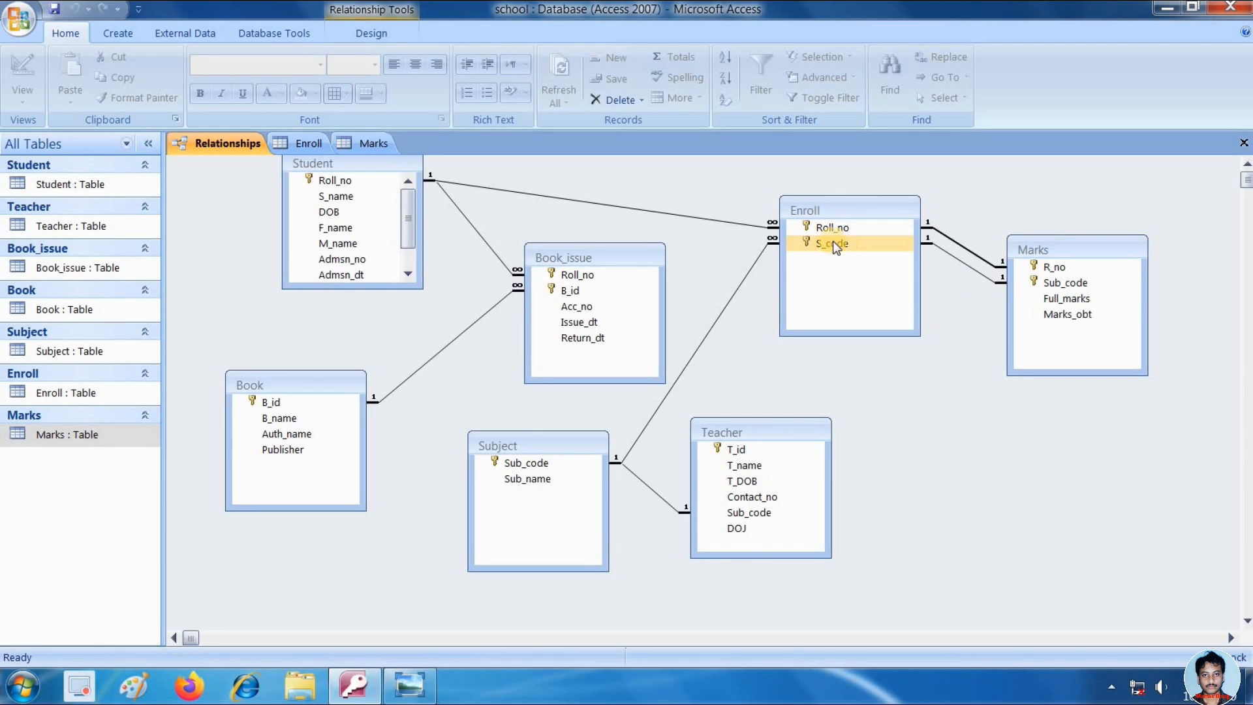
left_click(1078, 286)
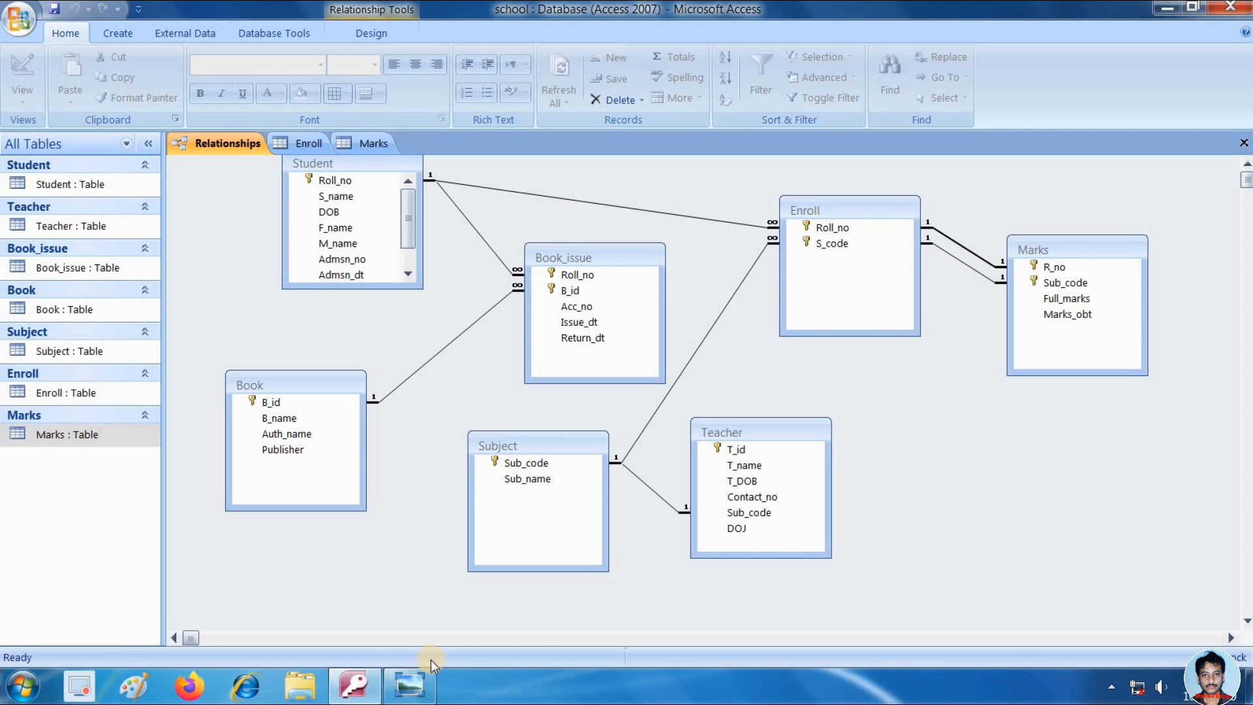
left_click(417, 692)
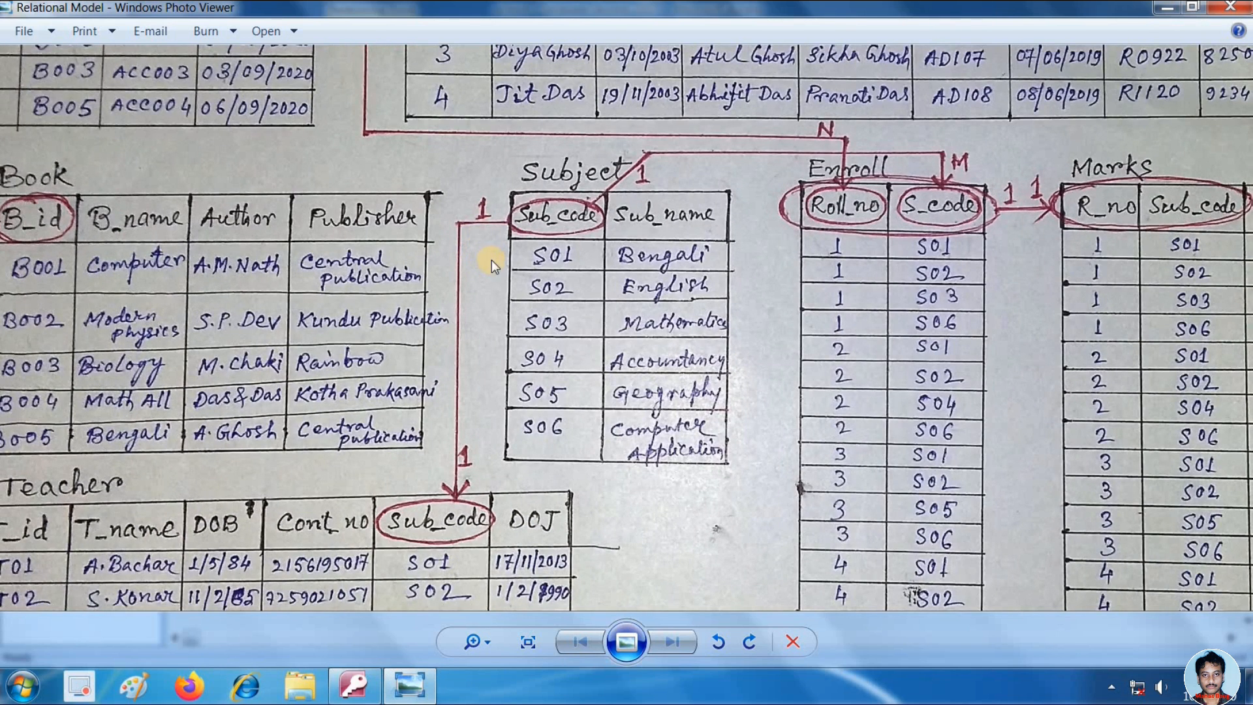
scroll(492, 259, "down", 1)
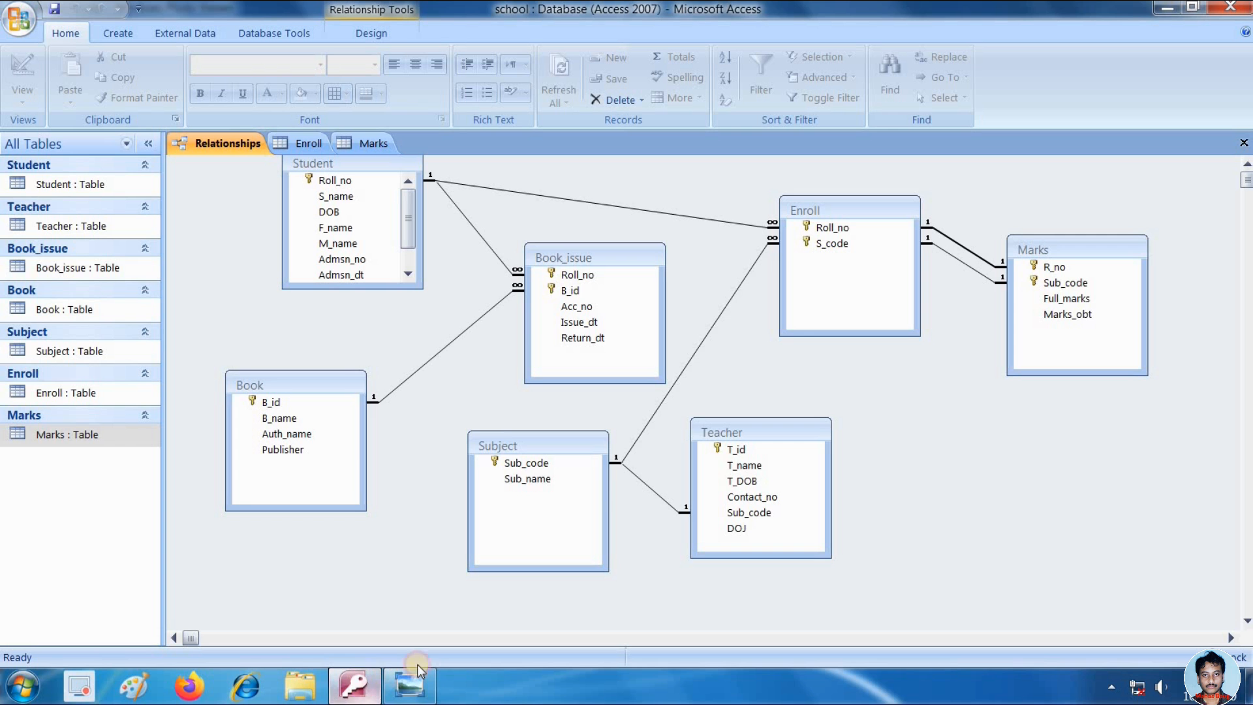
left_click(353, 686)
- Move the Student table slightly down in the relationships diagram so that its whole box fits in view
left_click(390, 161)
left_click_drag(390, 162, 381, 178)
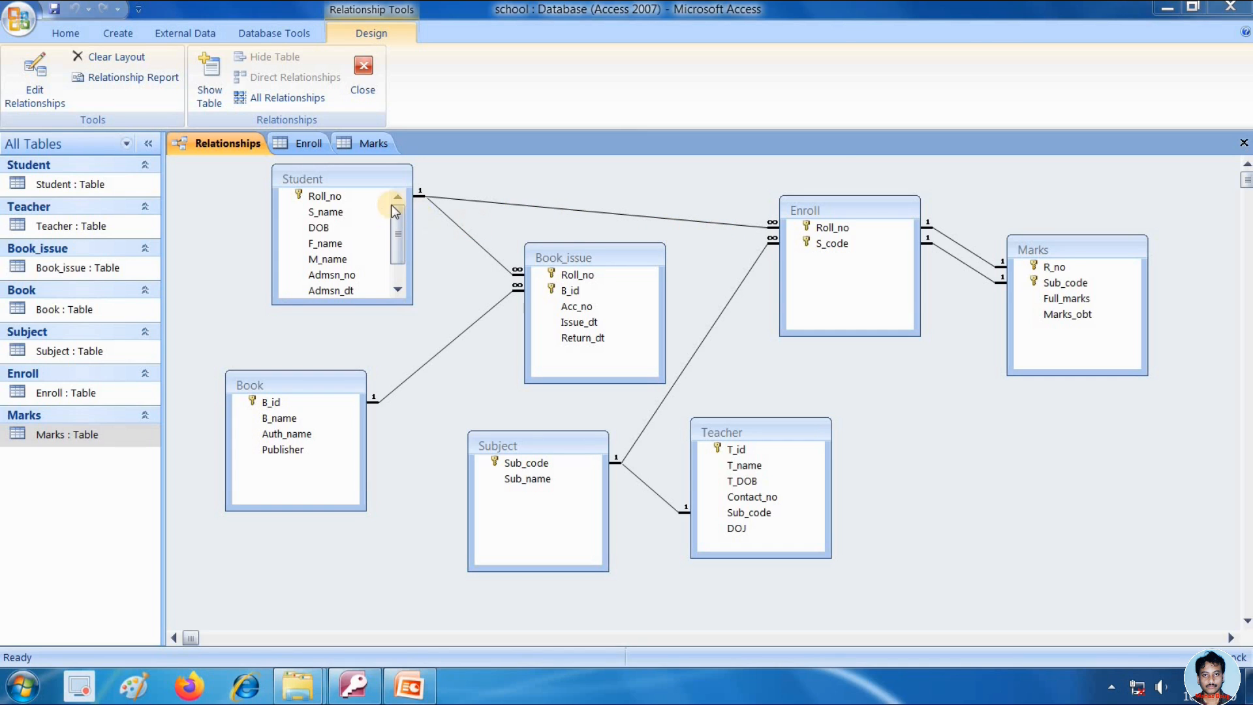
- Examine the Student to Enroll relationship's settings in the Edit Relationships dialog, then close it without changes
left_click(459, 204)
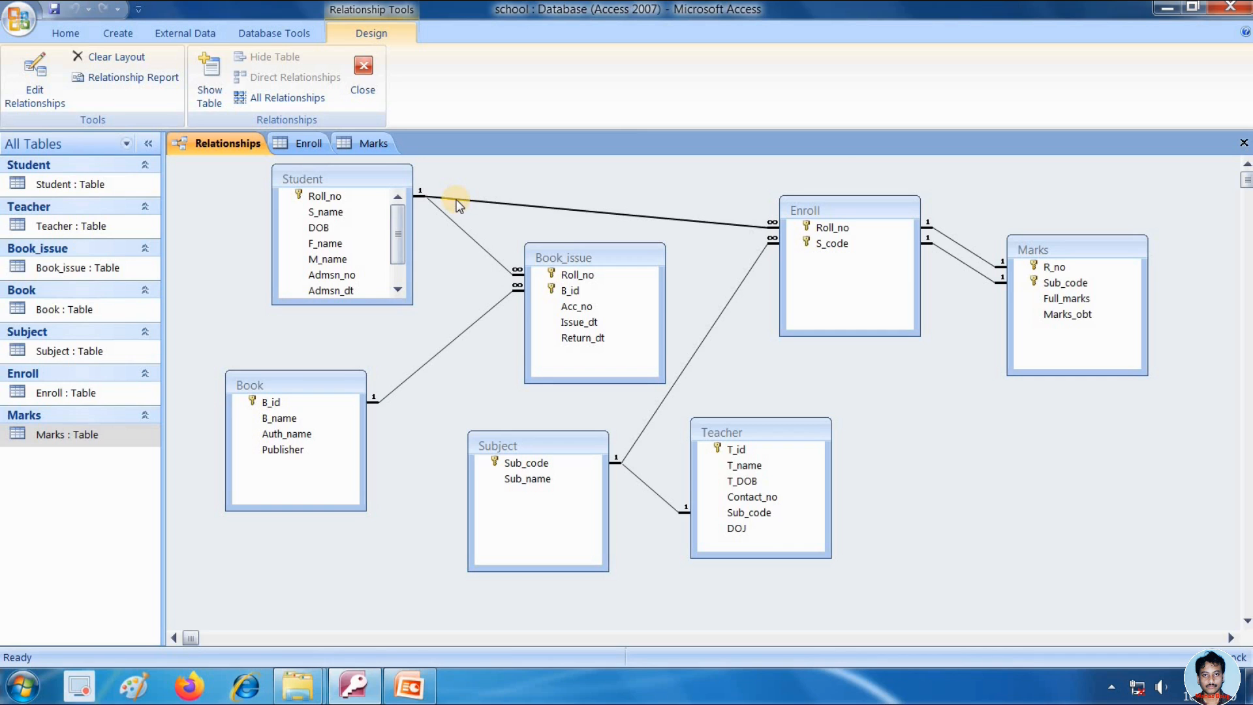
right_click(457, 200)
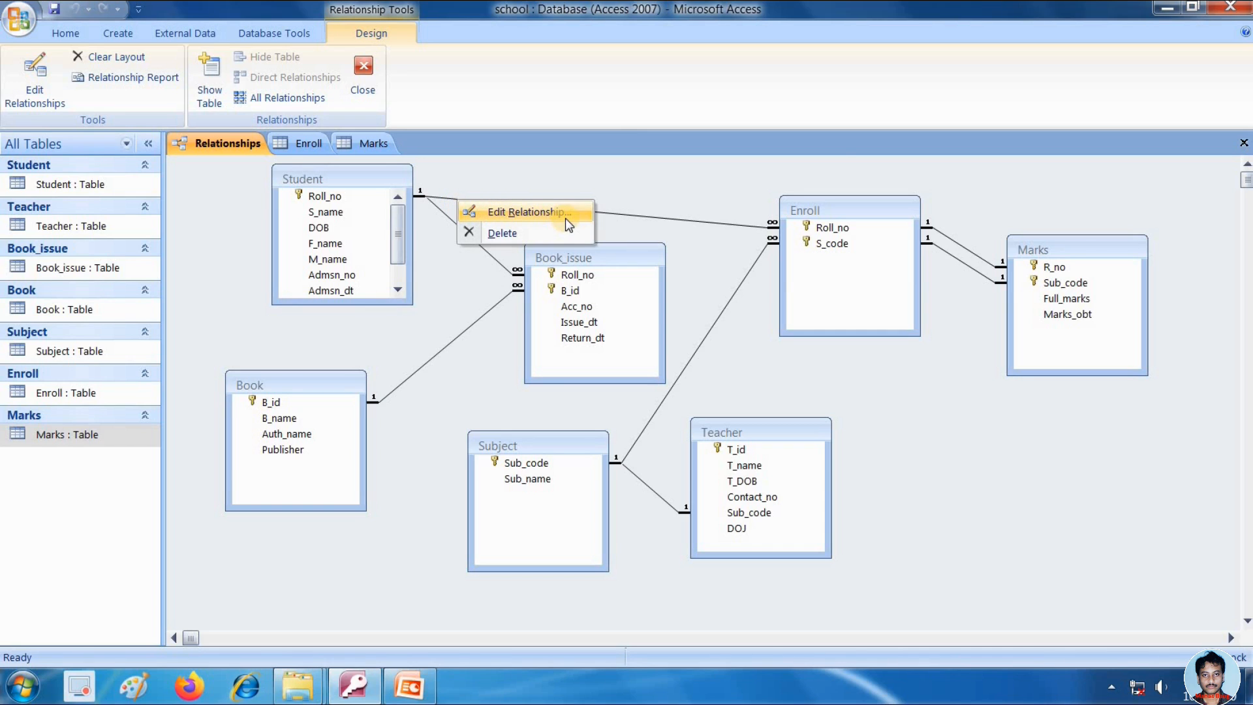
left_click(518, 210)
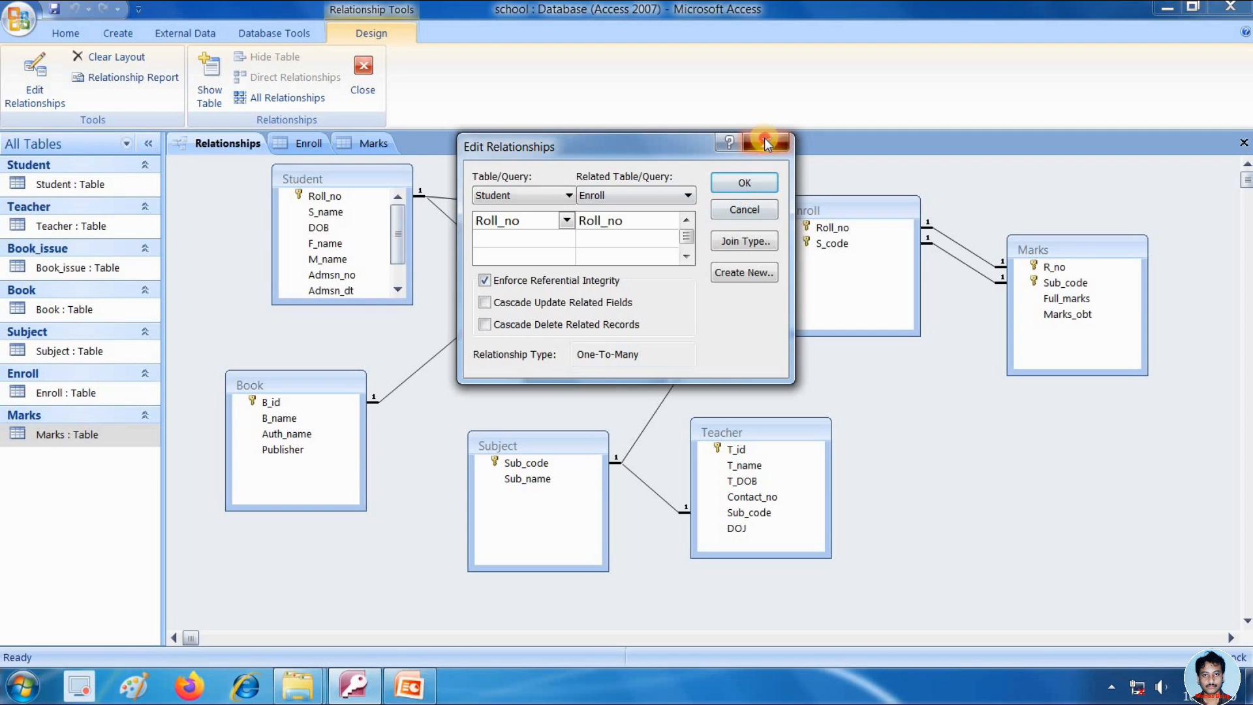
left_click(745, 182)
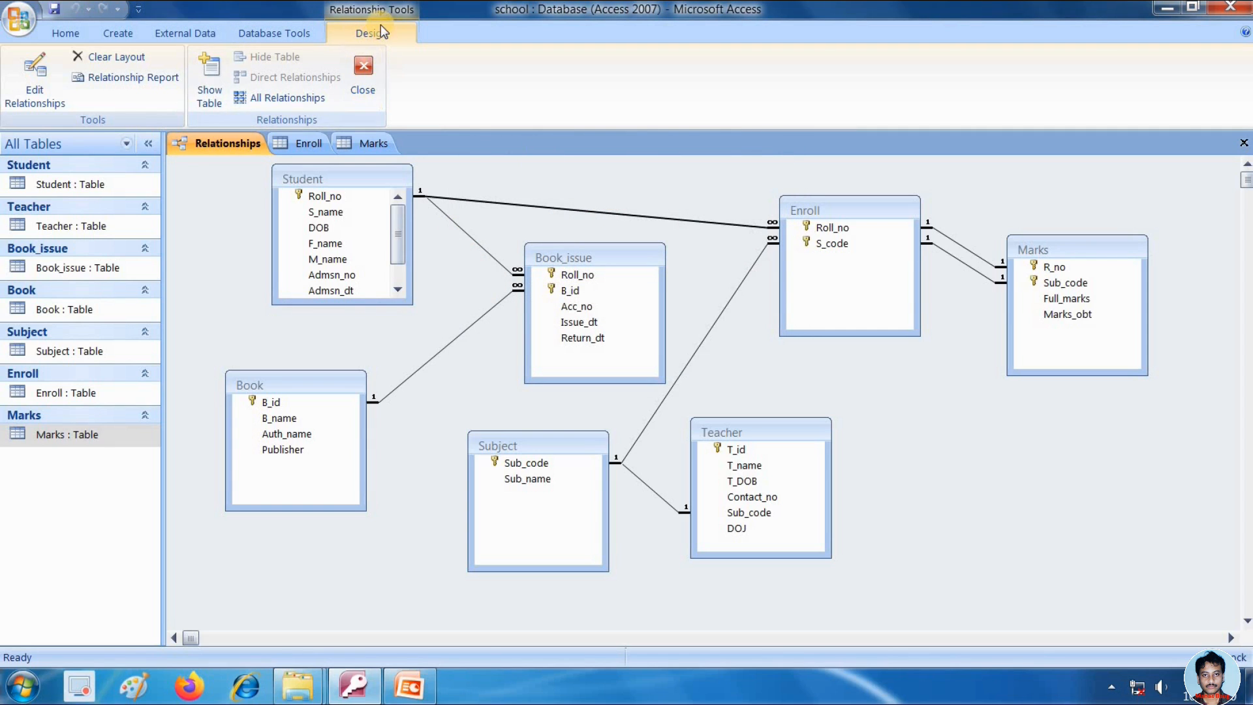
left_click(32, 88)
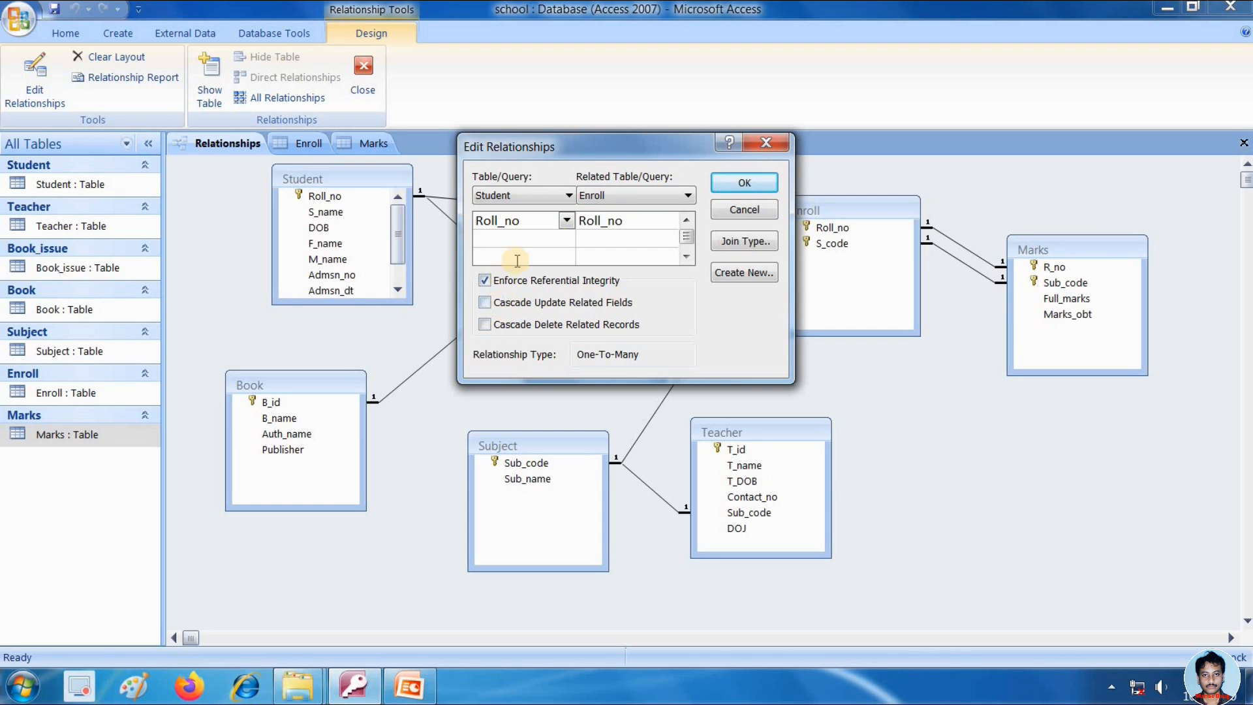
left_click(780, 145)
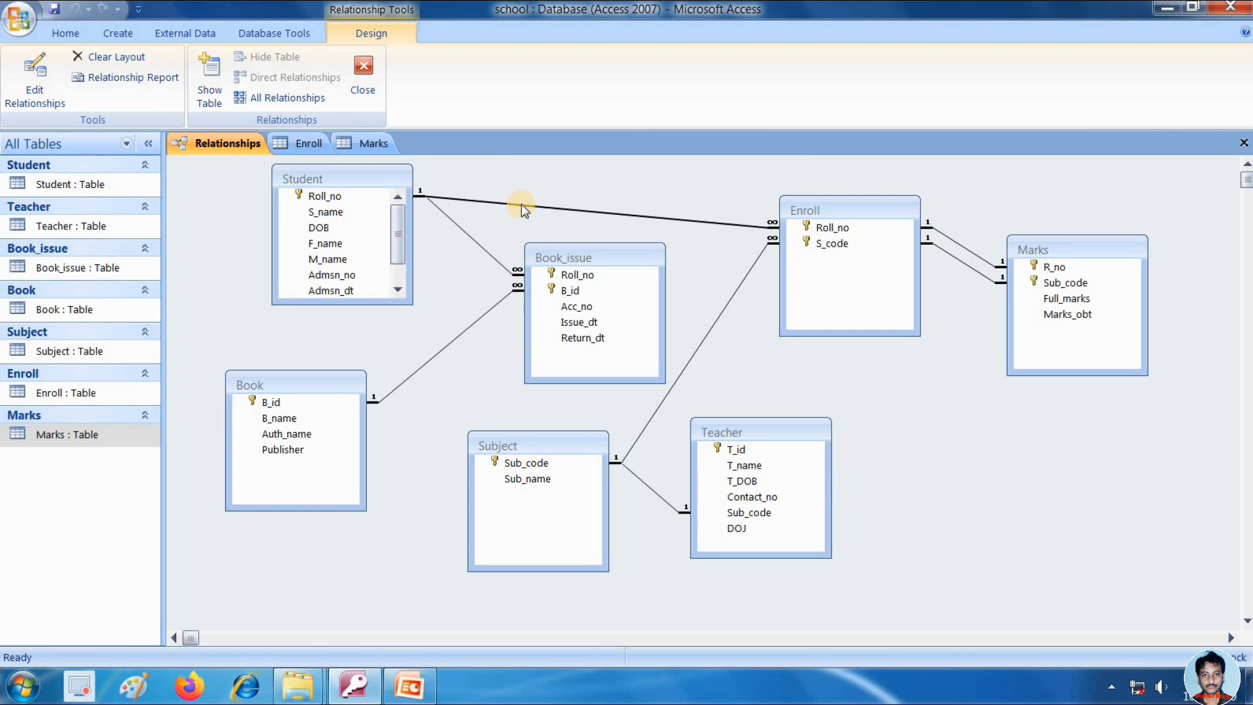
- Try to delete the Student to Enroll relationship while the Enroll and Marks table designs are open
right_click(522, 206)
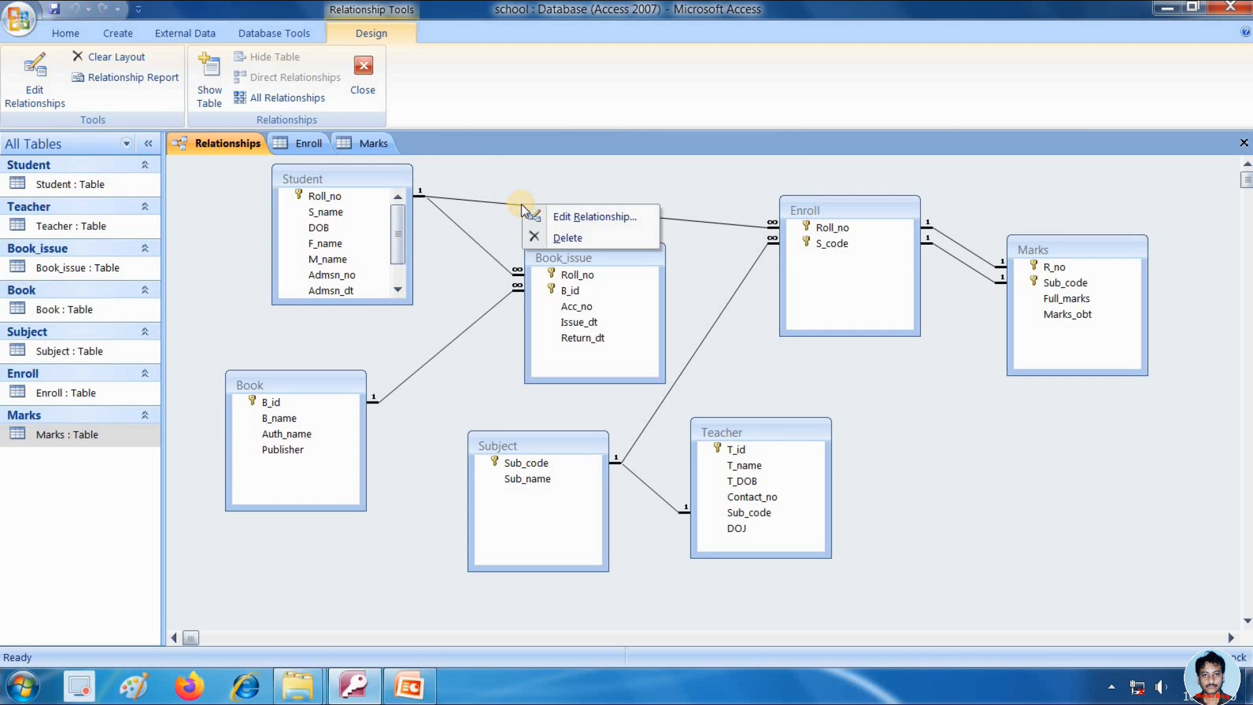
left_click(558, 237)
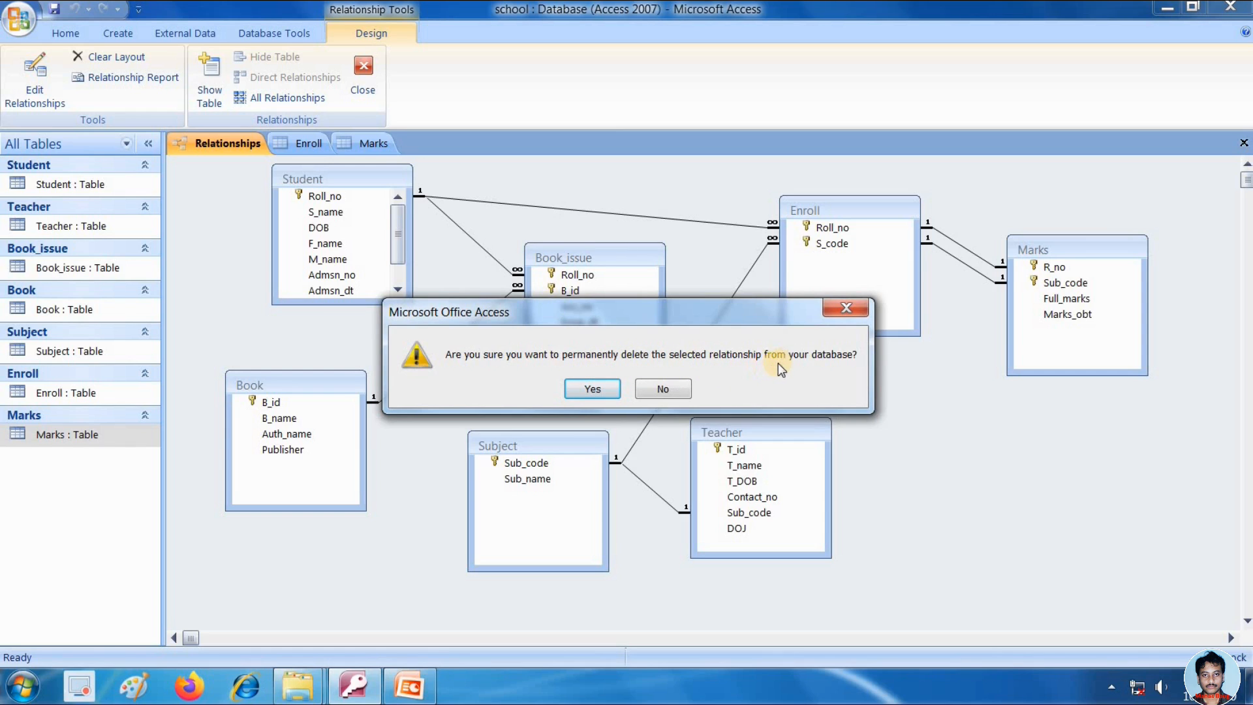
left_click(591, 389)
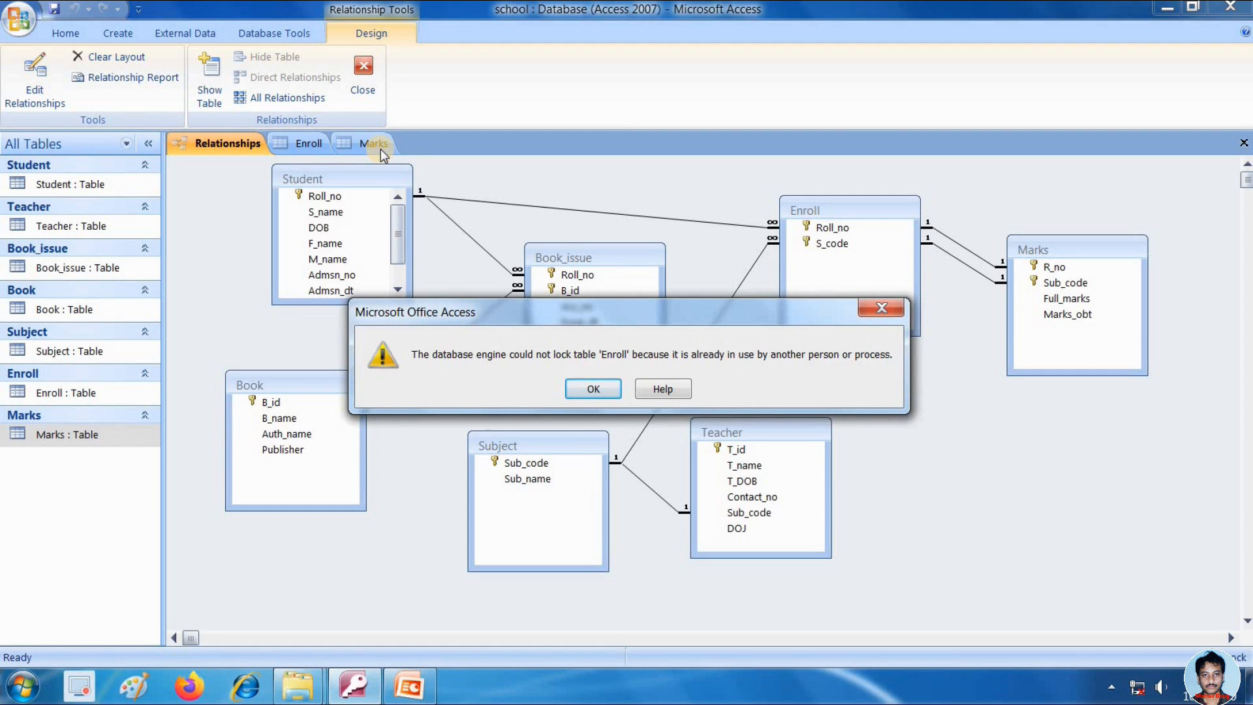
left_click(587, 387)
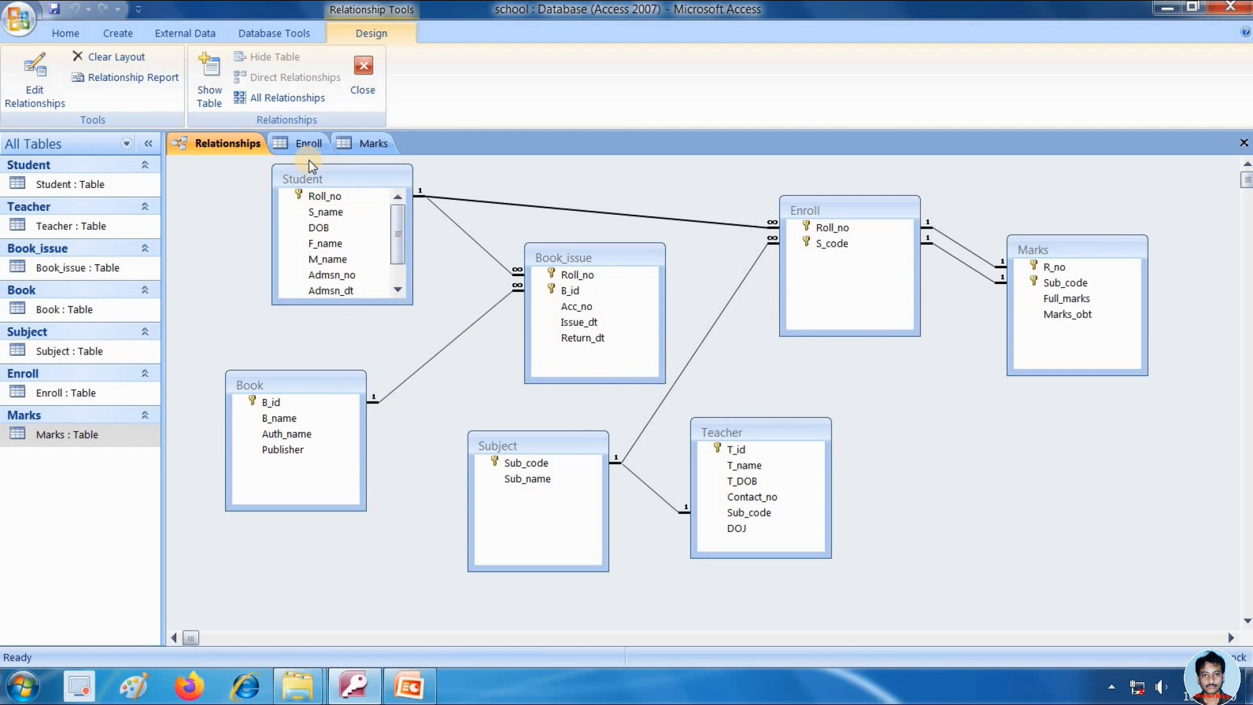
- Close the Marks and Enroll table designs, leaving only the relationships diagram open
left_click(316, 142)
left_click(362, 141)
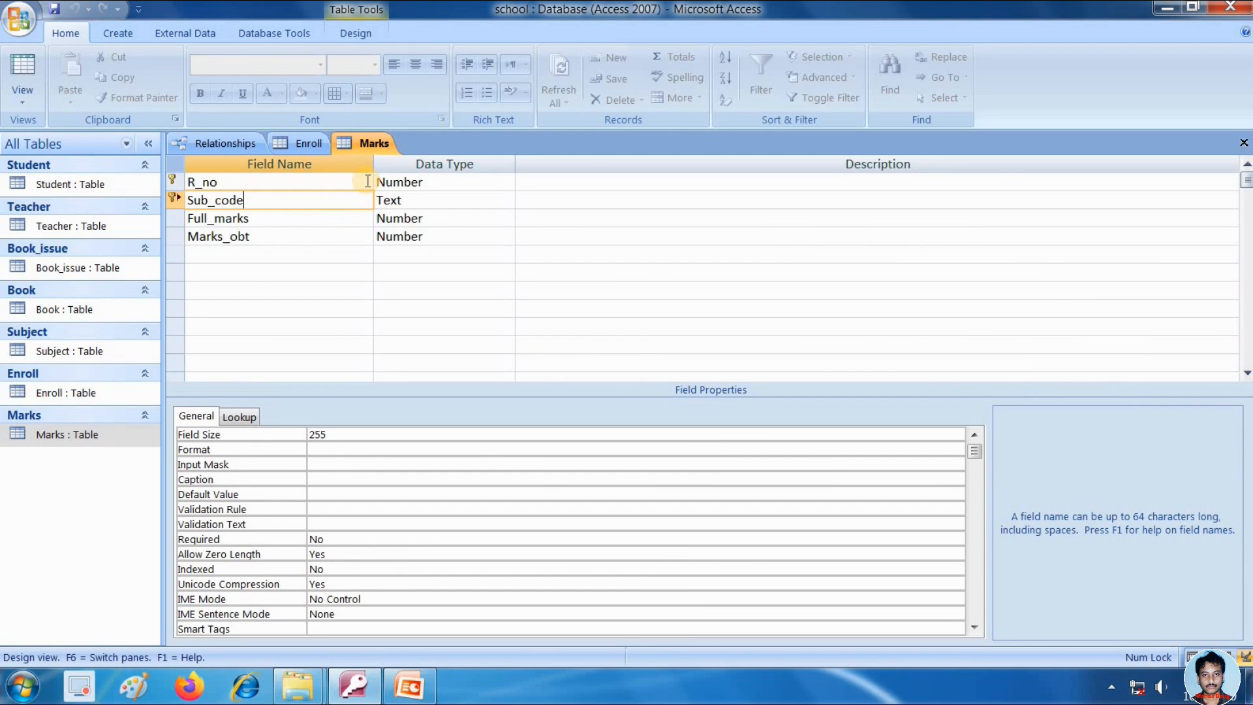
left_click(1243, 143)
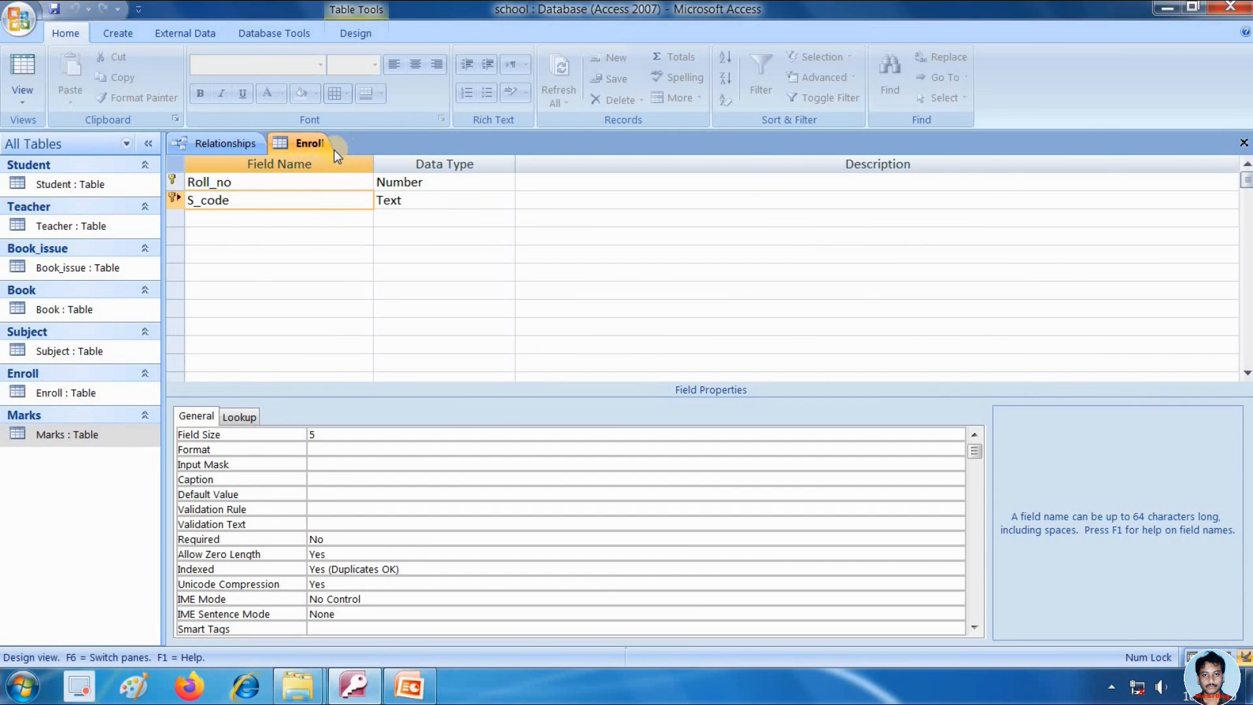
right_click(318, 139)
left_click(355, 171)
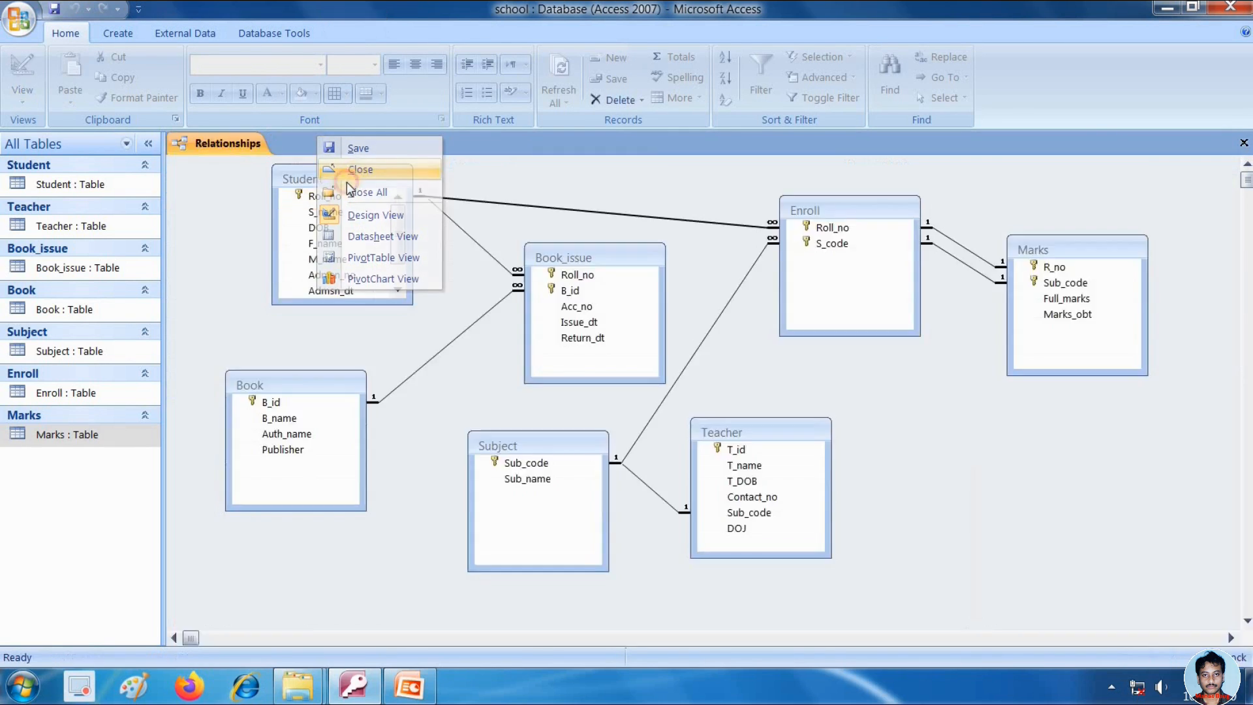
- Permanently delete the Student to Enroll relationship on Roll_no from the database
left_click(581, 211)
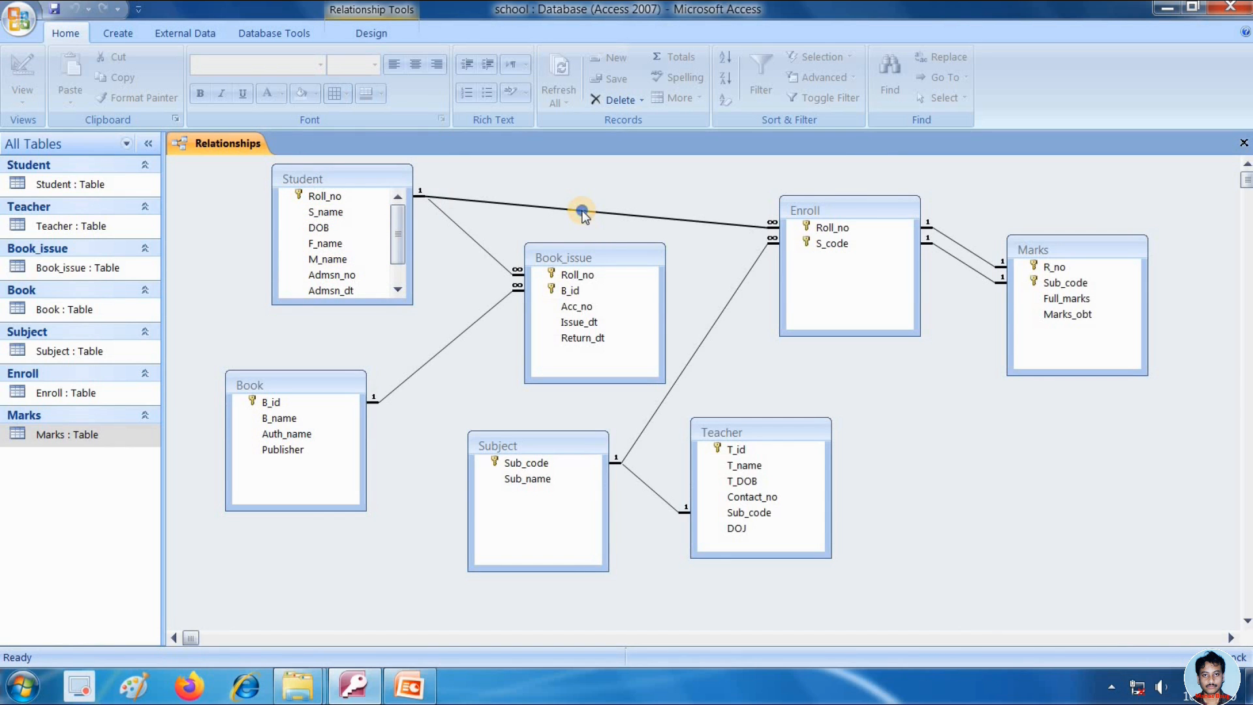
right_click(582, 211)
left_click(616, 244)
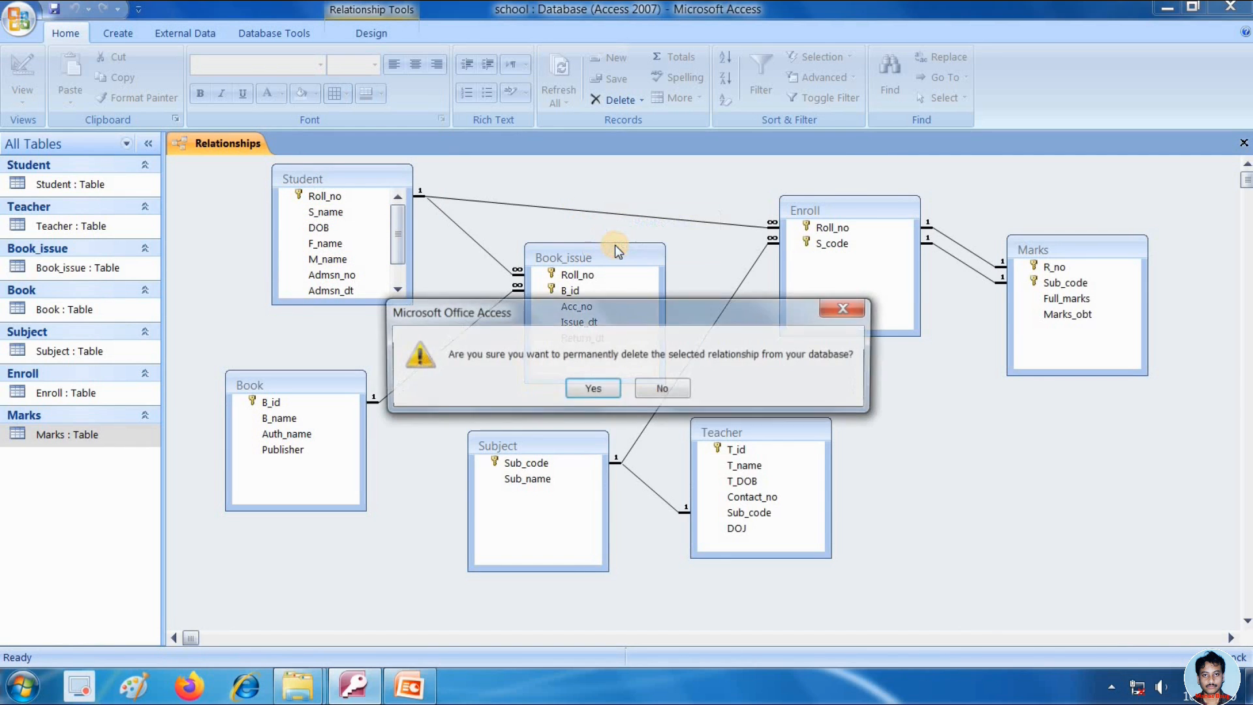
left_click(594, 389)
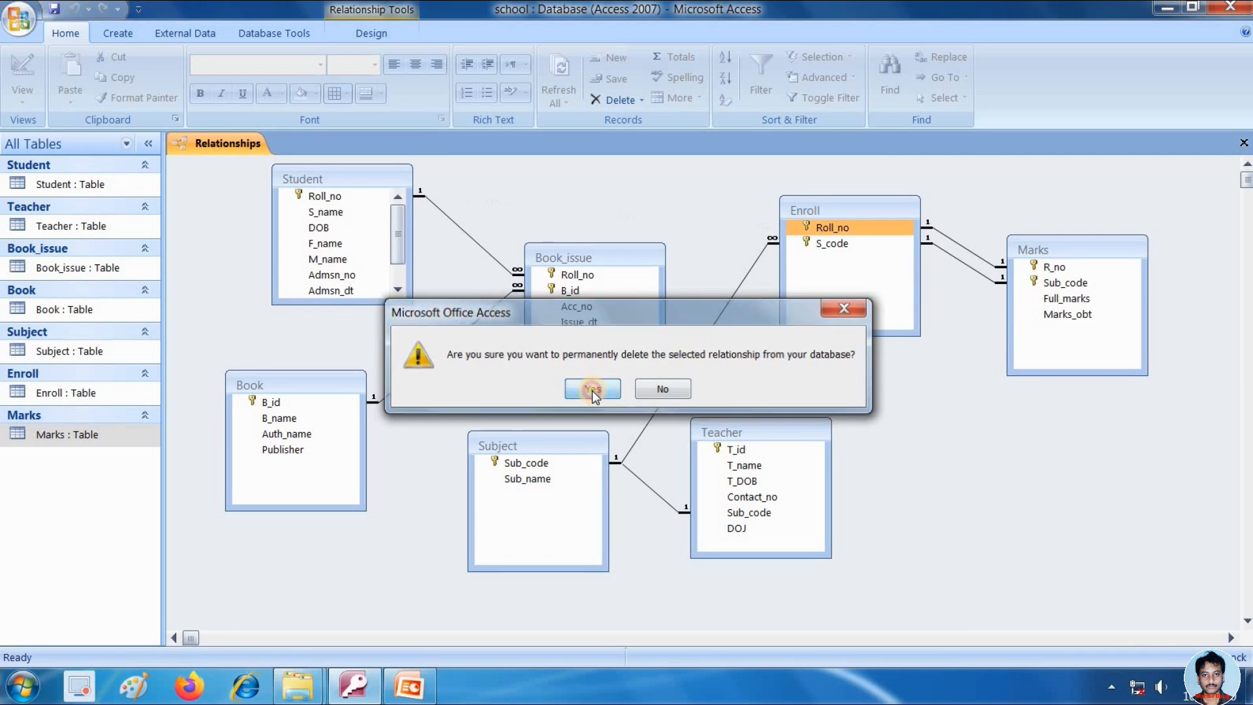